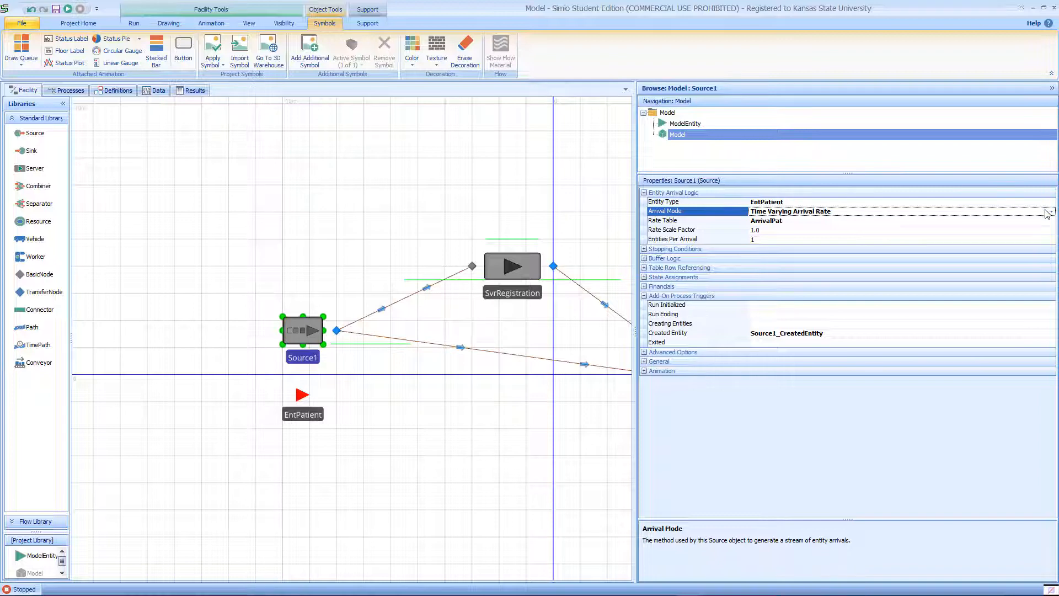
# Check the available Arrival Mode options of Source1, and run the model with more of the facility layout in view
pyautogui.click(1052, 212)
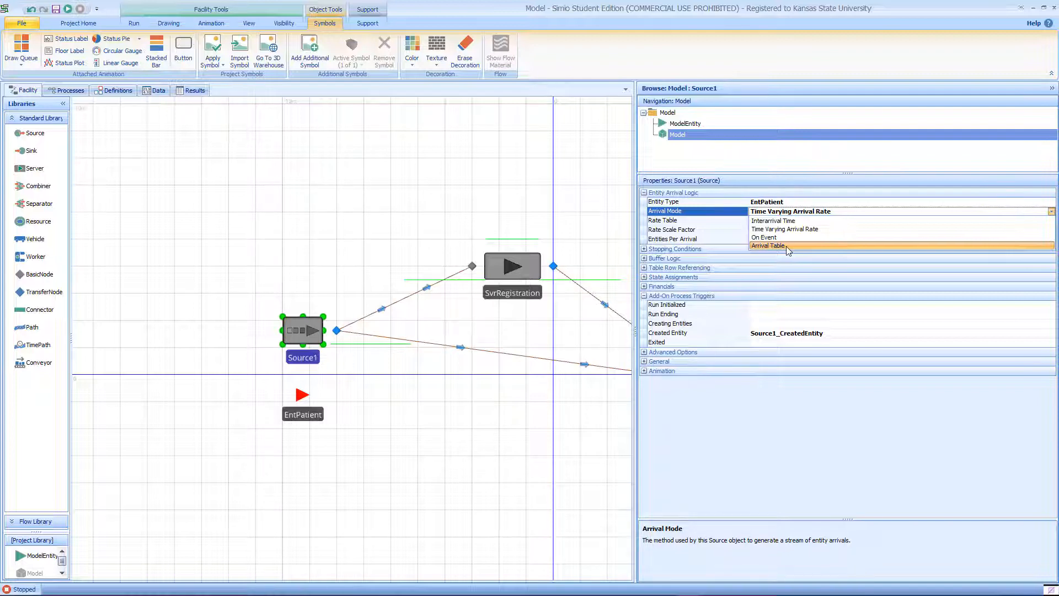
pyautogui.click(473, 165)
pyautogui.click(14, 44)
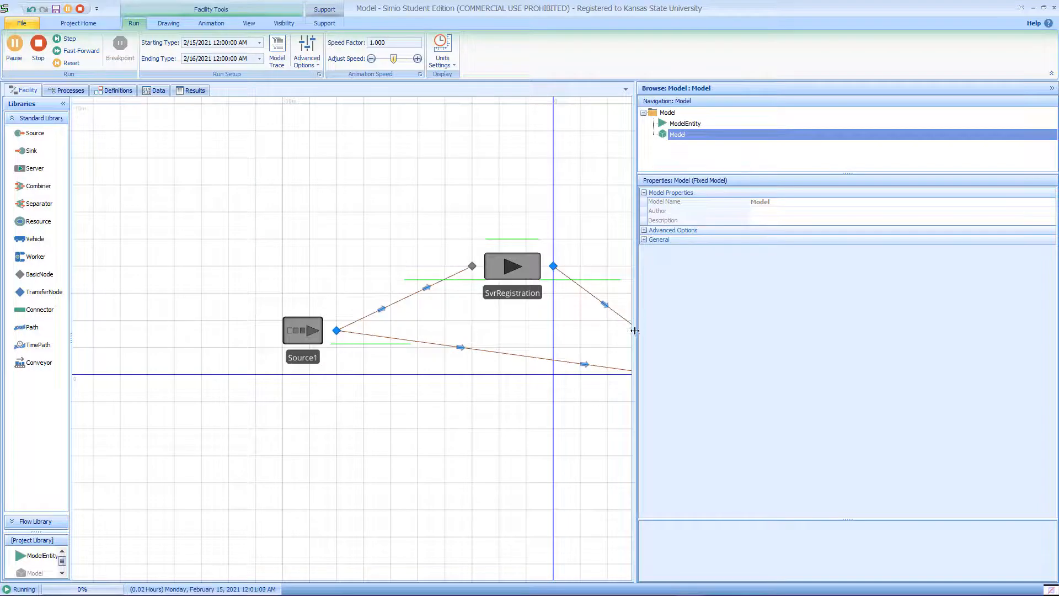
pyautogui.moveTo(635, 331); pyautogui.dragTo(796, 331)
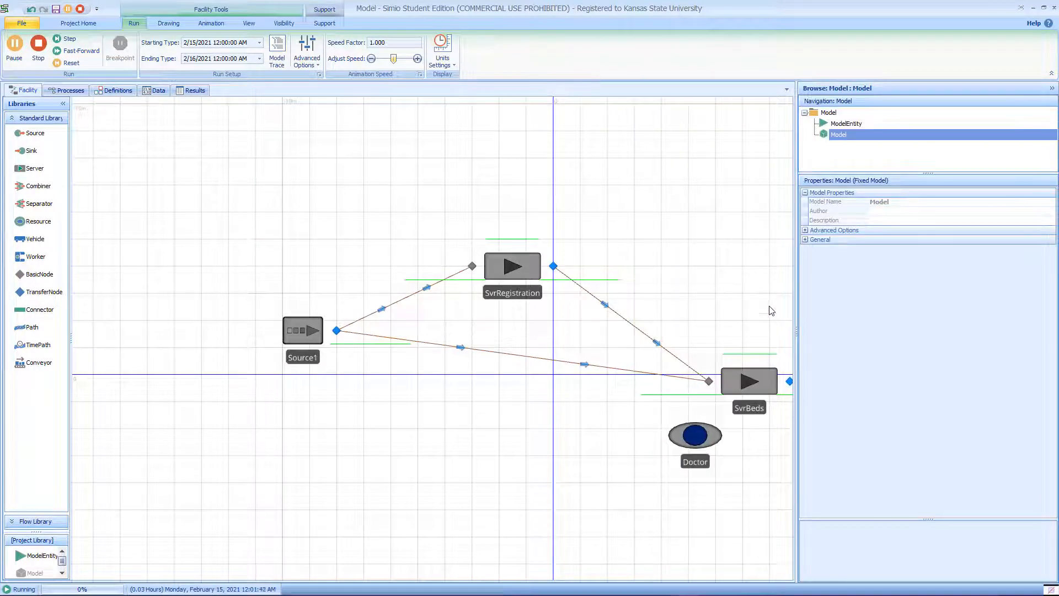
pyautogui.moveTo(740, 296); pyautogui.dragTo(547, 297)
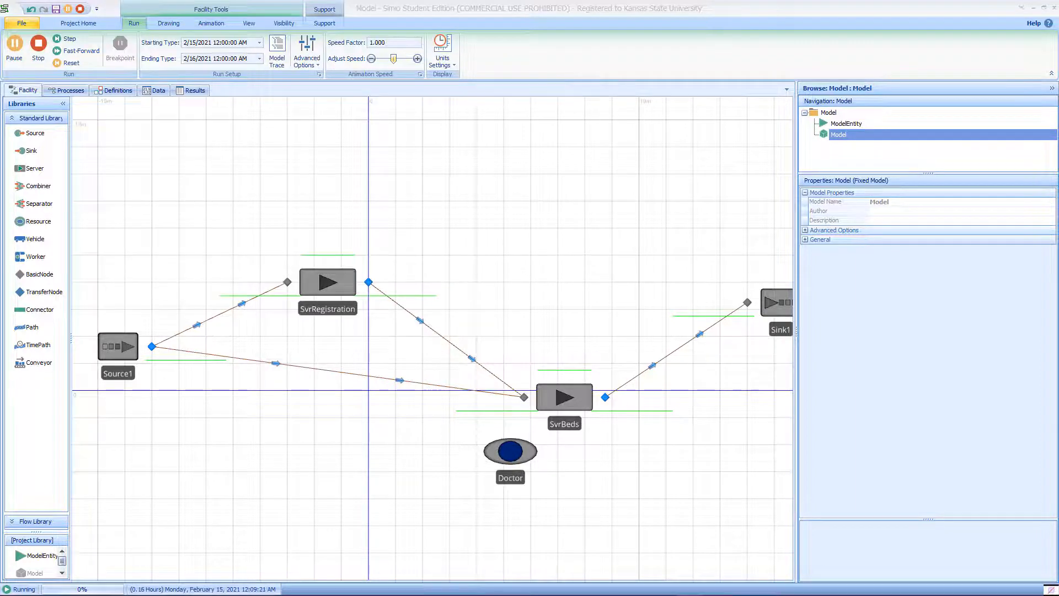
# Switch to the HW1Spring2021Problem7 project and examine its rate tables and how SrcRetailOrder and SrcWholsaleOrder reference them
pyautogui.moveTo(1058, 77); pyautogui.dragTo(448, 29)
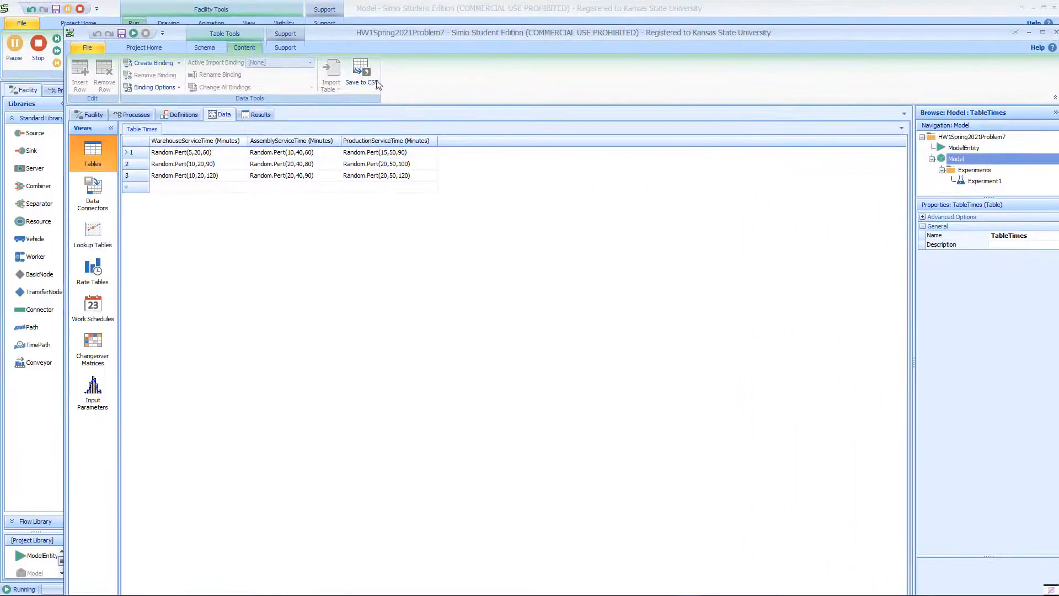
pyautogui.click(78, 280)
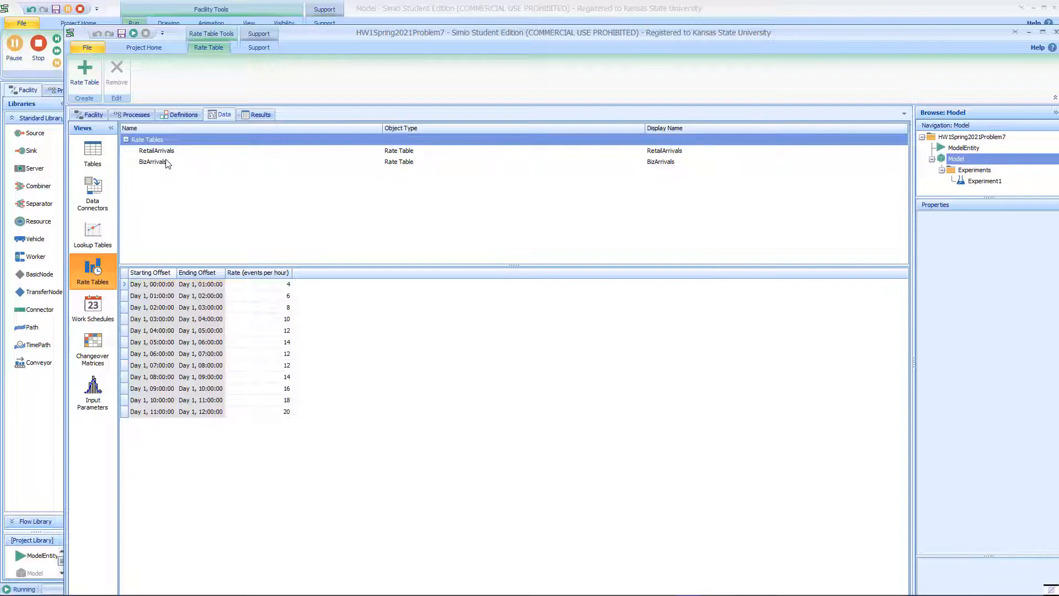
pyautogui.click(85, 114)
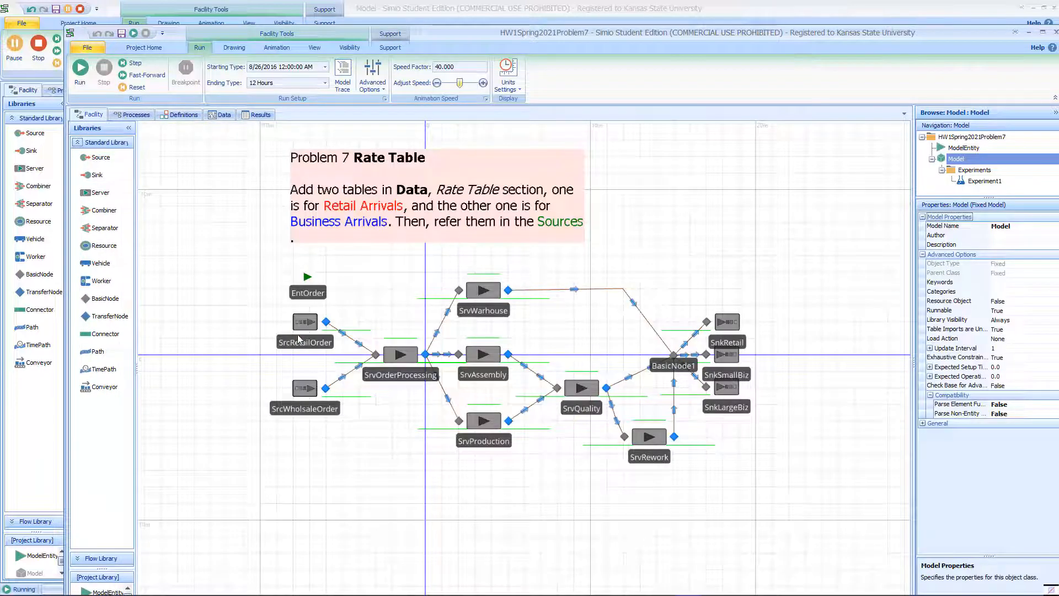
pyautogui.click(305, 386)
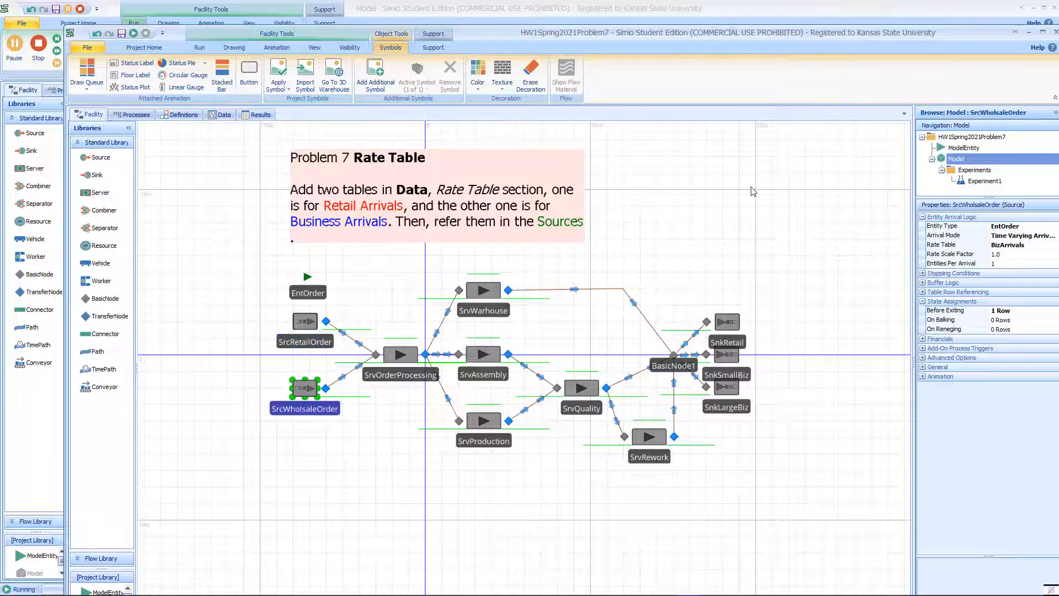
pyautogui.moveTo(753, 192); pyautogui.dragTo(625, 177)
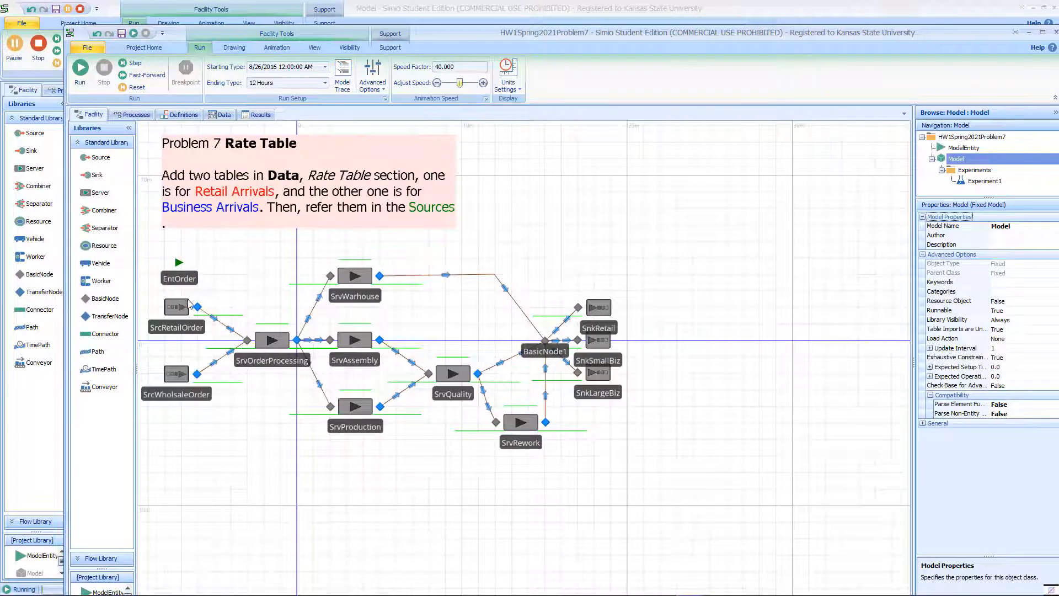
pyautogui.click(185, 306)
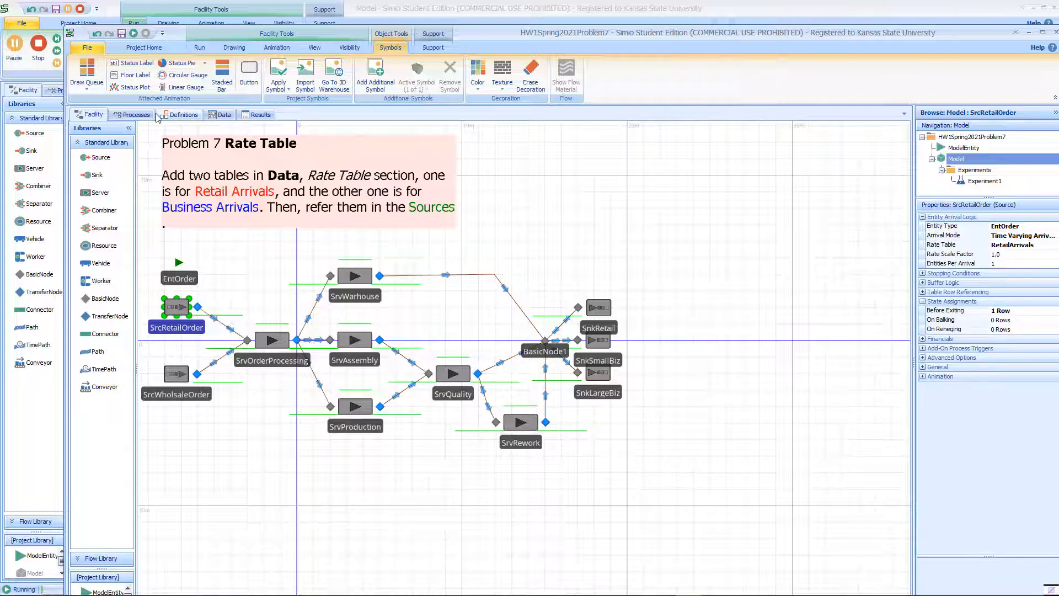
pyautogui.click(190, 376)
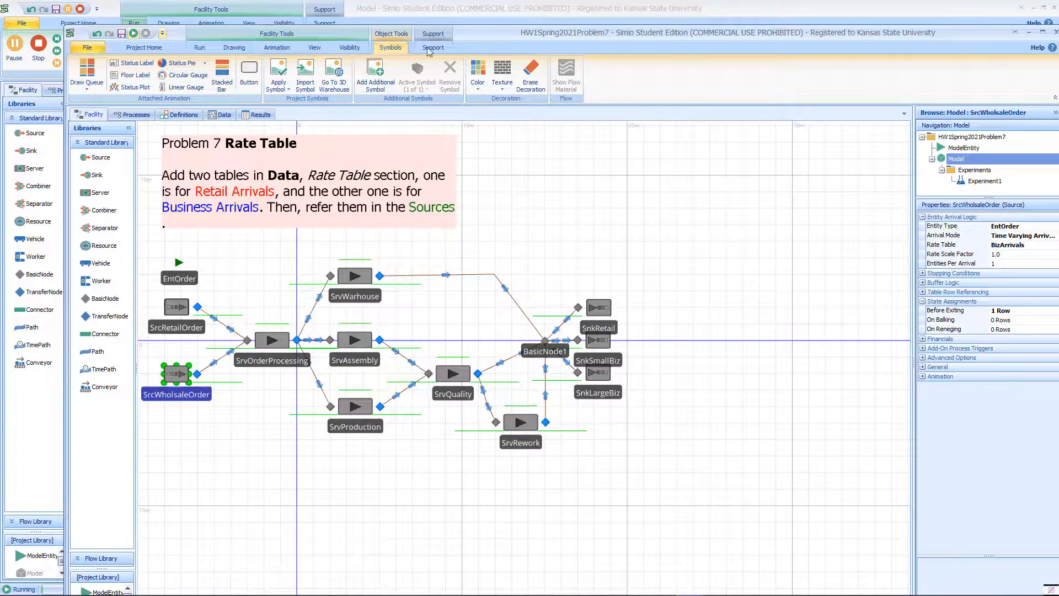
pyautogui.moveTo(548, 39); pyautogui.dragTo(1058, 92)
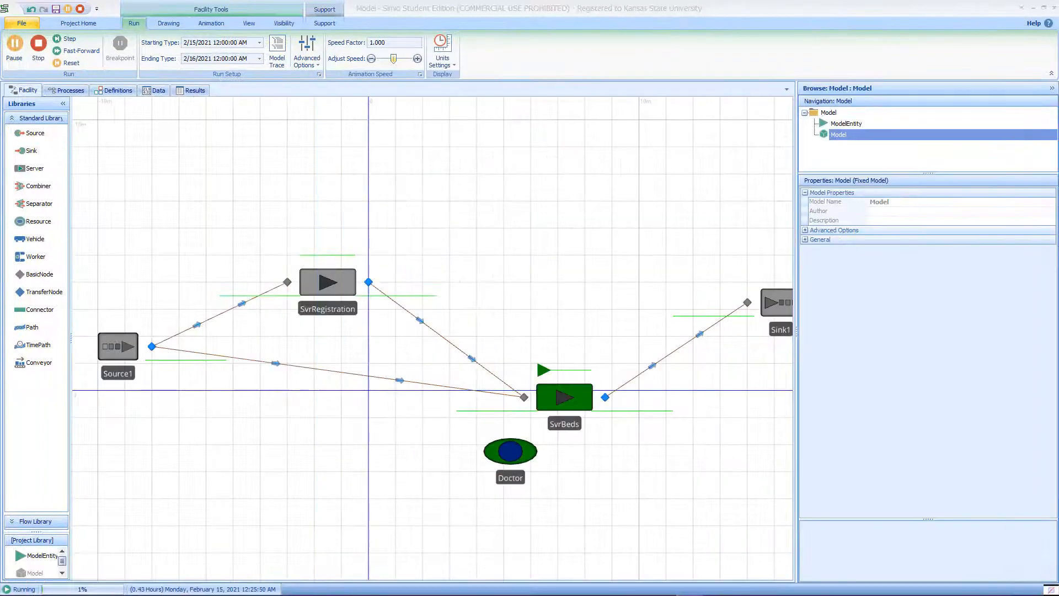
# Stop the model run and review the capacity properties of the SvrBeds server and the Doctor resource
pyautogui.click(38, 46)
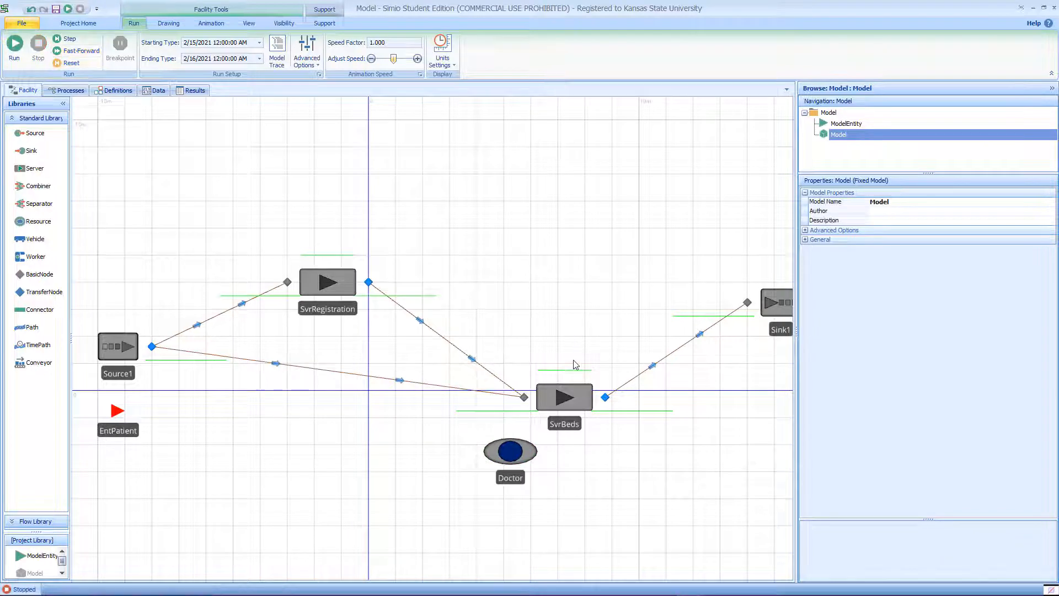
pyautogui.click(568, 394)
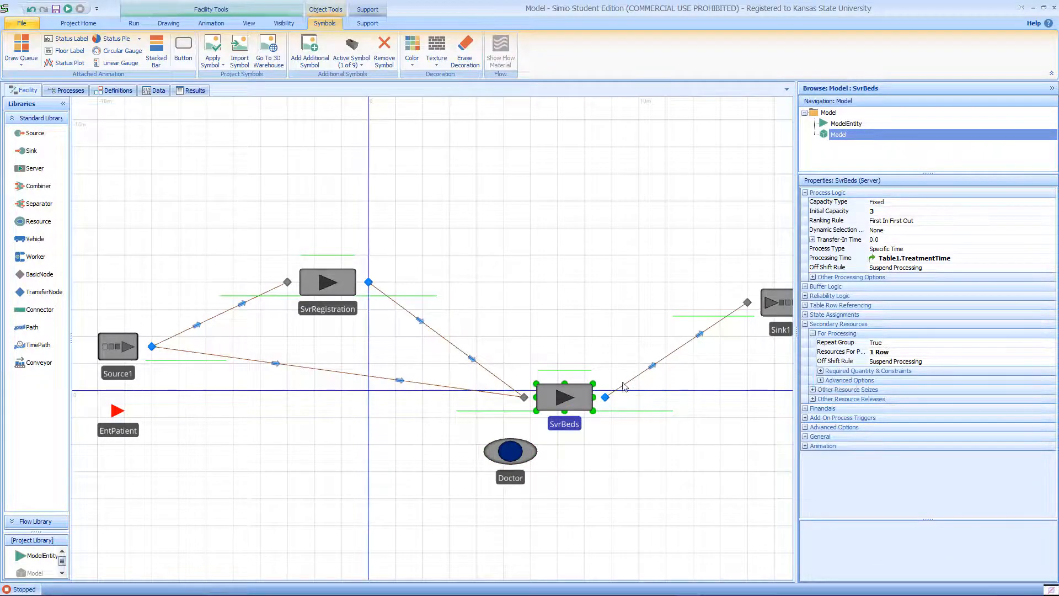
pyautogui.click(527, 455)
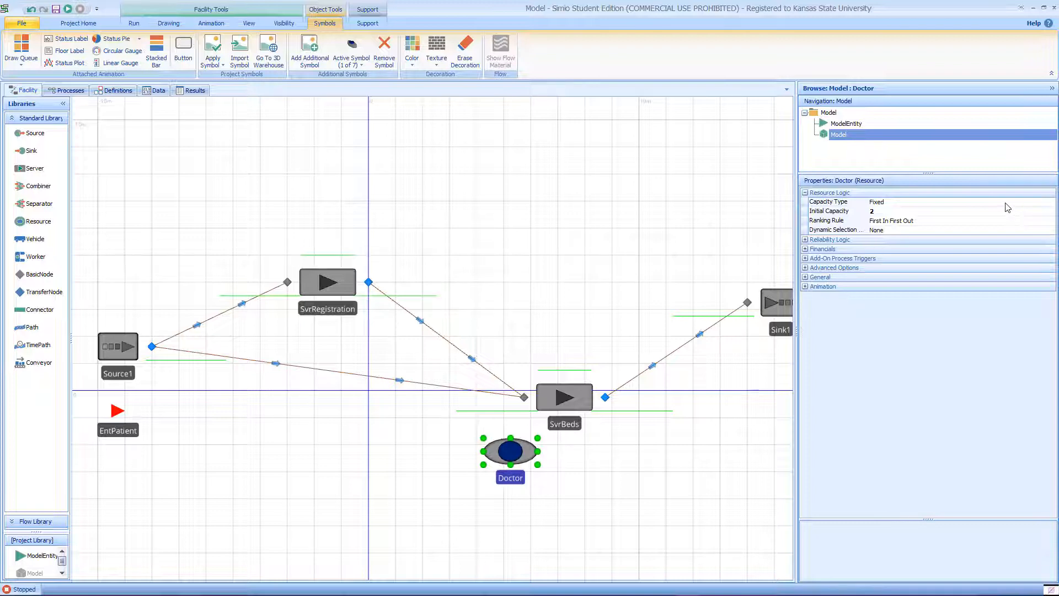
# Add a day pattern named DocDayPat to the model's pattern-based work schedules
pyautogui.click(149, 92)
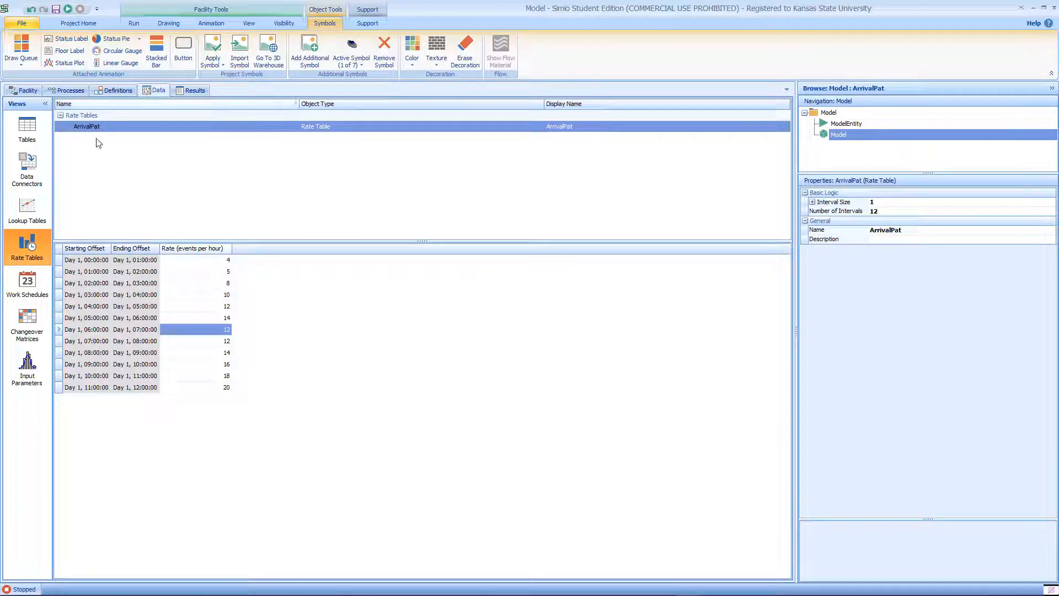
pyautogui.click(27, 282)
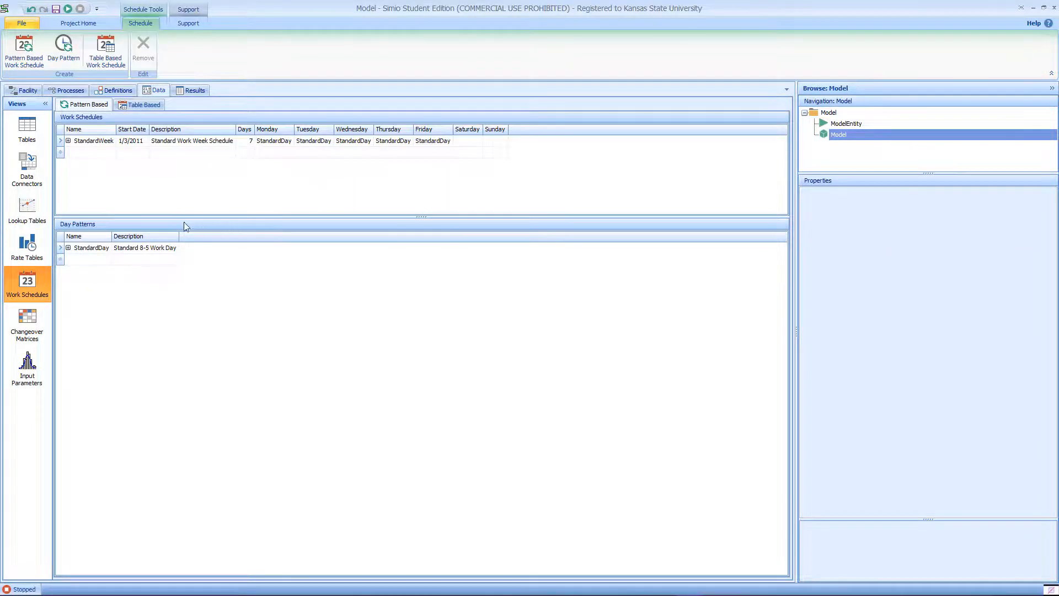
pyautogui.click(98, 259)
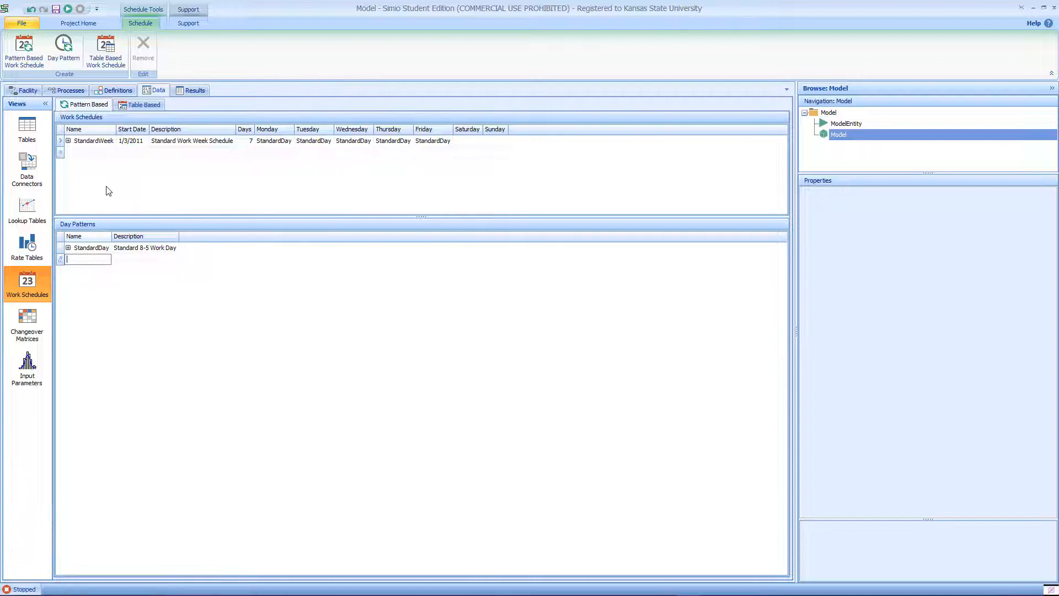
pyautogui.write('Doc')
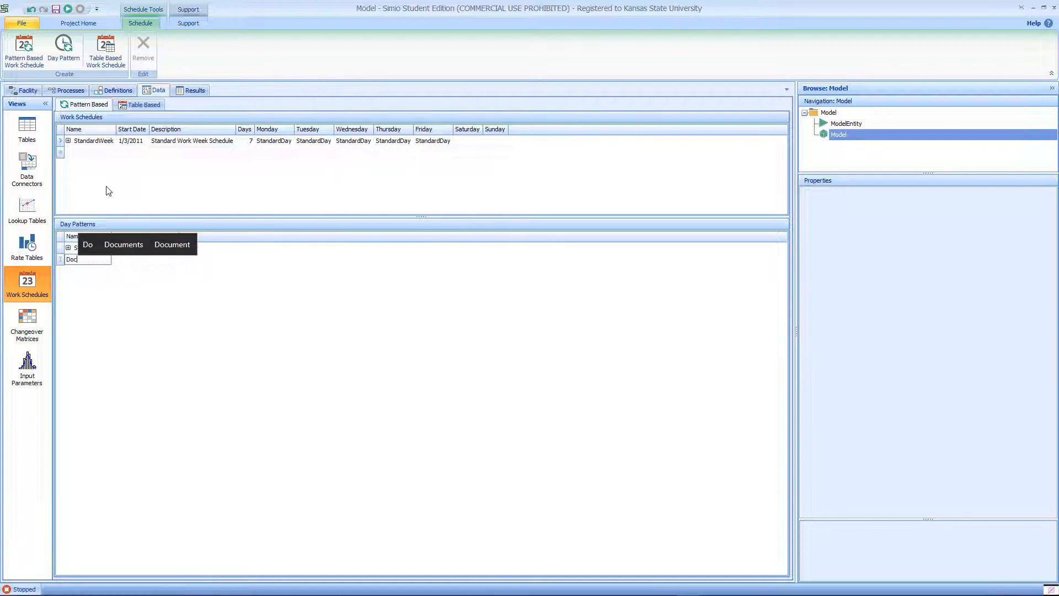
pyautogui.write('Da')
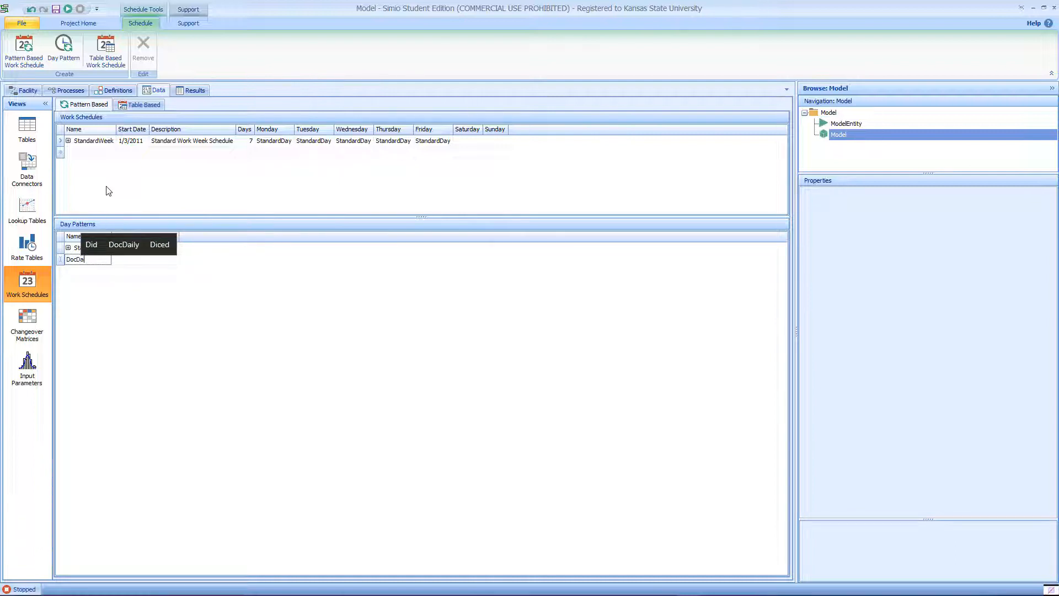
pyautogui.write('yP')
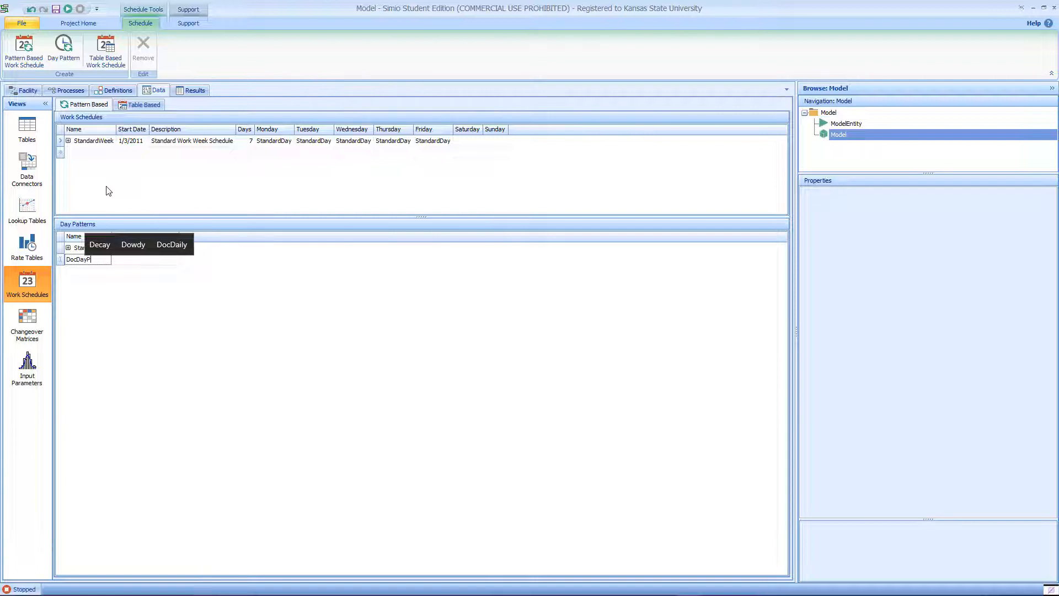
pyautogui.write('at')
pyautogui.press('Tab')
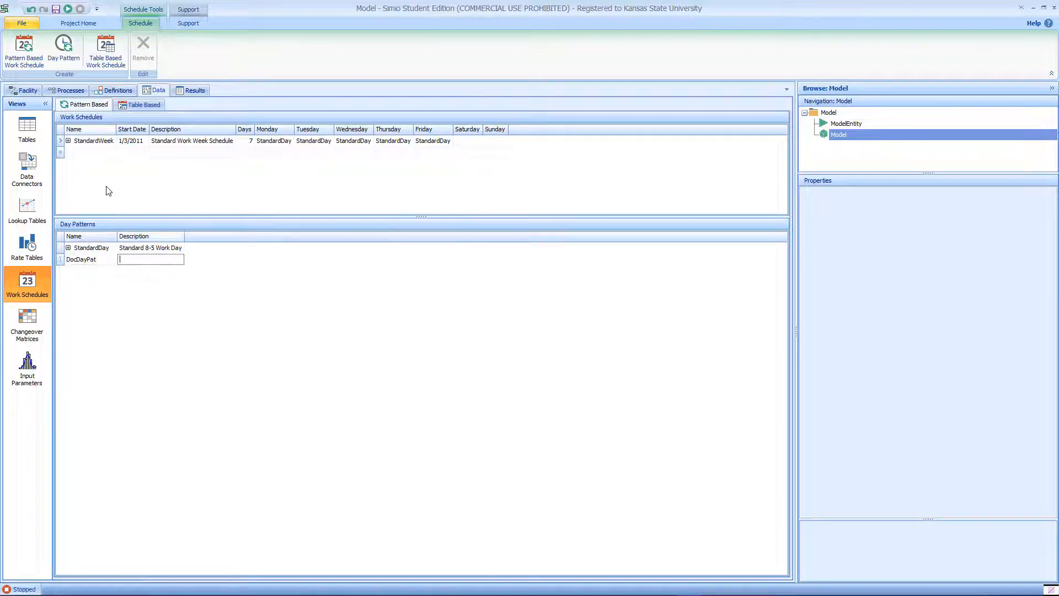
pyautogui.click(95, 261)
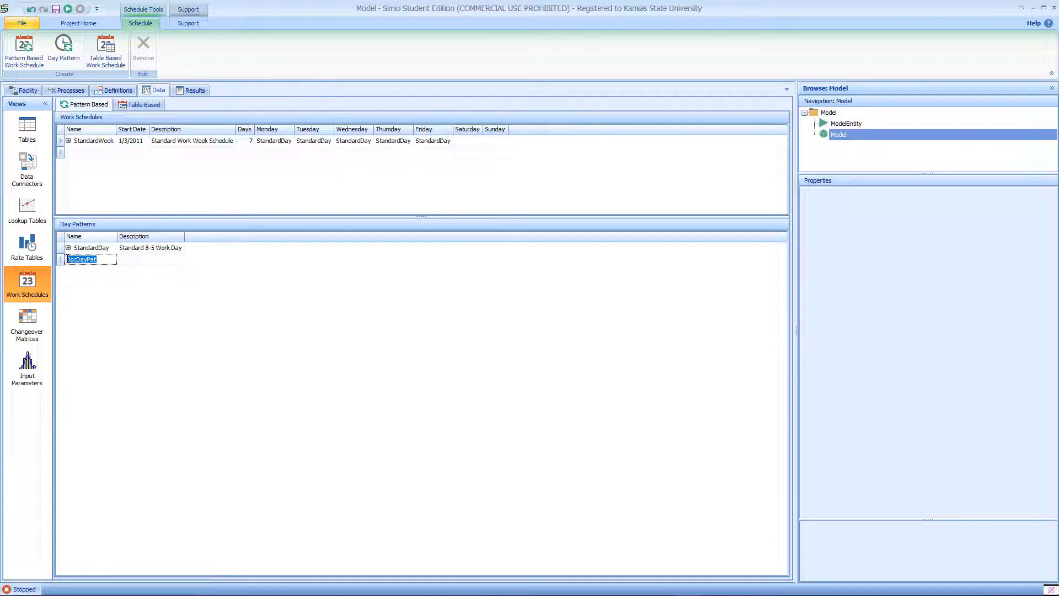
pyautogui.click(61, 262)
pyautogui.click(122, 276)
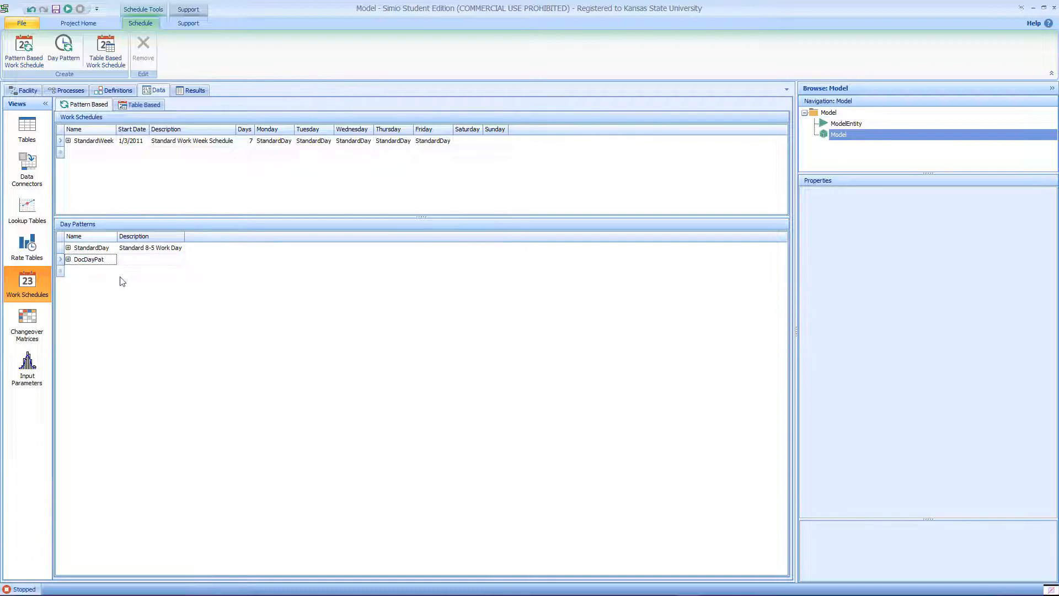
# Add another day pattern named RoomDayPat below DocDayPat
pyautogui.click(79, 271)
pyautogui.write('Room')
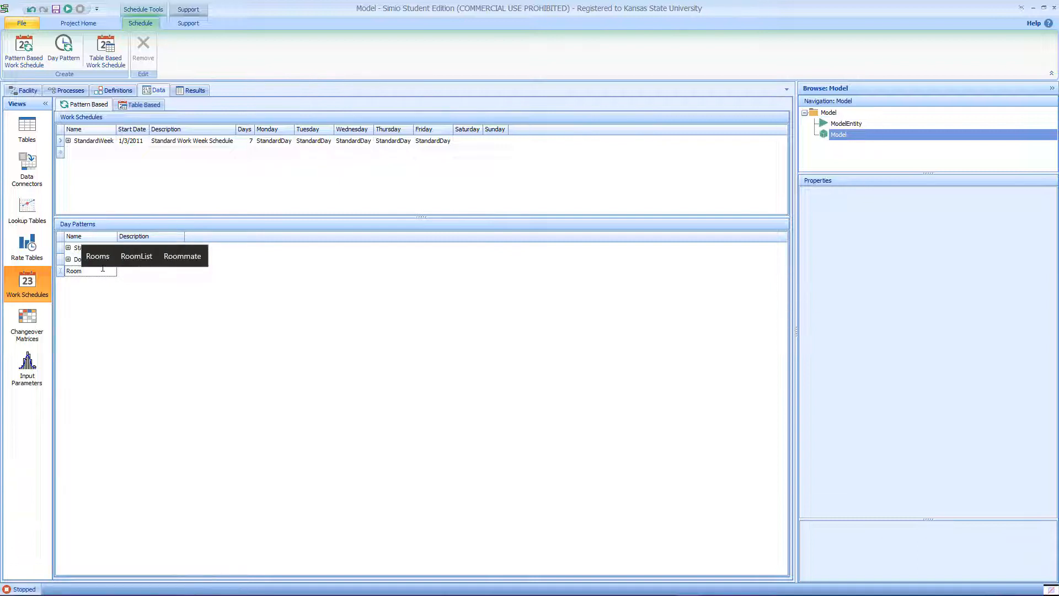
pyautogui.write('DayPat')
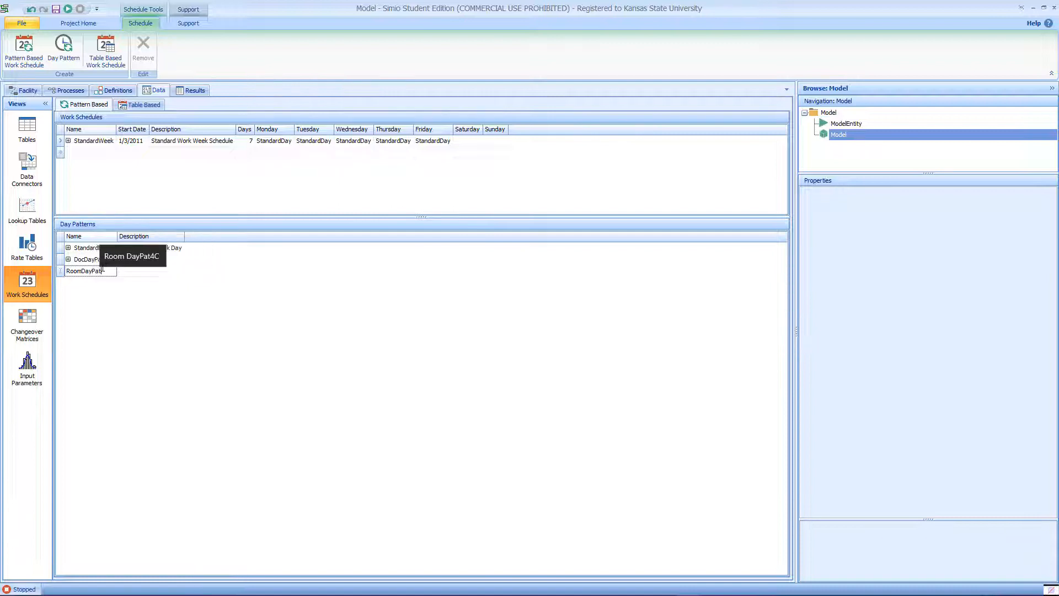
pyautogui.press('Tab')
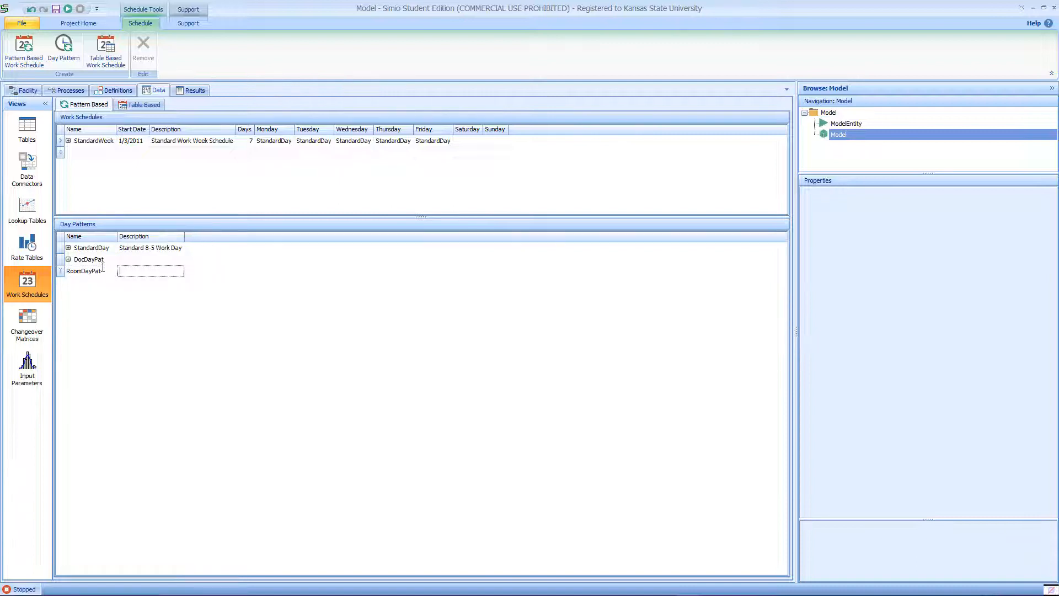
pyautogui.click(92, 303)
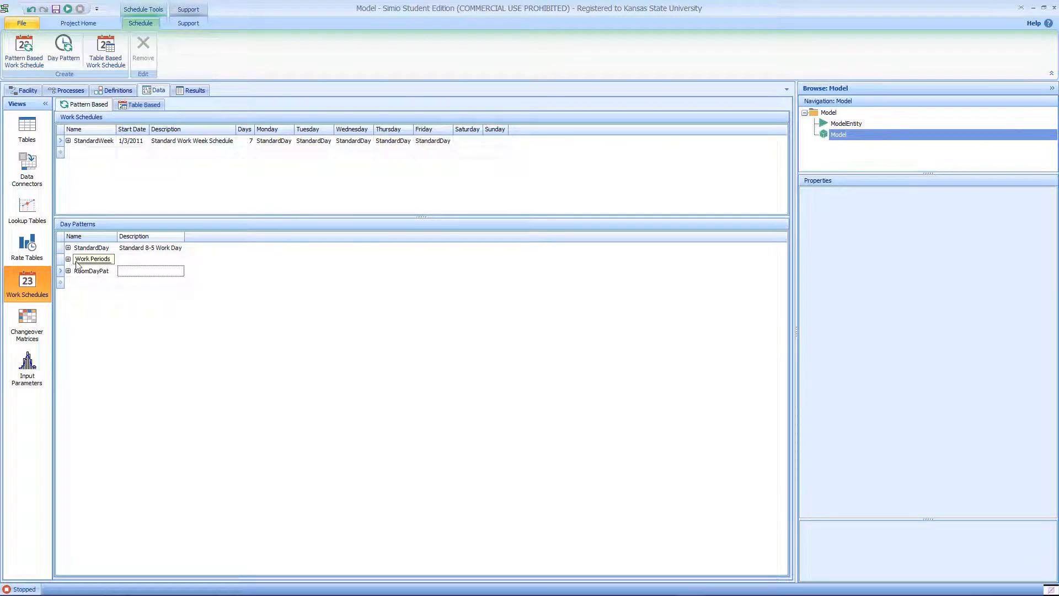
# Add a work period to DocDayPat starting at 12:00 AM with a duration of 8 hours
pyautogui.click(68, 259)
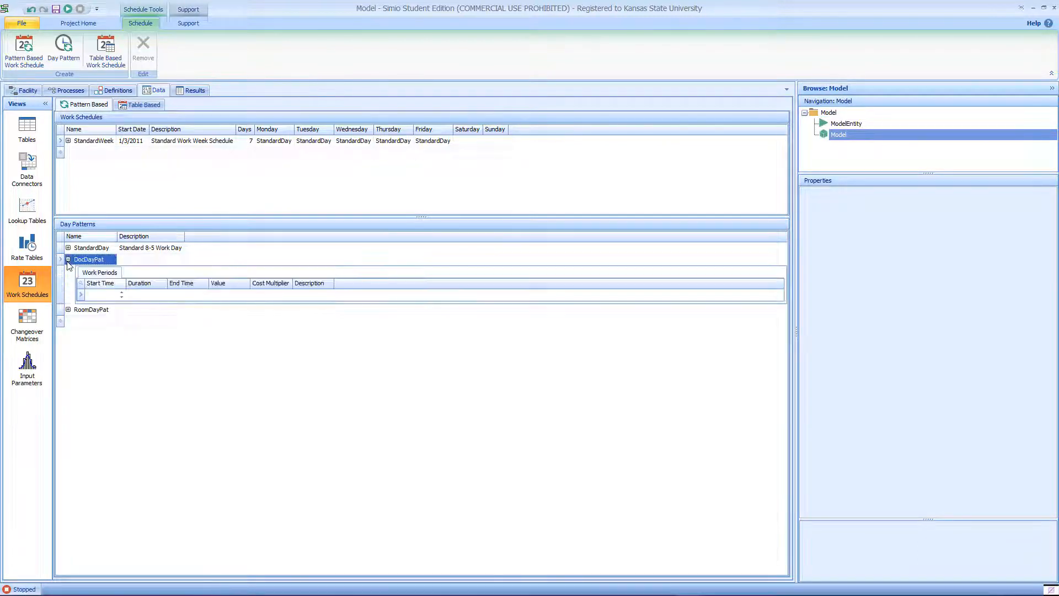
pyautogui.click(110, 300)
pyautogui.click(121, 297)
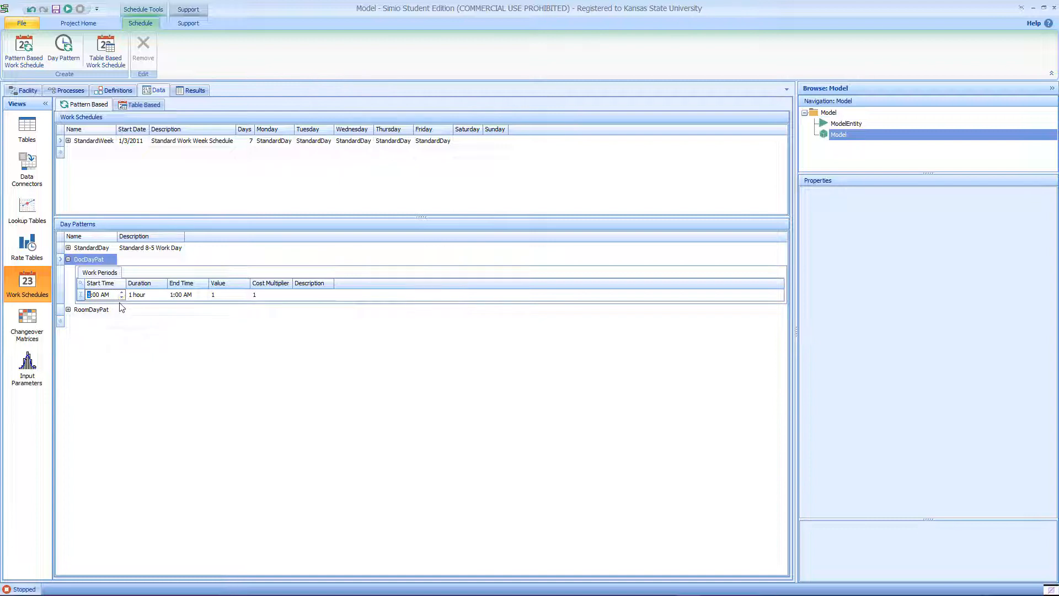
pyautogui.write('2')
pyautogui.click(144, 296)
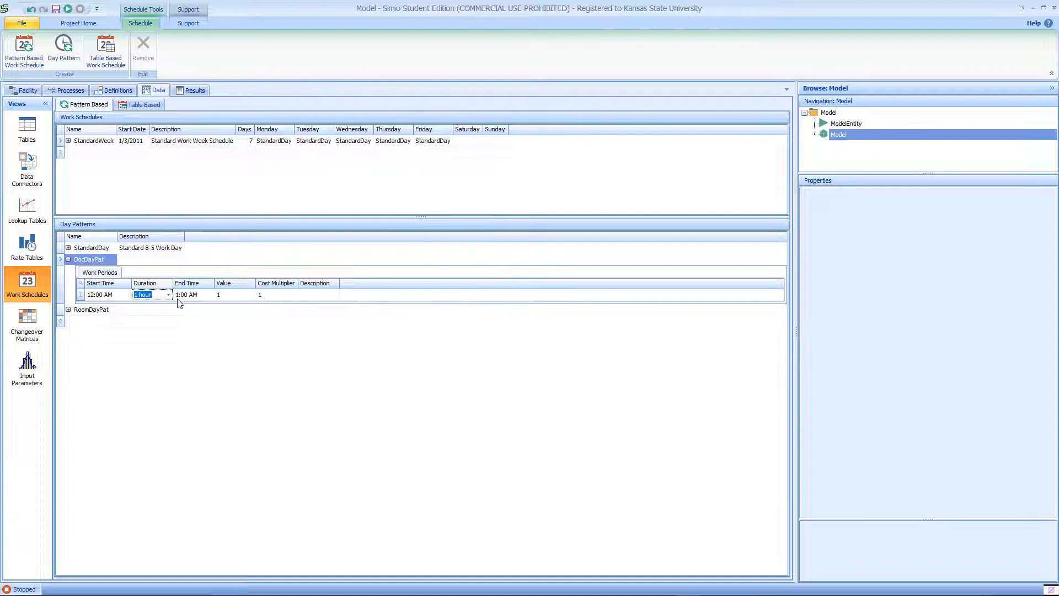
pyautogui.write('8')
pyautogui.click(237, 303)
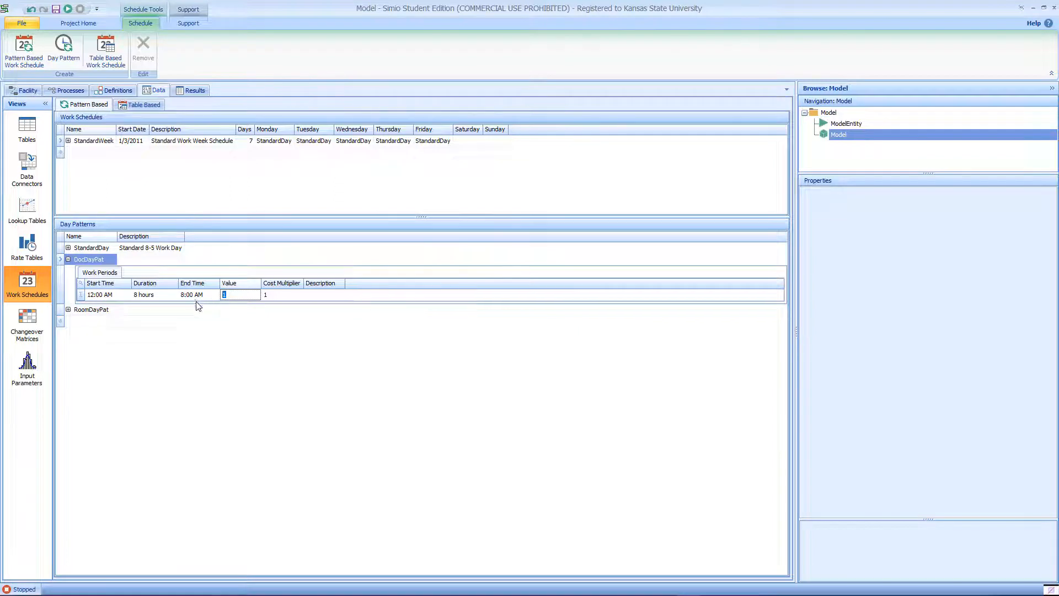
pyautogui.click(232, 357)
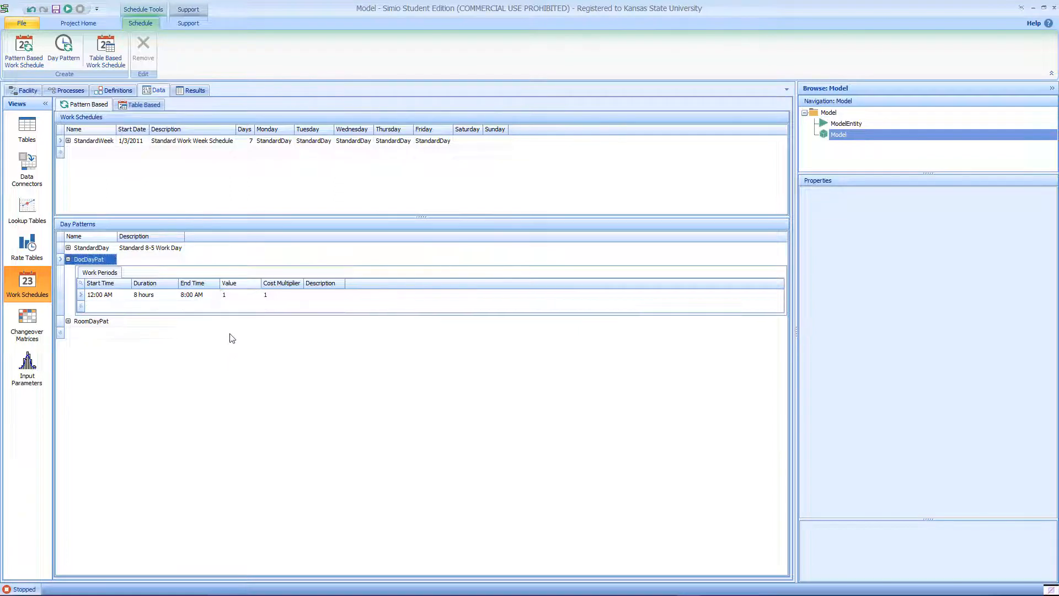
# Add a second work period to DocDayPat starting at 8:00 AM with a duration of 4 hours and a value of 2
pyautogui.click(112, 306)
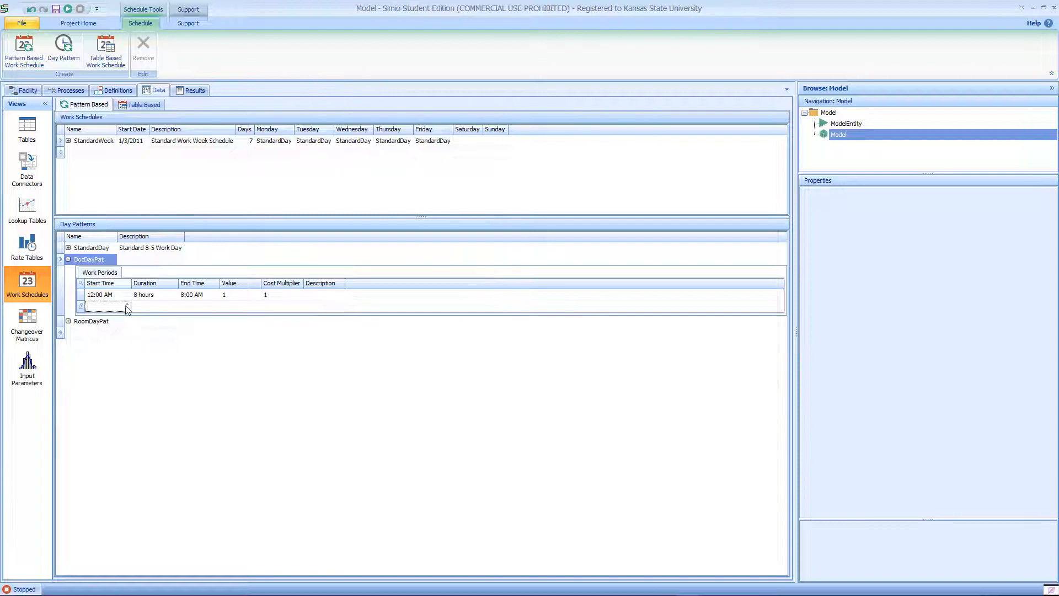
pyautogui.click(127, 303)
pyautogui.click(165, 306)
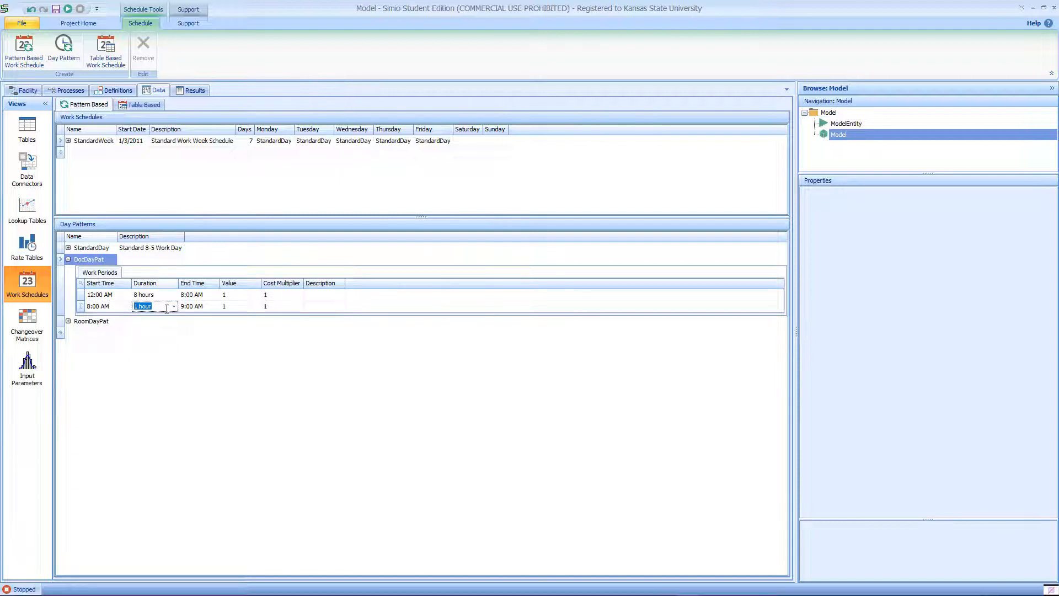
pyautogui.write('4')
pyautogui.click(226, 307)
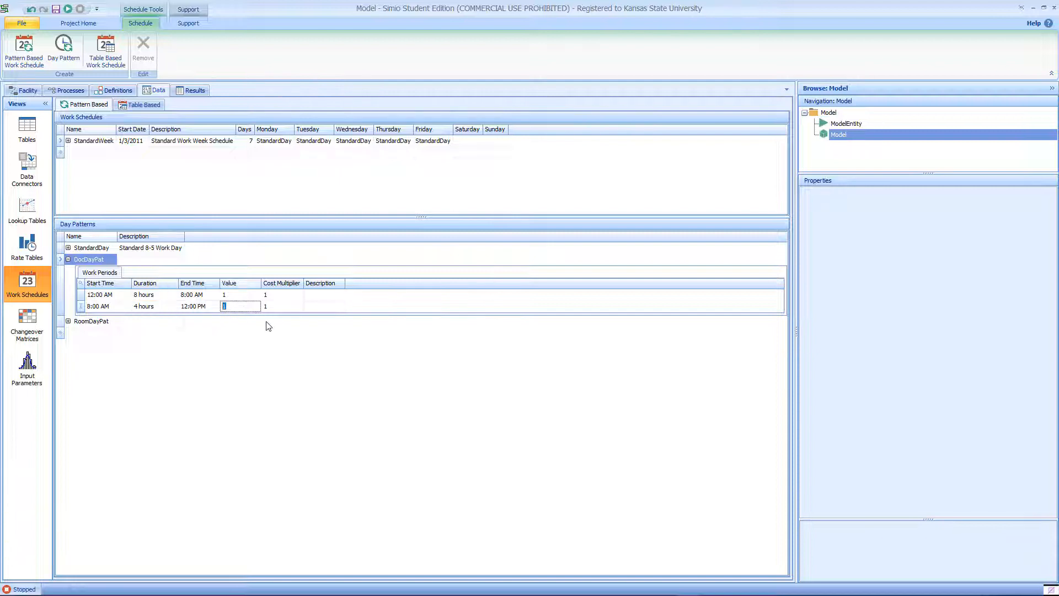
pyautogui.click(294, 327)
# Add a third work period to DocDayPat starting at 12:00 PM with a duration of 8 hours and a value of 3
pyautogui.click(111, 317)
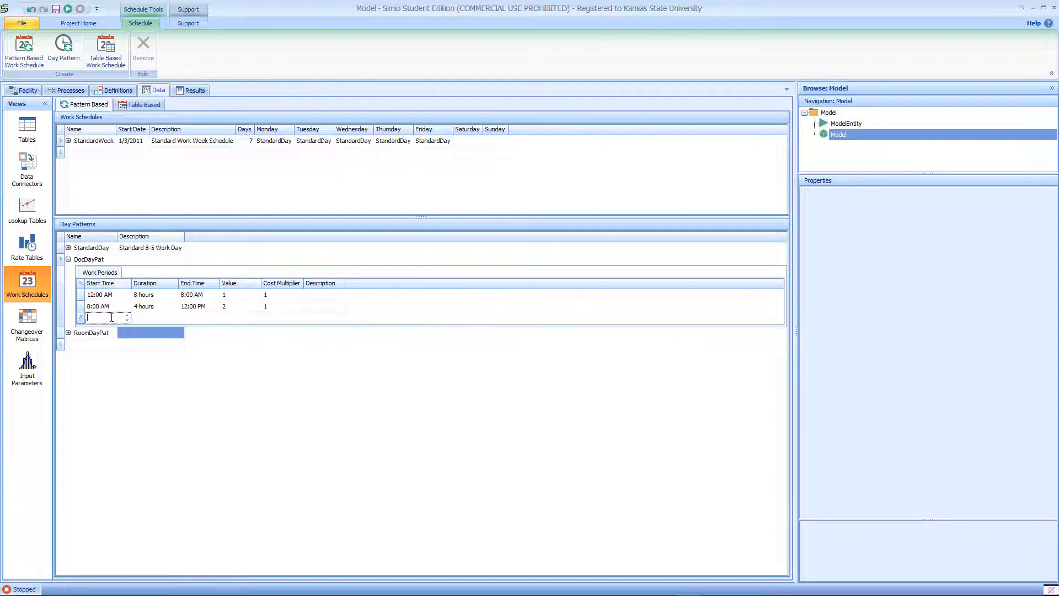
pyautogui.write('12:00 AM')
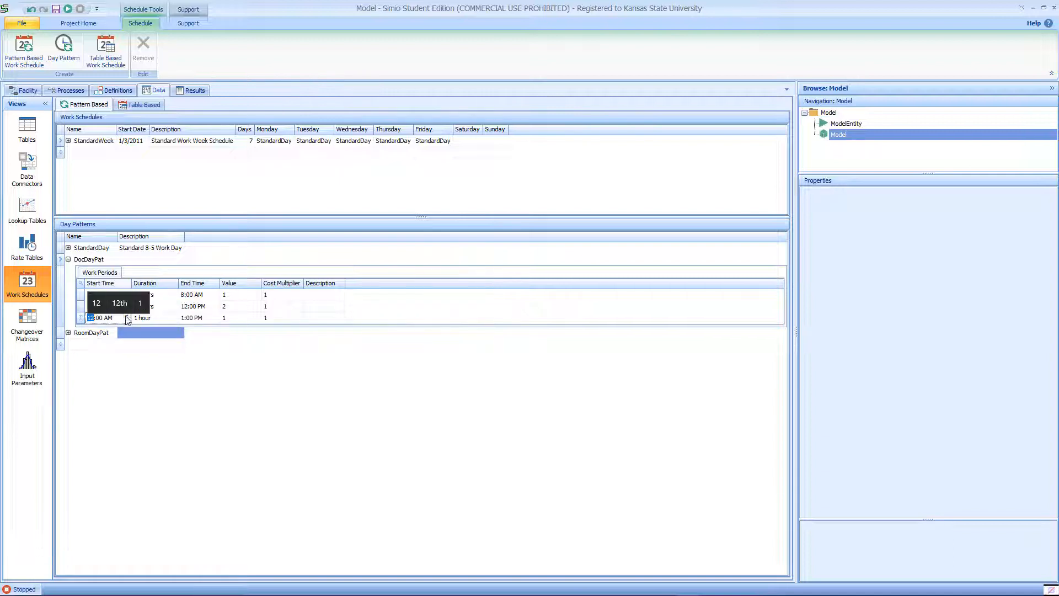
pyautogui.click(117, 318)
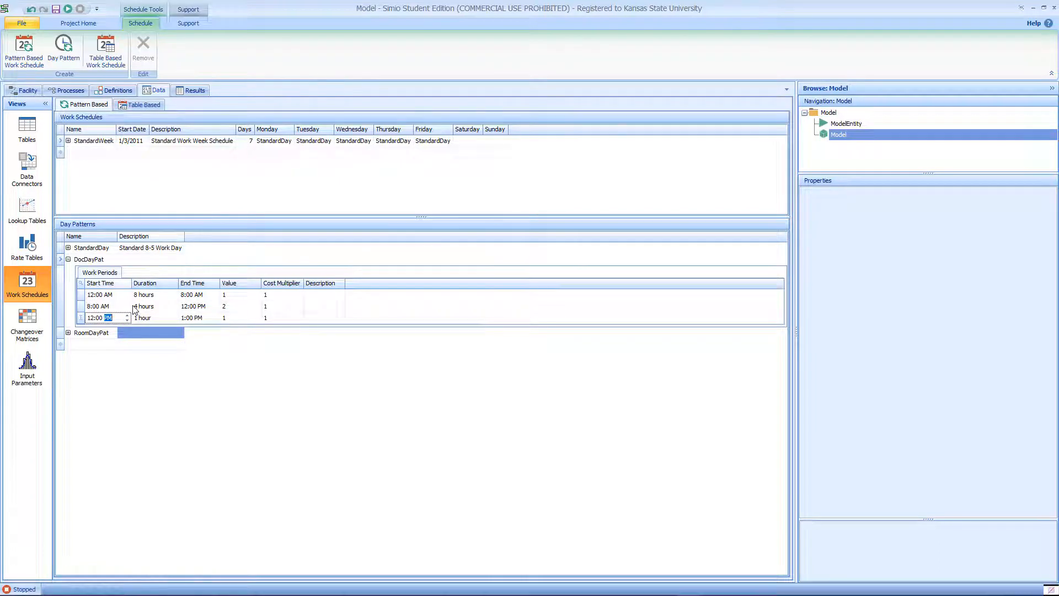
pyautogui.press('Return')
pyautogui.click(159, 318)
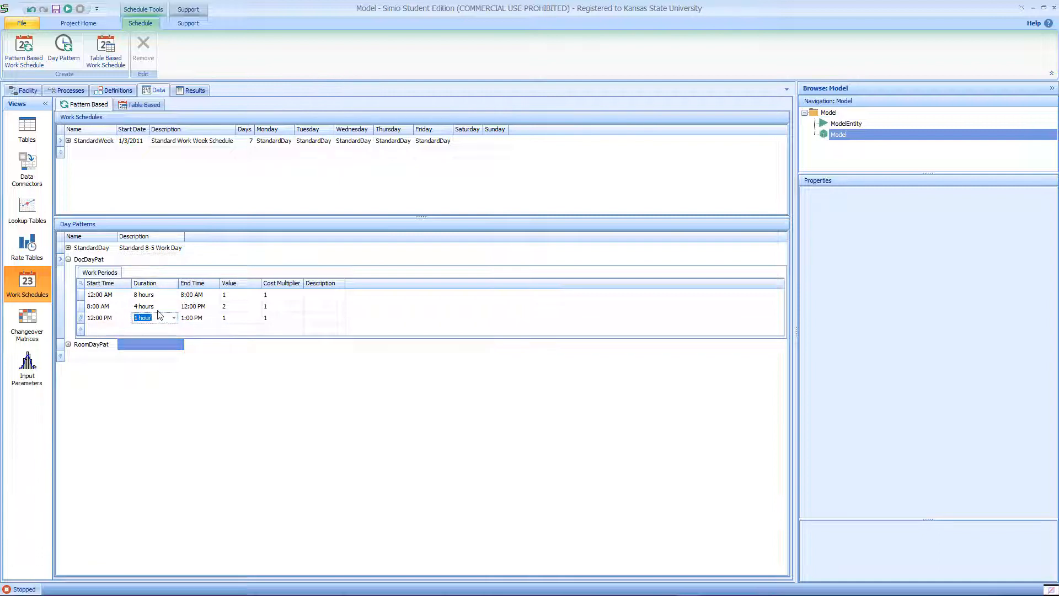
pyautogui.write('8')
pyautogui.click(226, 319)
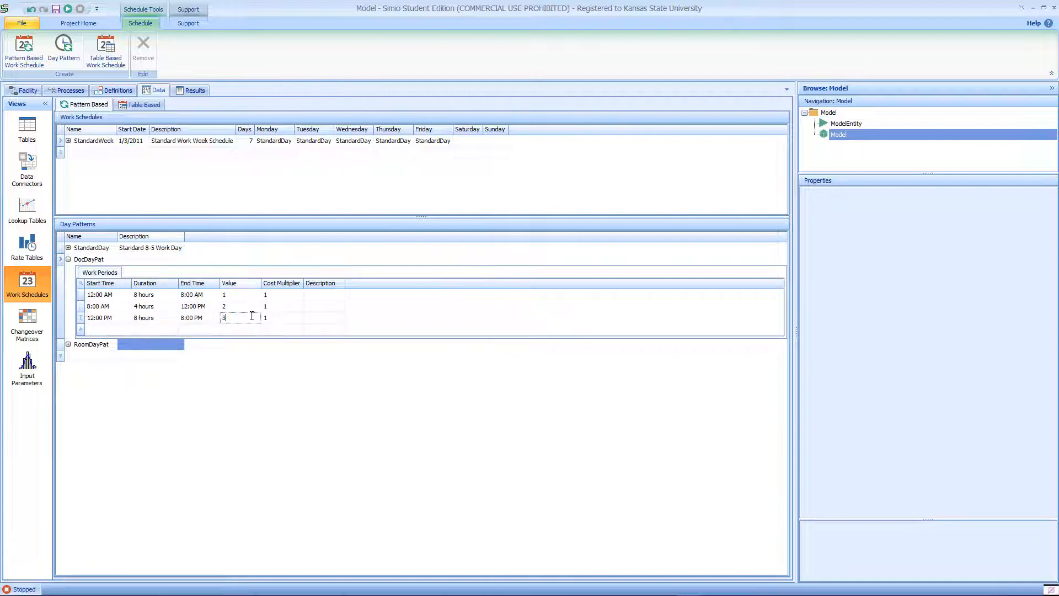
# Add a fourth work period to DocDayPat starting at 8:00 PM with a duration of 4 hours and a value of 2
pyautogui.click(101, 329)
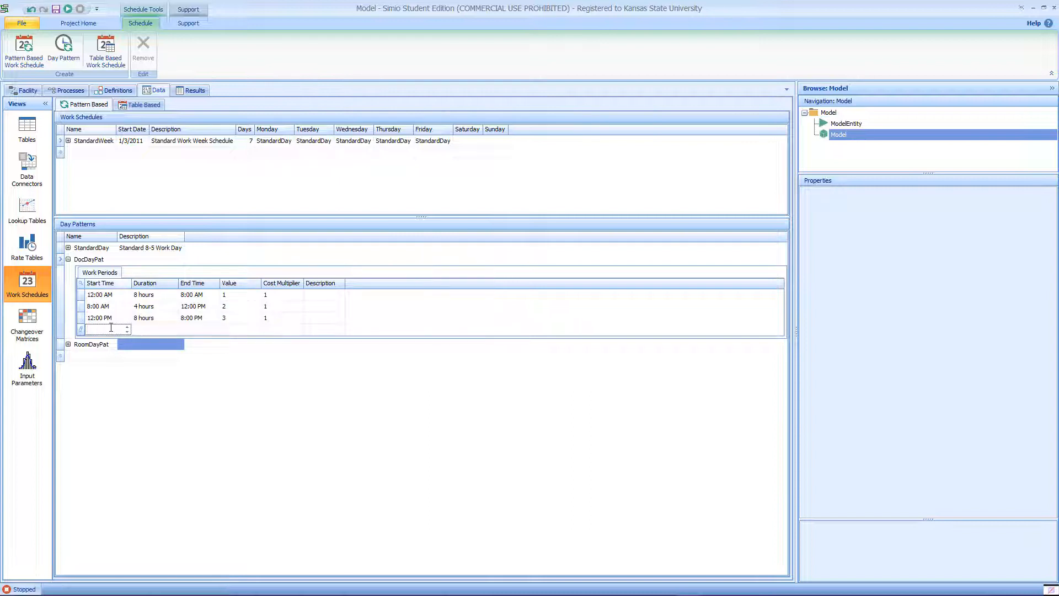
pyautogui.write('8:00 ')
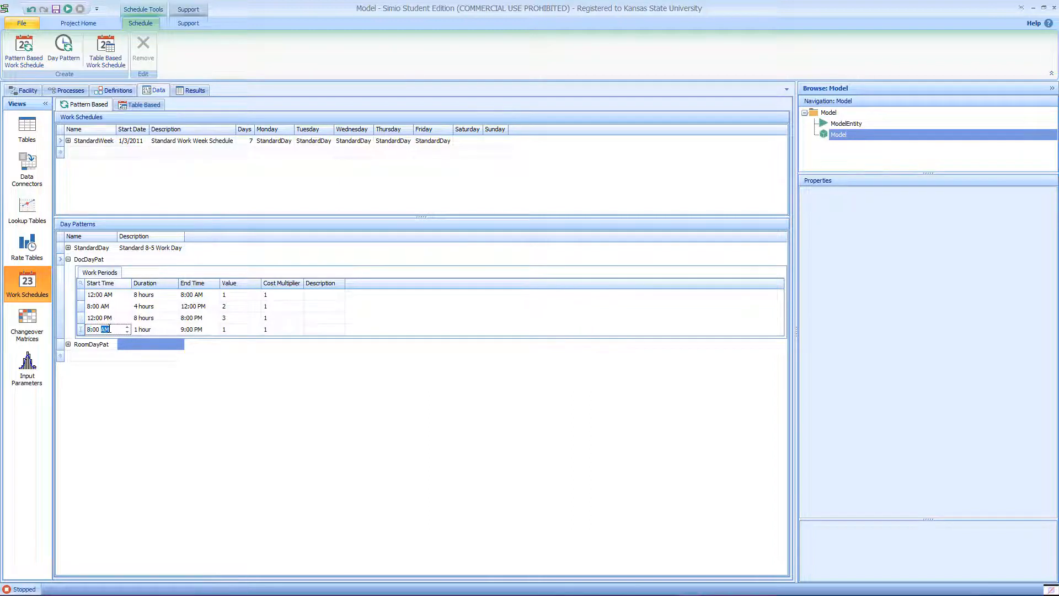
pyautogui.write('P')
pyautogui.click(150, 331)
pyautogui.doubleClick(150, 331)
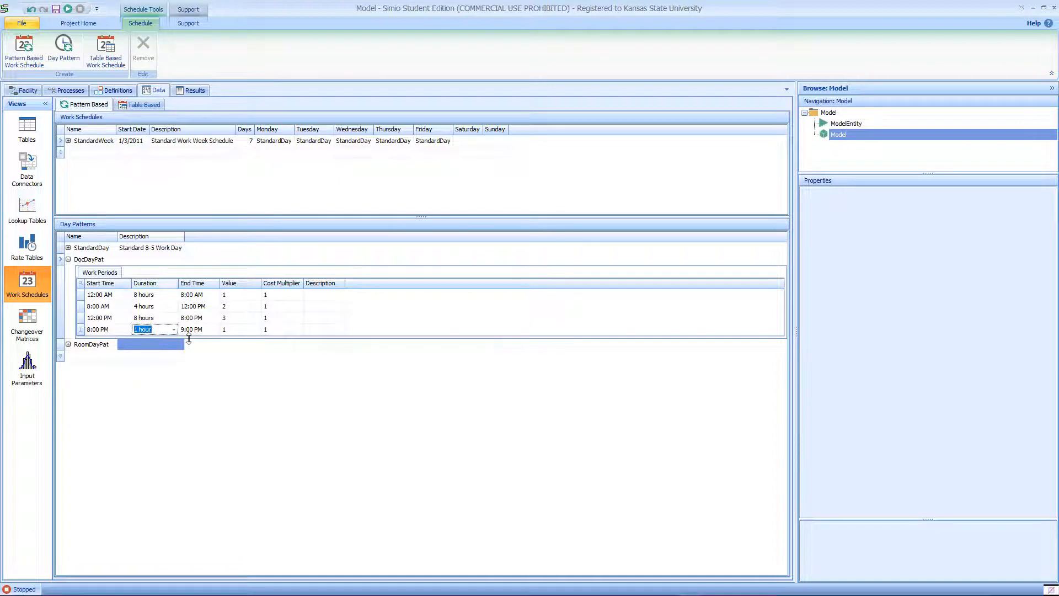
pyautogui.write('4')
pyautogui.click(223, 330)
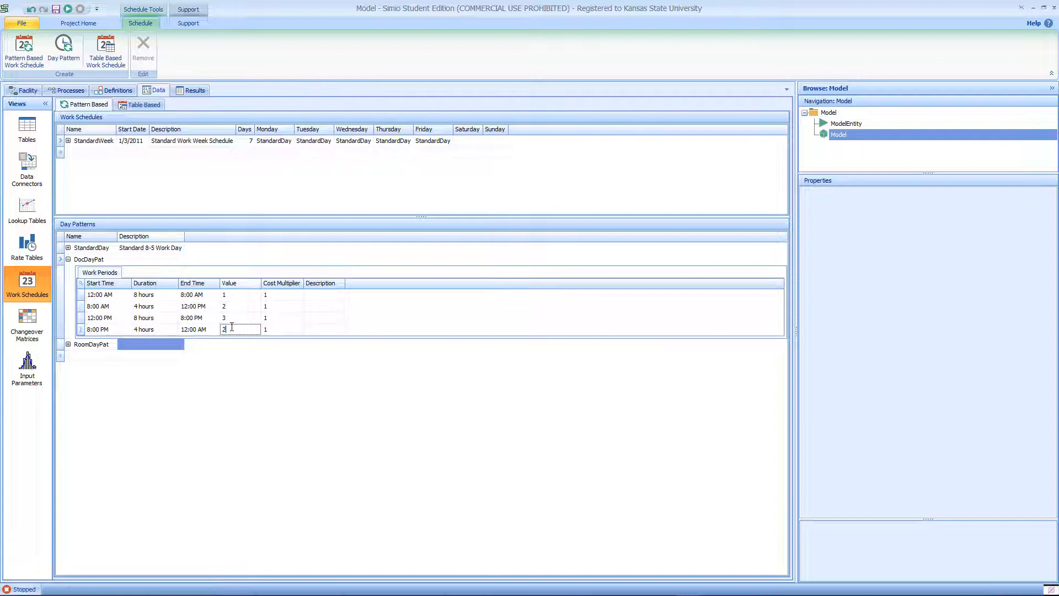
pyautogui.click(234, 369)
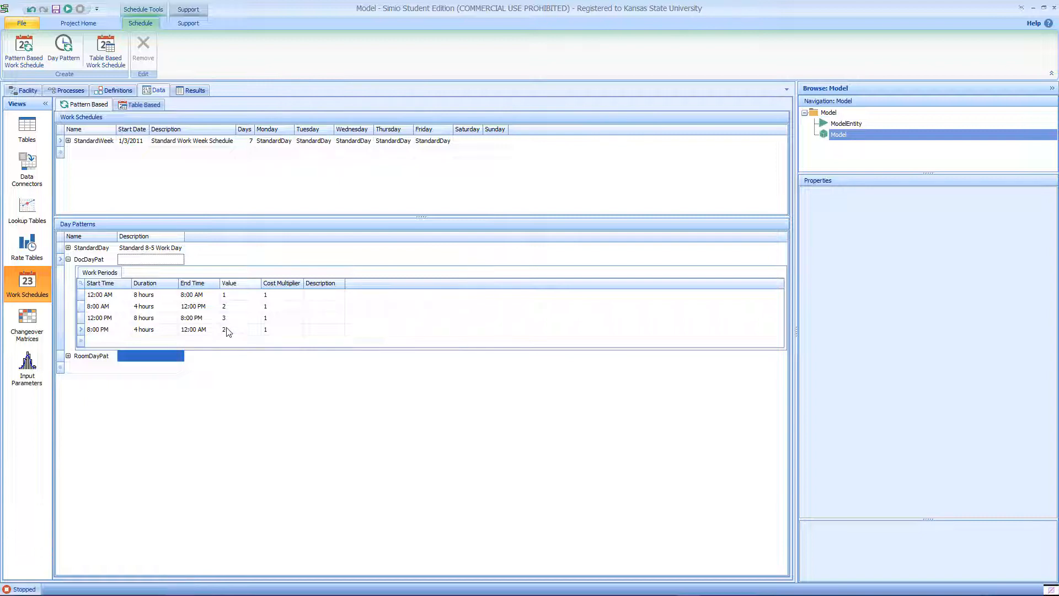
# Add a pattern-based work schedule named DocWrkSchd below StandardWeek
pyautogui.click(100, 155)
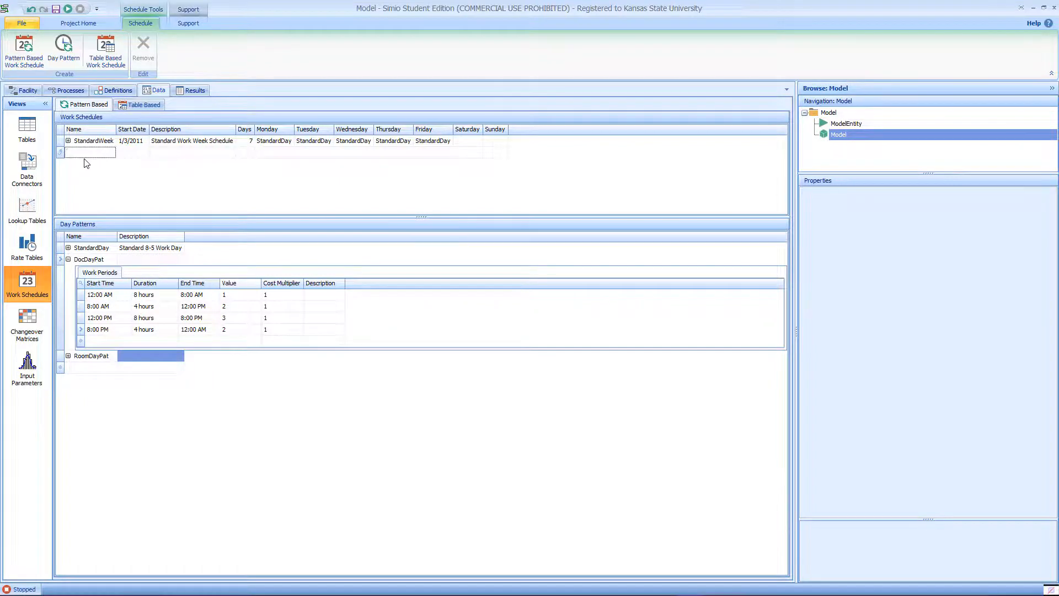
pyautogui.write('Do')
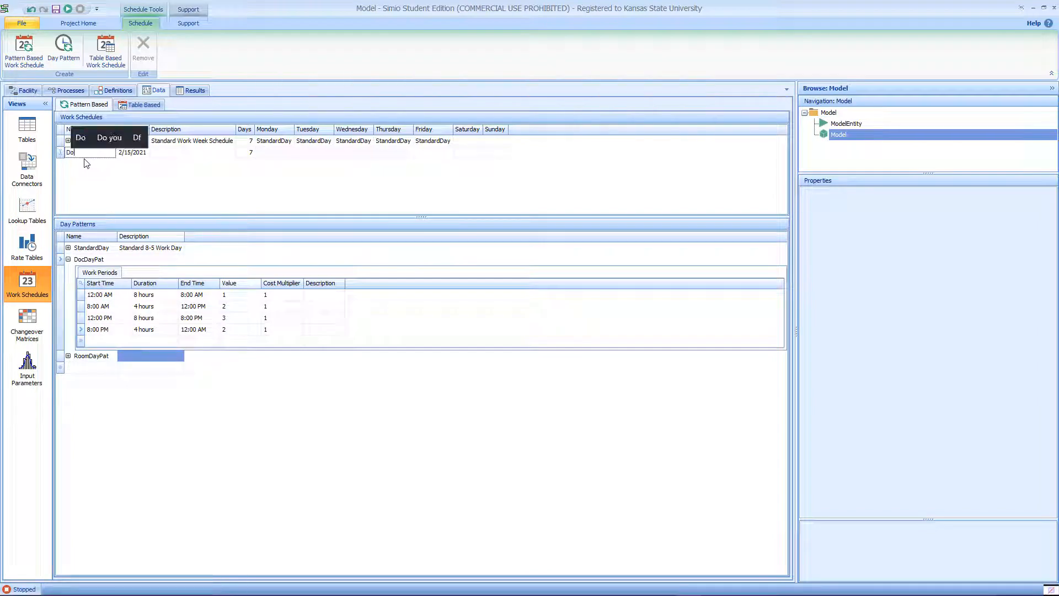
pyautogui.write('cWrk')
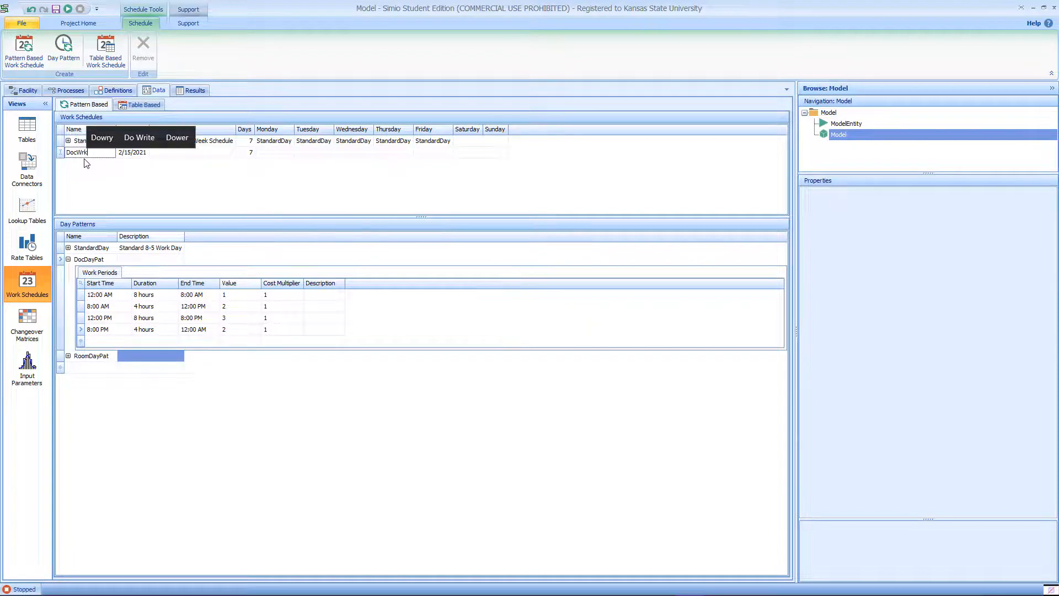
pyautogui.write('Schd')
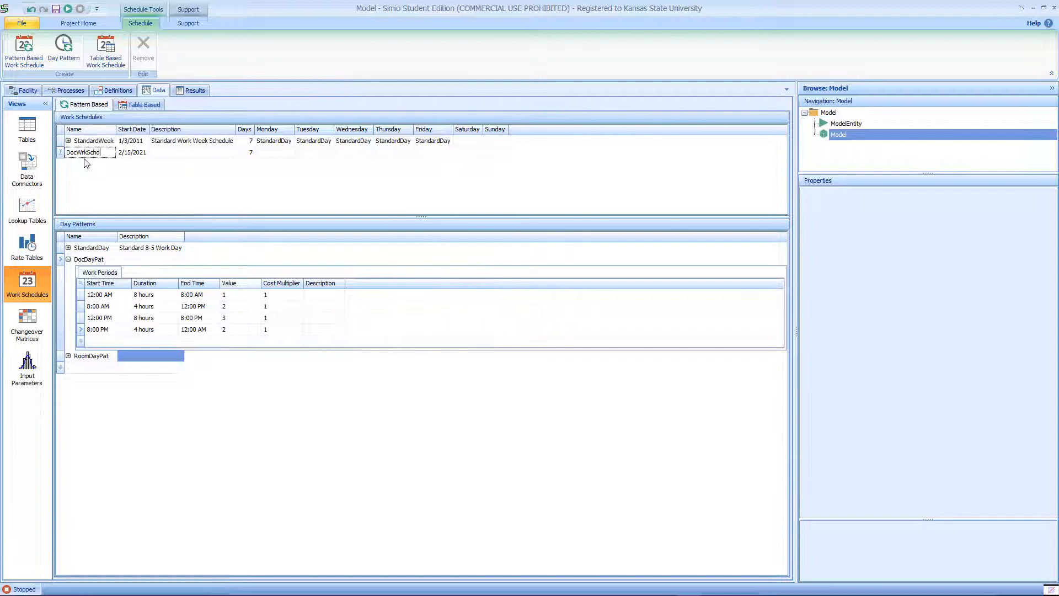
pyautogui.press('Tab')
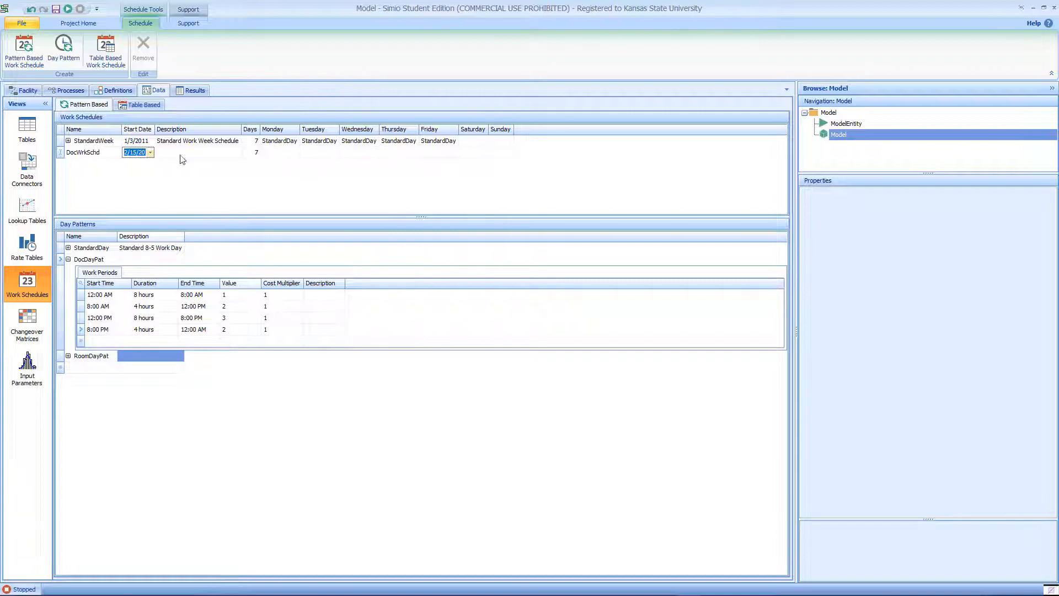
# Assign the DocDayPat day pattern to Monday in the DocWrkSchd work schedule
pyautogui.click(257, 152)
pyautogui.click(257, 154)
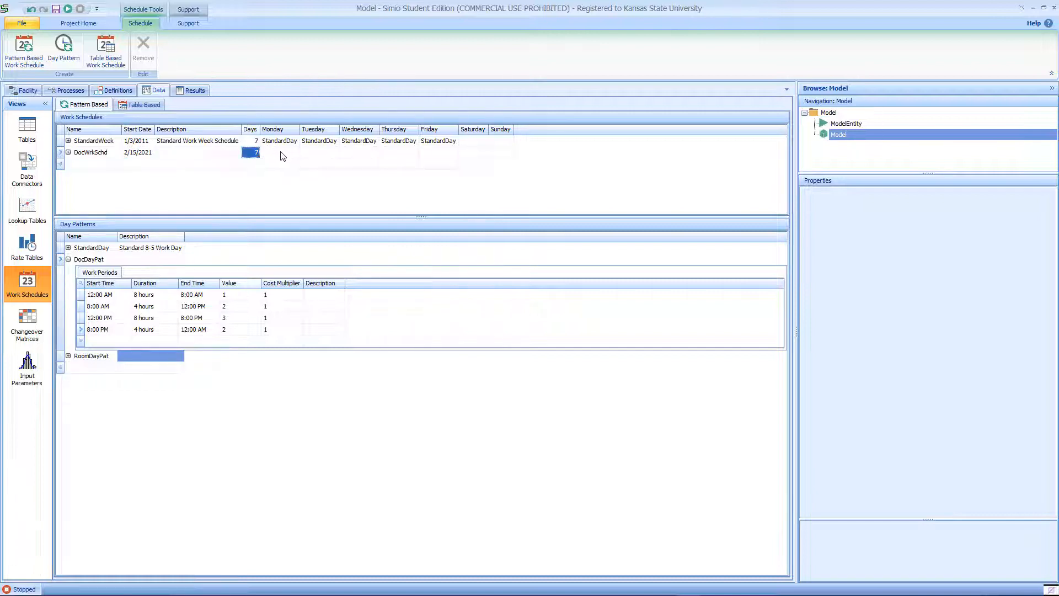
pyautogui.click(280, 153)
pyautogui.click(295, 152)
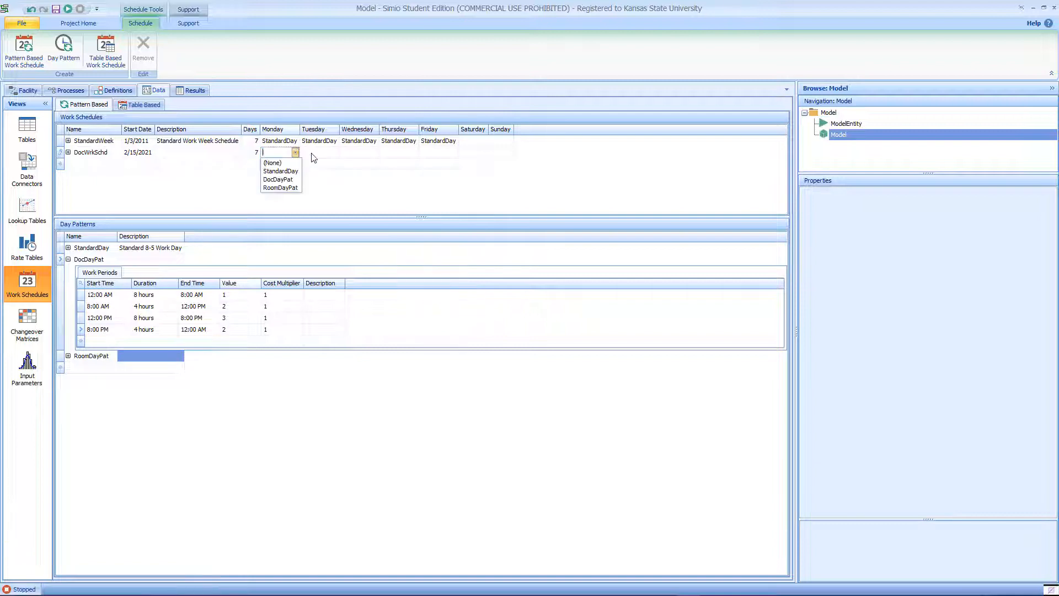
pyautogui.click(334, 190)
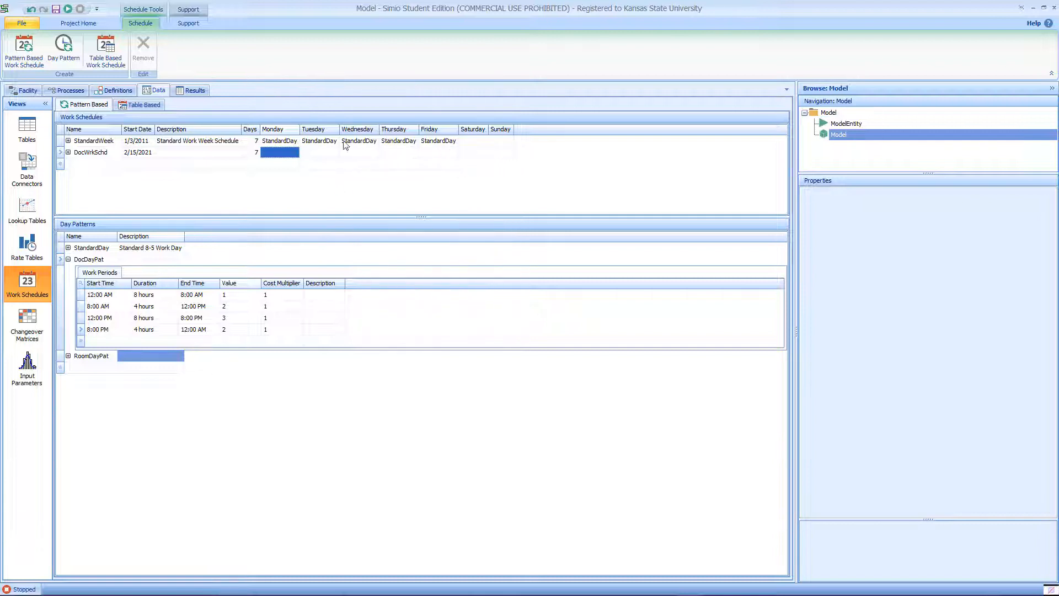
pyautogui.click(295, 152)
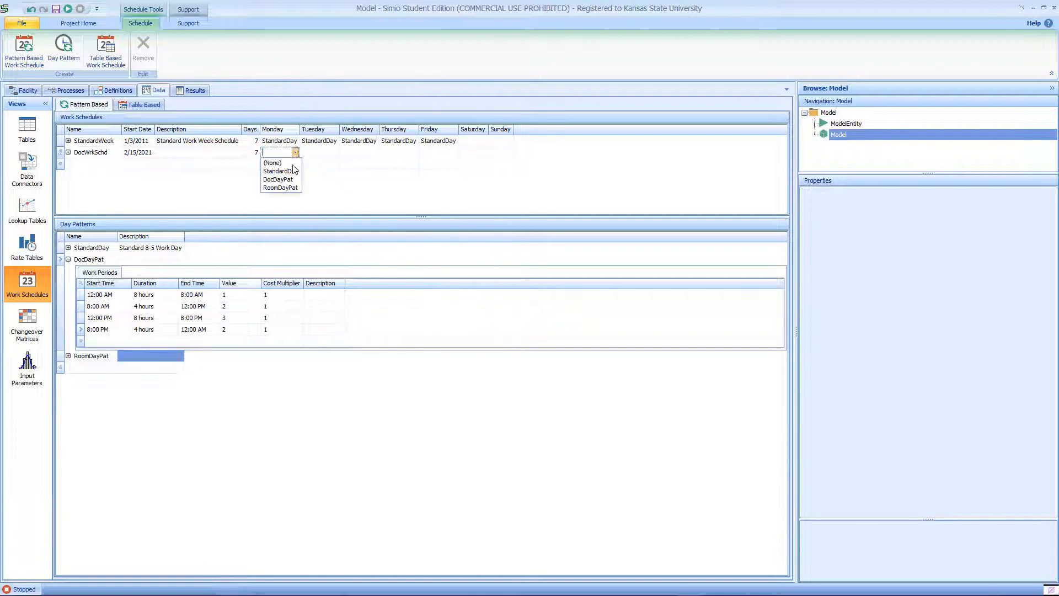
pyautogui.click(279, 179)
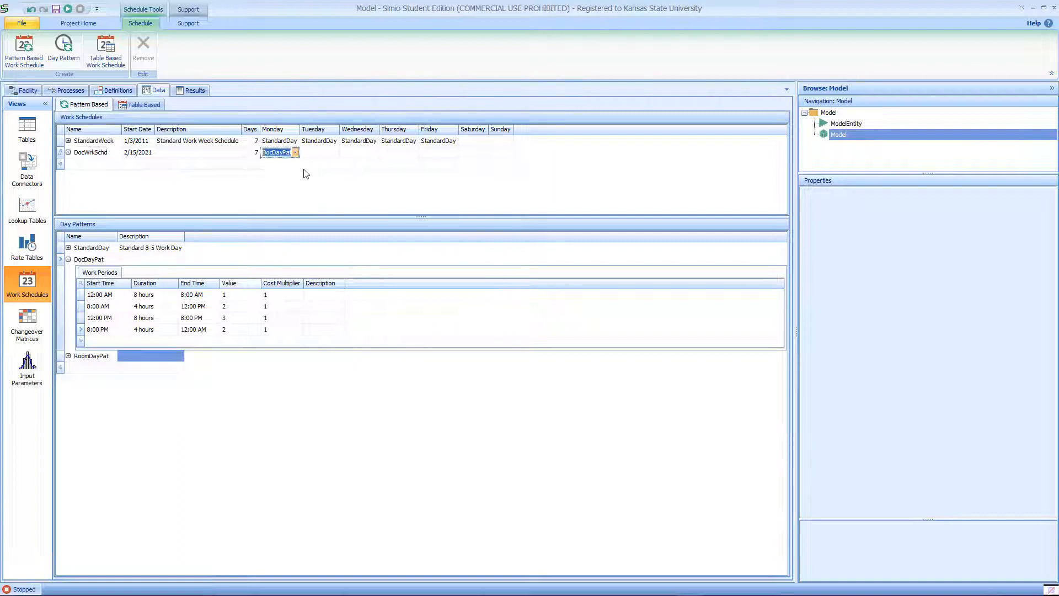
# Assign DocDayPat to Tuesday in the DocWrkSchd work schedule
pyautogui.click(340, 153)
pyautogui.click(342, 154)
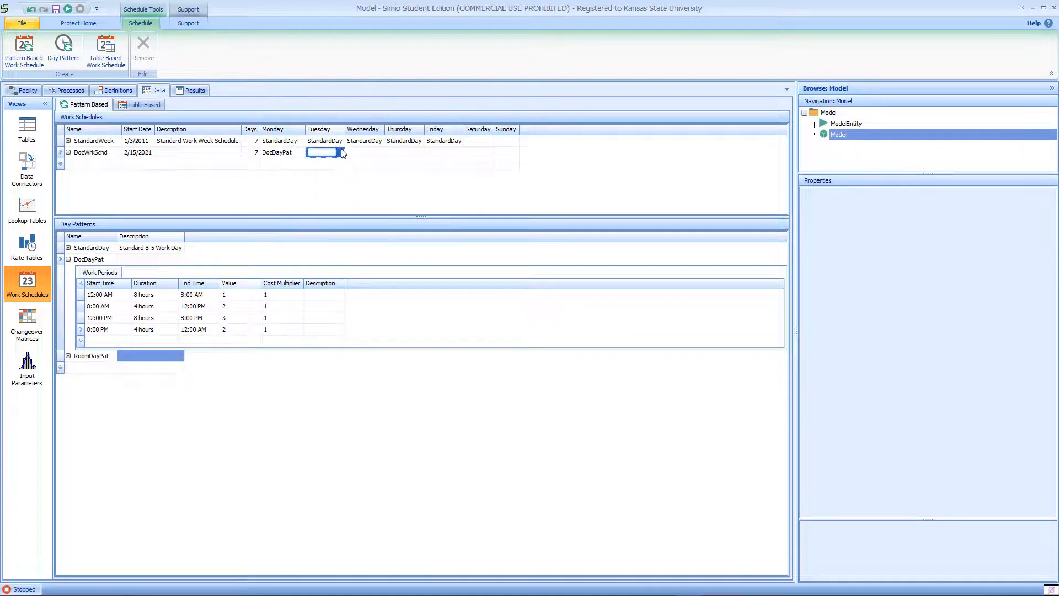
pyautogui.click(342, 153)
pyautogui.click(333, 180)
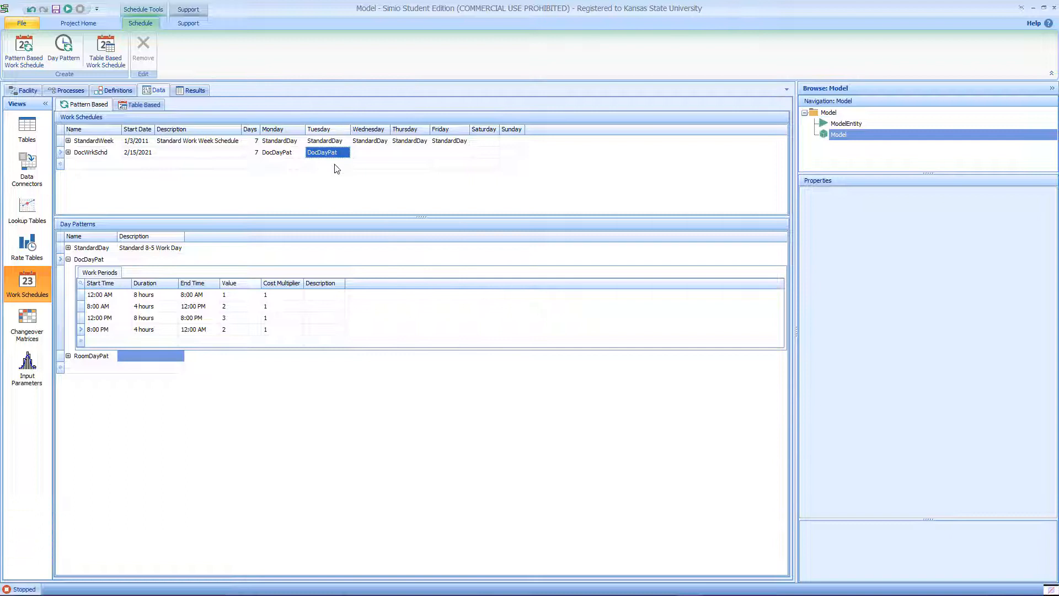
# Set the number of days in the DocWrkSchd work schedule to 1
pyautogui.click(255, 156)
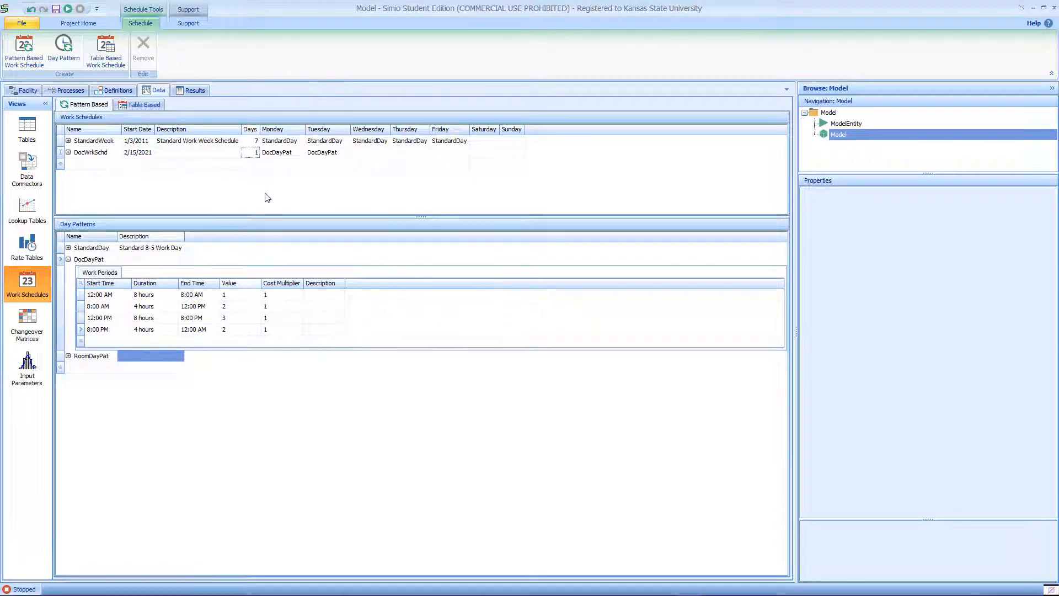
pyautogui.write('1')
pyautogui.press('Return')
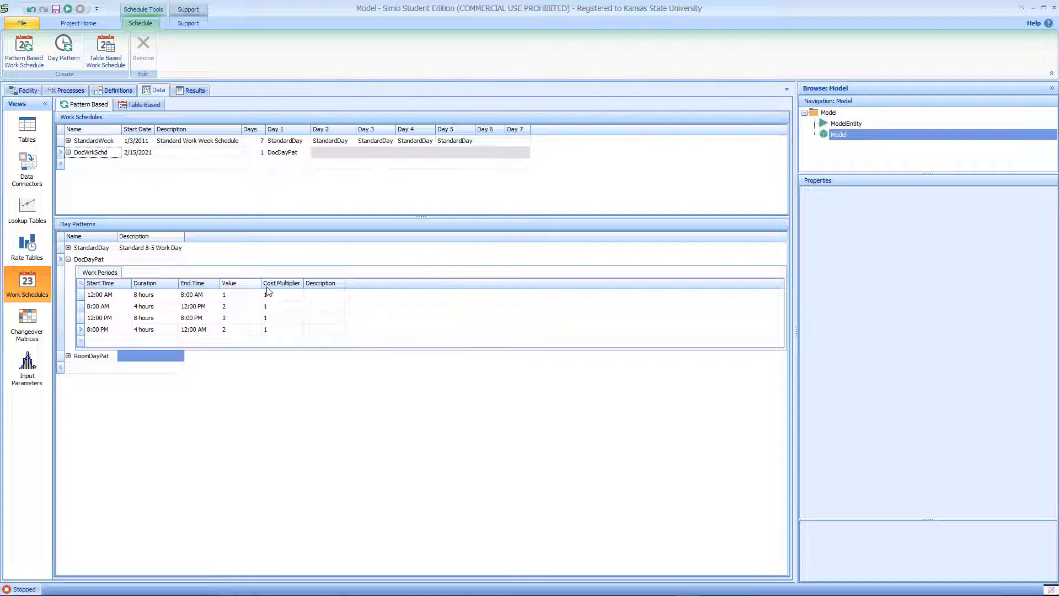
# Add a work period to RoomDayPat starting at 12:00 AM with a duration of 8 hours
pyautogui.click(68, 357)
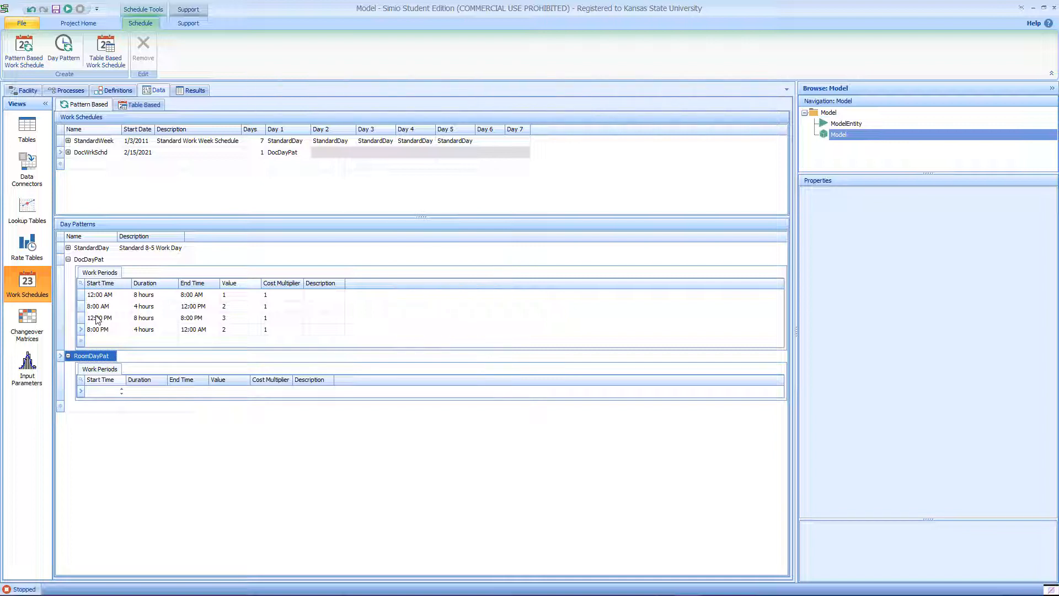
pyautogui.click(106, 392)
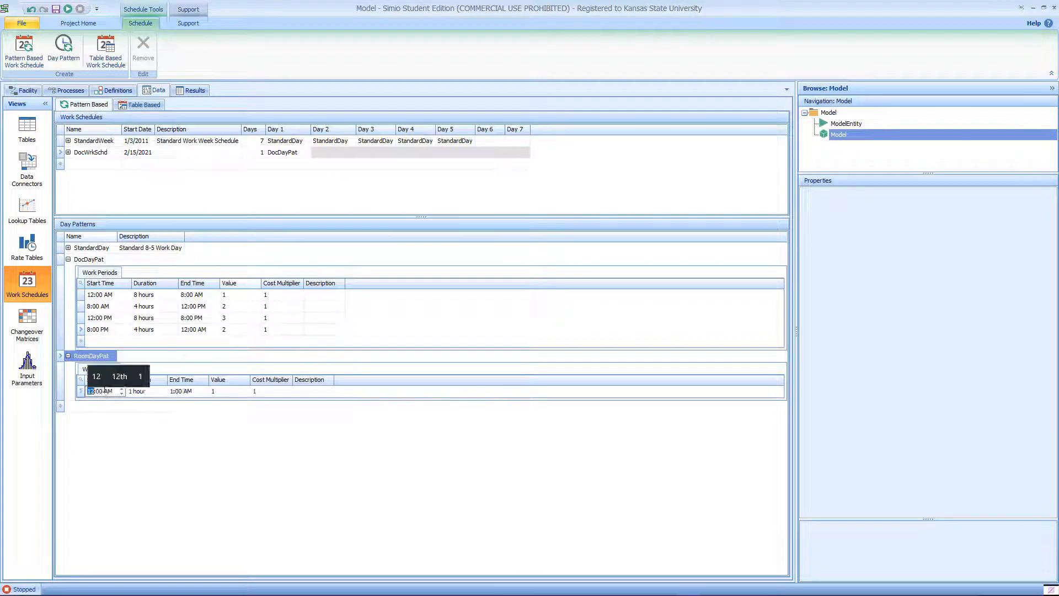
pyautogui.click(150, 393)
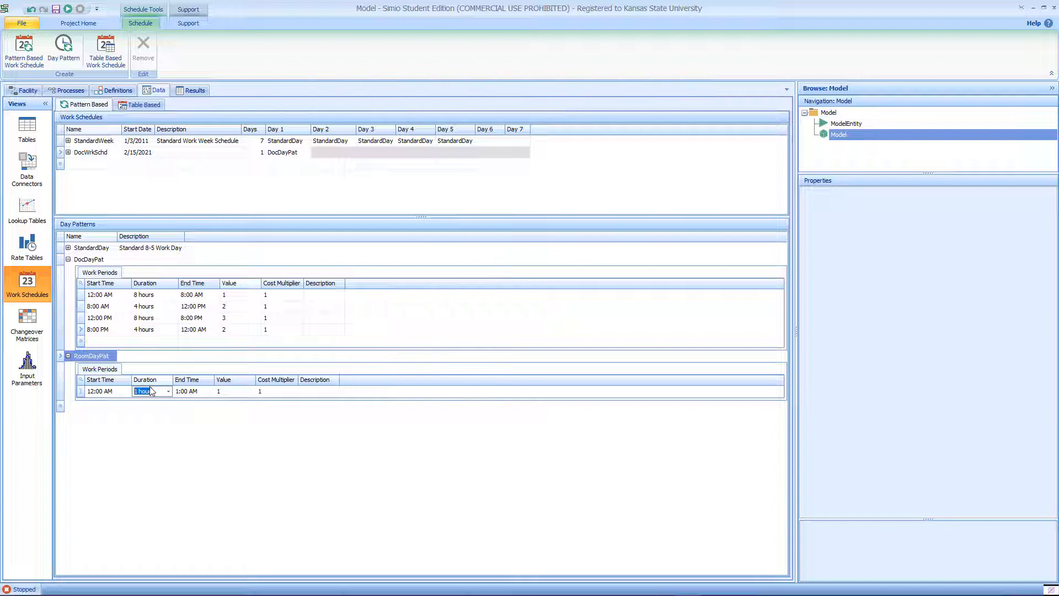
pyautogui.write('8')
pyautogui.press('Return')
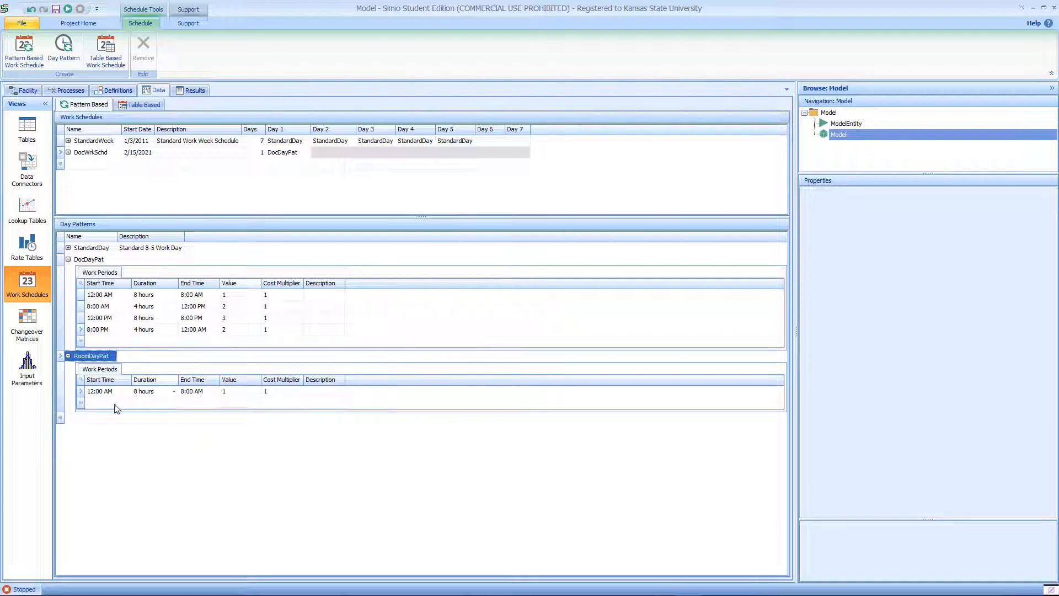
# Add a second work period to RoomDayPat starting at 8:00 AM with a duration of 8 hours and a value of 3
pyautogui.click(116, 403)
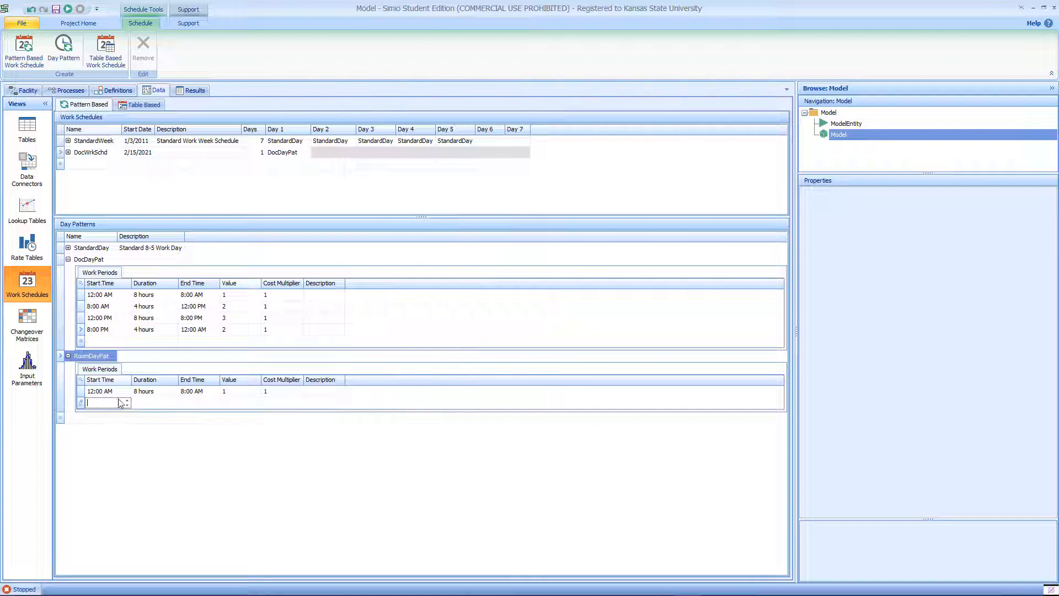
pyautogui.write('8:00 AM')
pyautogui.click(158, 407)
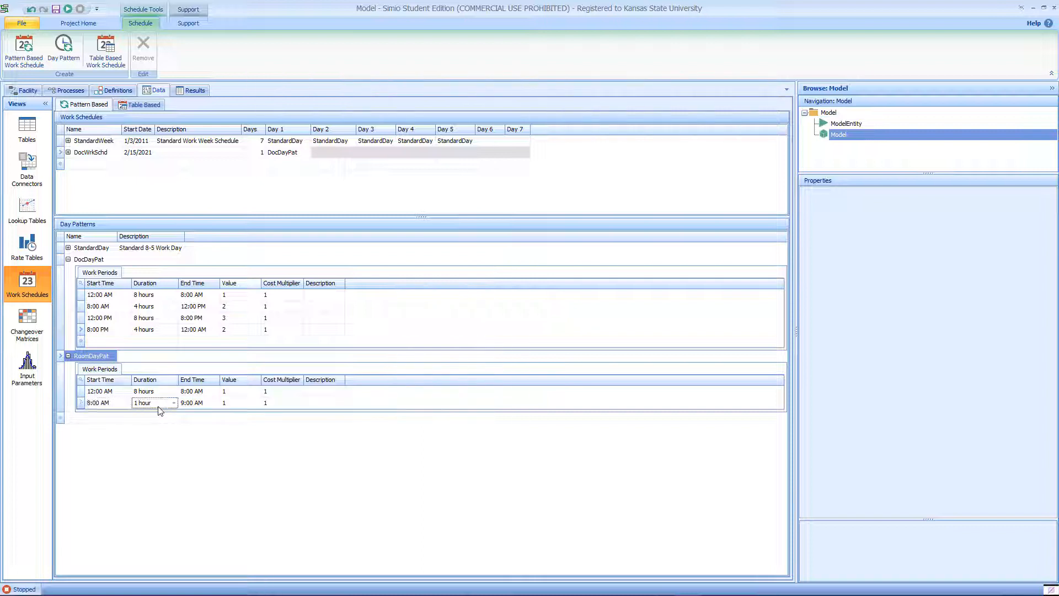
pyautogui.click(159, 408)
pyautogui.write('8')
pyautogui.click(225, 405)
pyautogui.click(239, 406)
pyautogui.write('3')
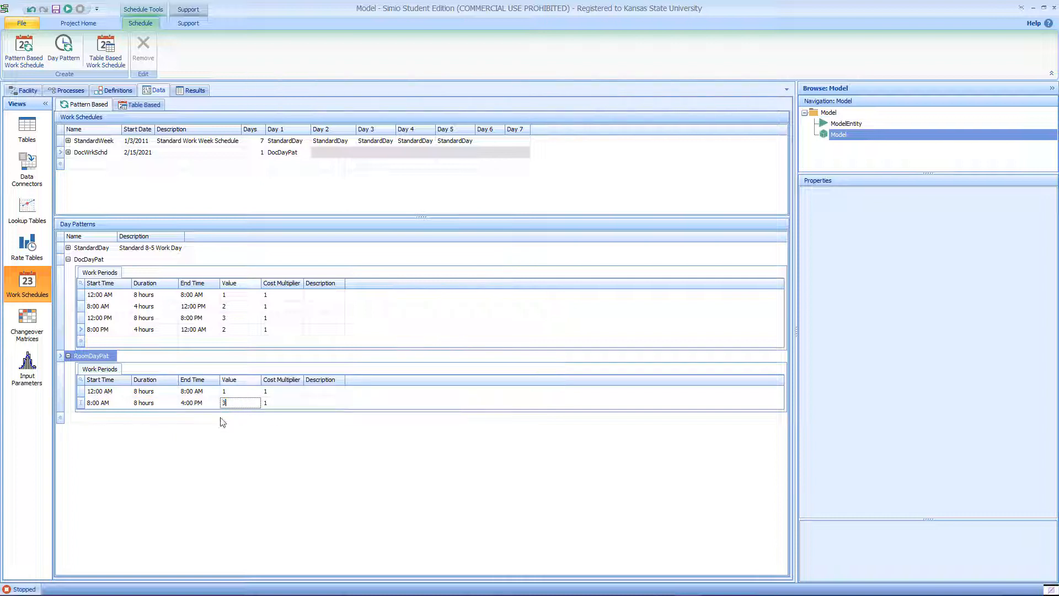
pyautogui.click(199, 438)
# Add a third work period to RoomDayPat starting at 4:00 PM with a duration of 8 hours and a value of 2
pyautogui.click(108, 408)
pyautogui.click(109, 417)
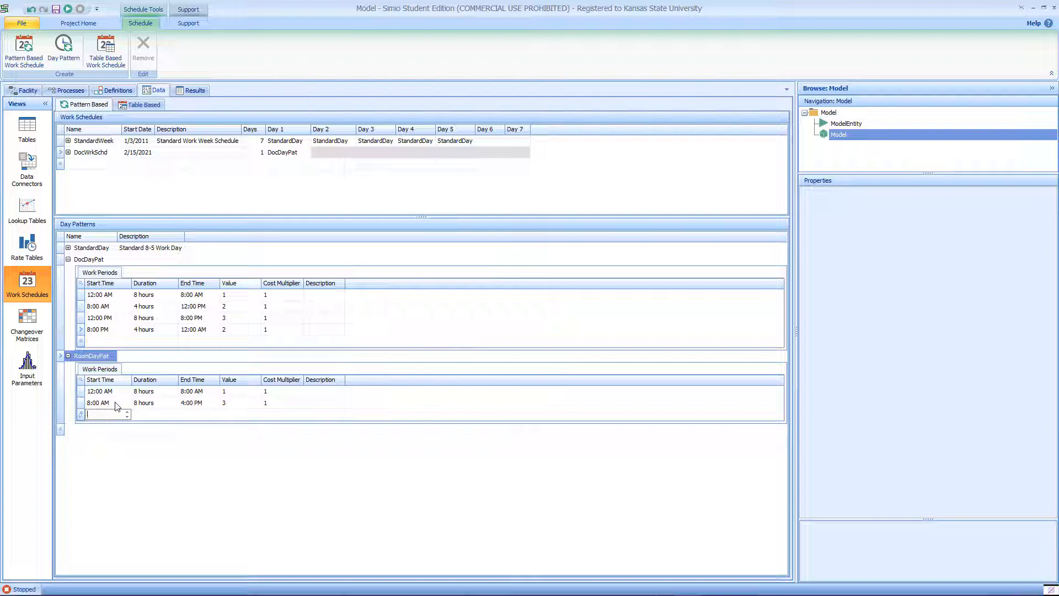
pyautogui.write('4:00 PM')
pyautogui.click(112, 418)
pyautogui.write('PM')
pyautogui.click(159, 416)
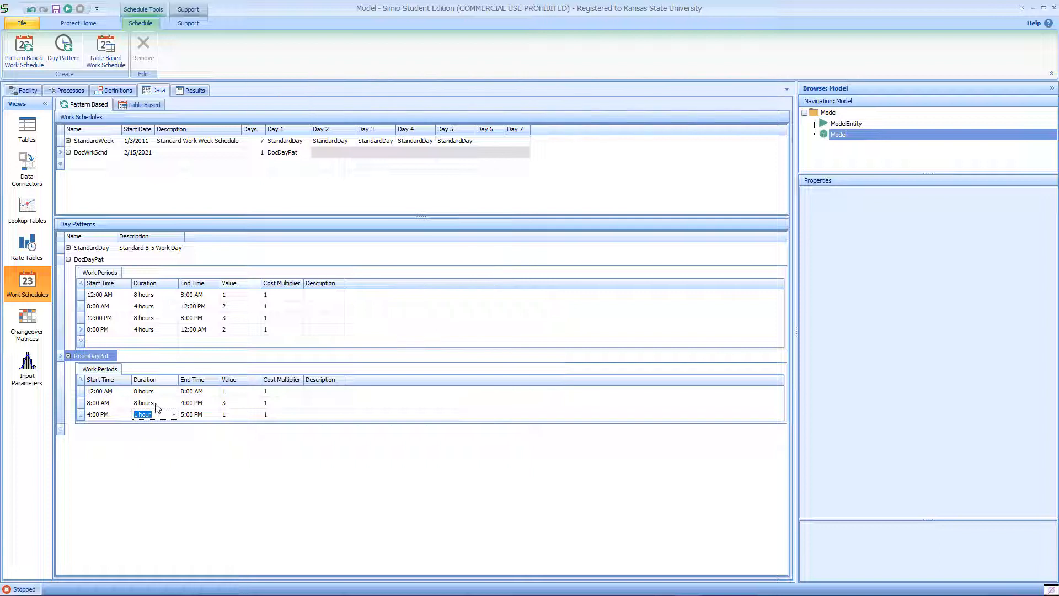
pyautogui.write('8')
pyautogui.press('Return')
pyautogui.click(226, 416)
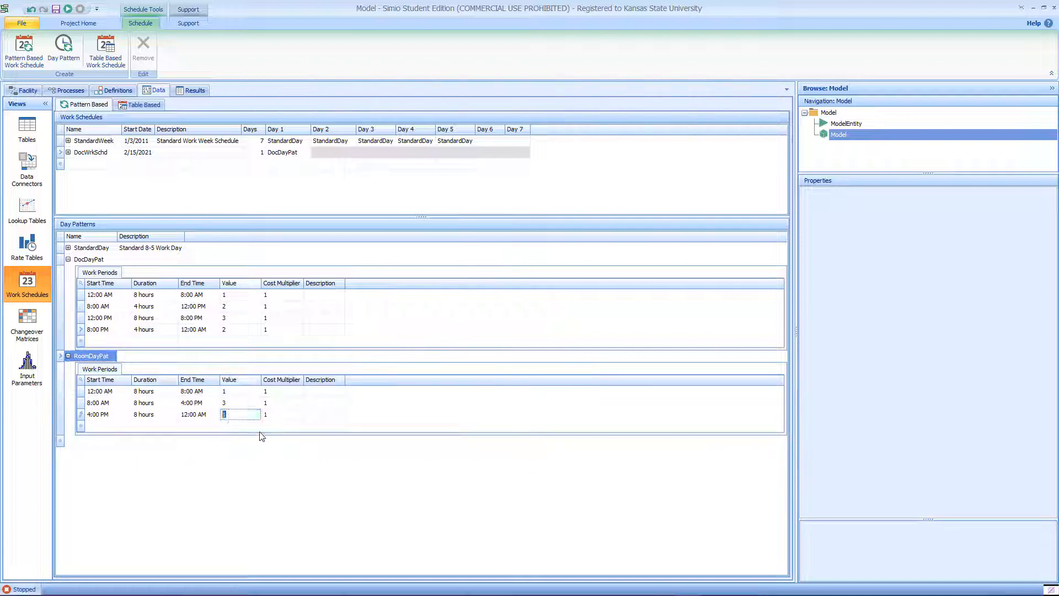
pyautogui.write('2')
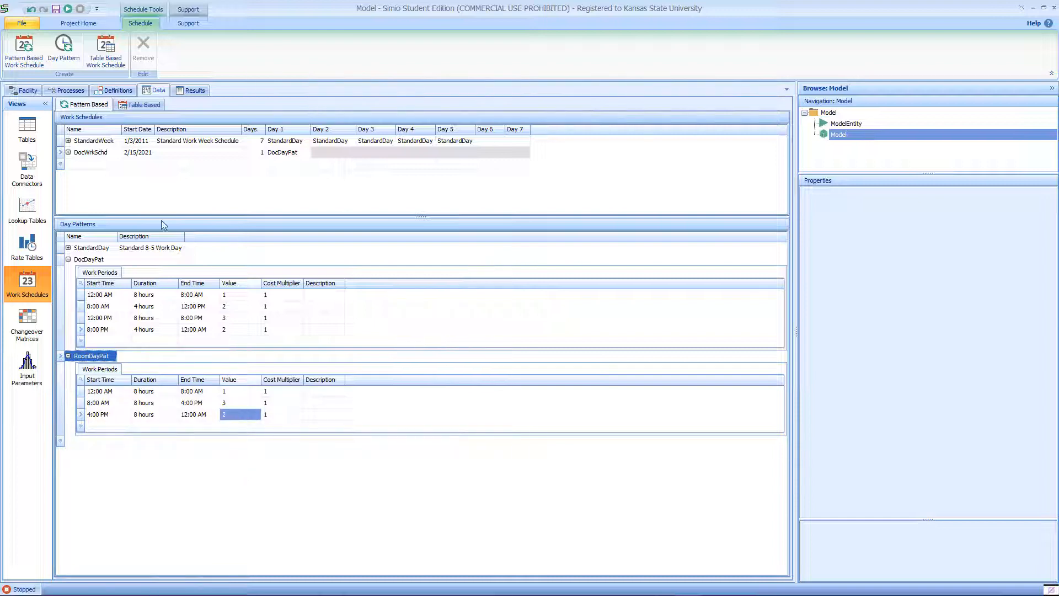
# Create a new pattern-based work schedule named RoomSched
pyautogui.click(107, 165)
pyautogui.click(107, 164)
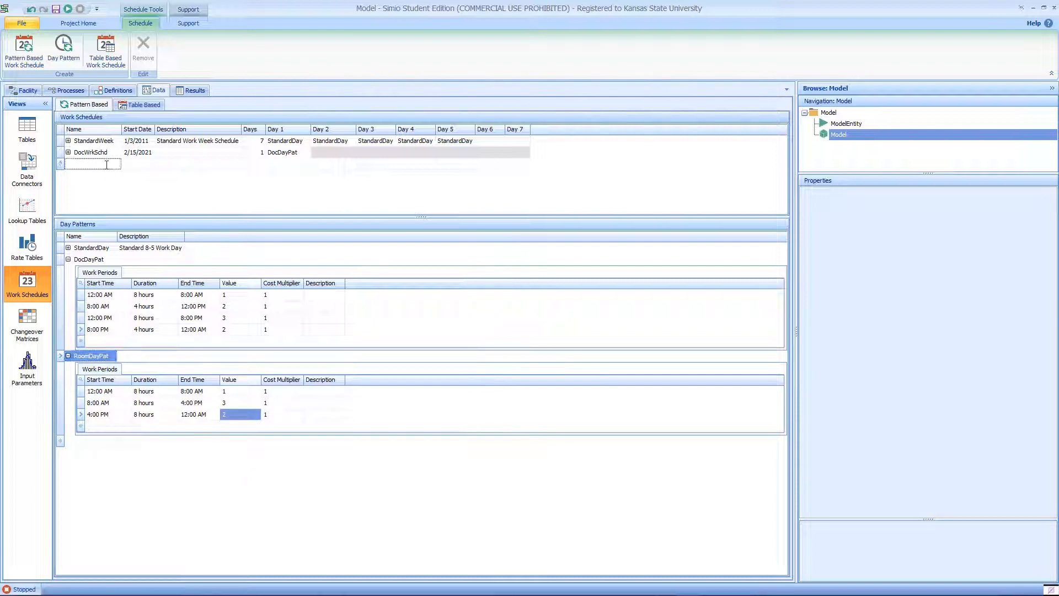
pyautogui.write('Roo')
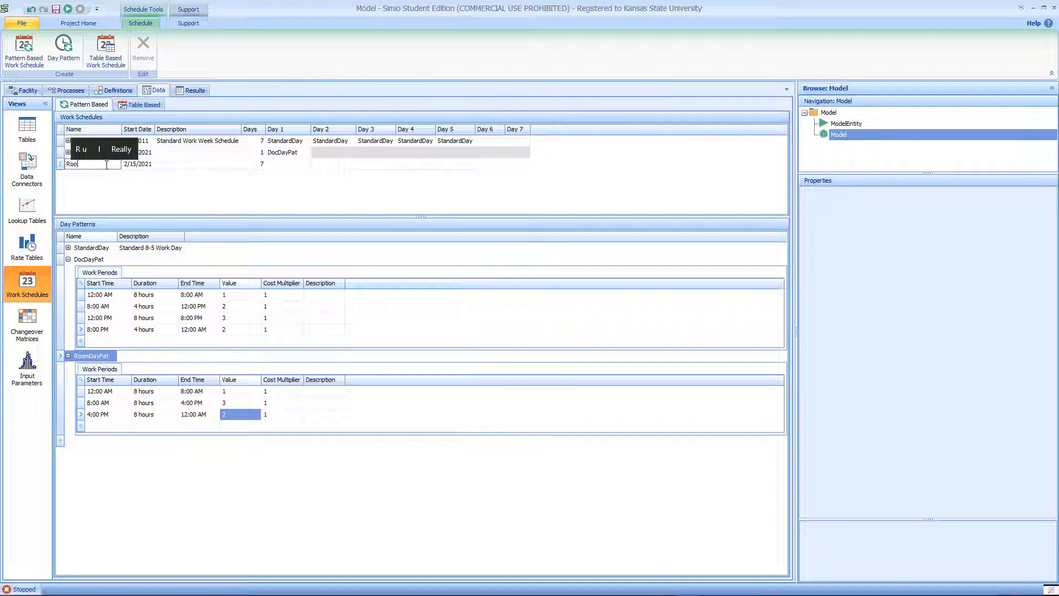
pyautogui.write('mSched')
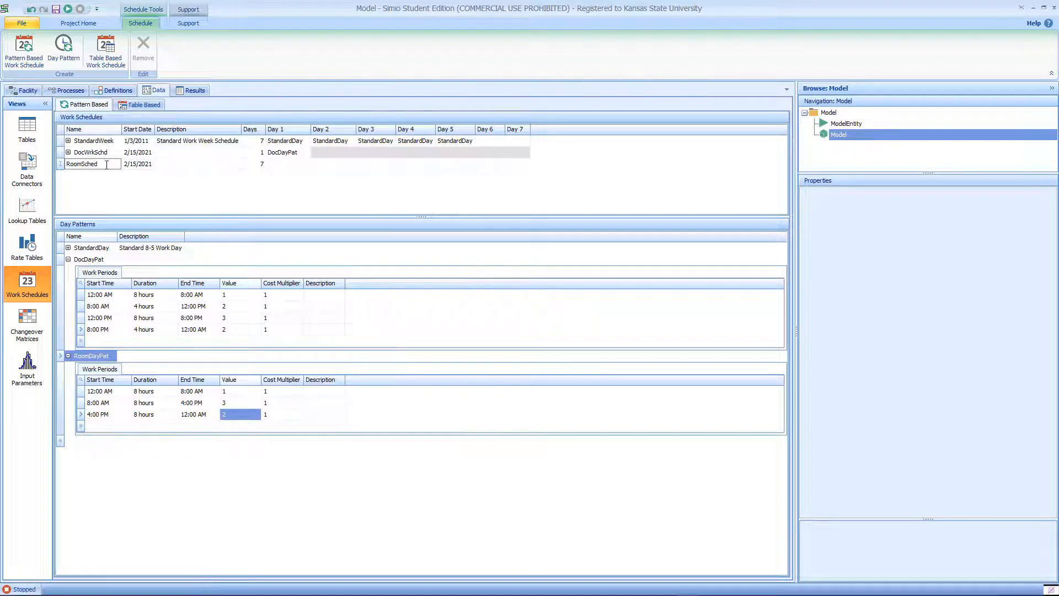
pyautogui.press('Tab')
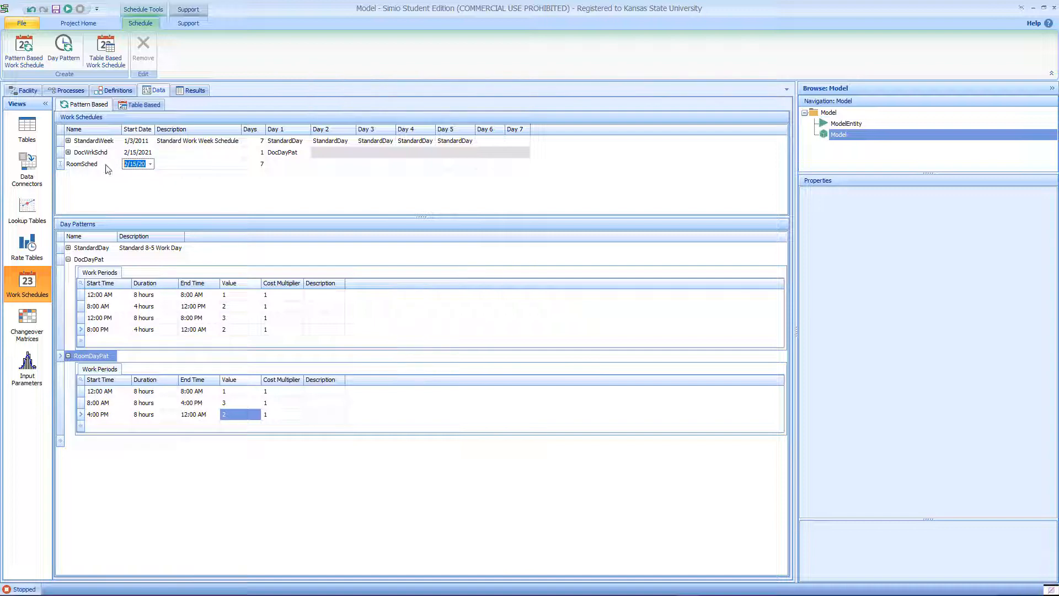
# Set the RoomSched work schedule to 1 day and assign RoomDayPat to Day 1
pyautogui.click(257, 164)
pyautogui.write('1')
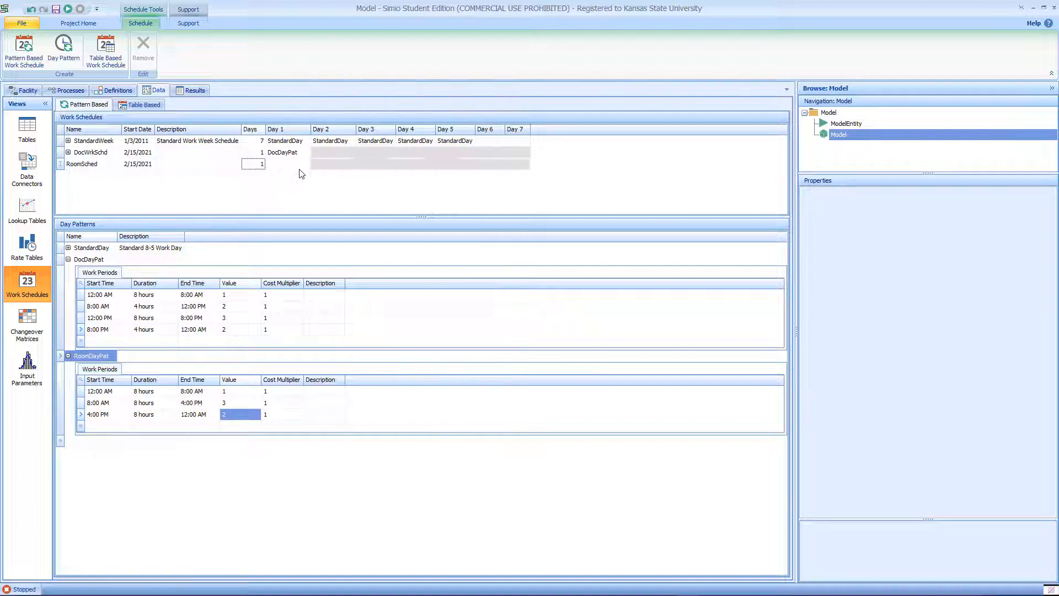
pyautogui.click(300, 165)
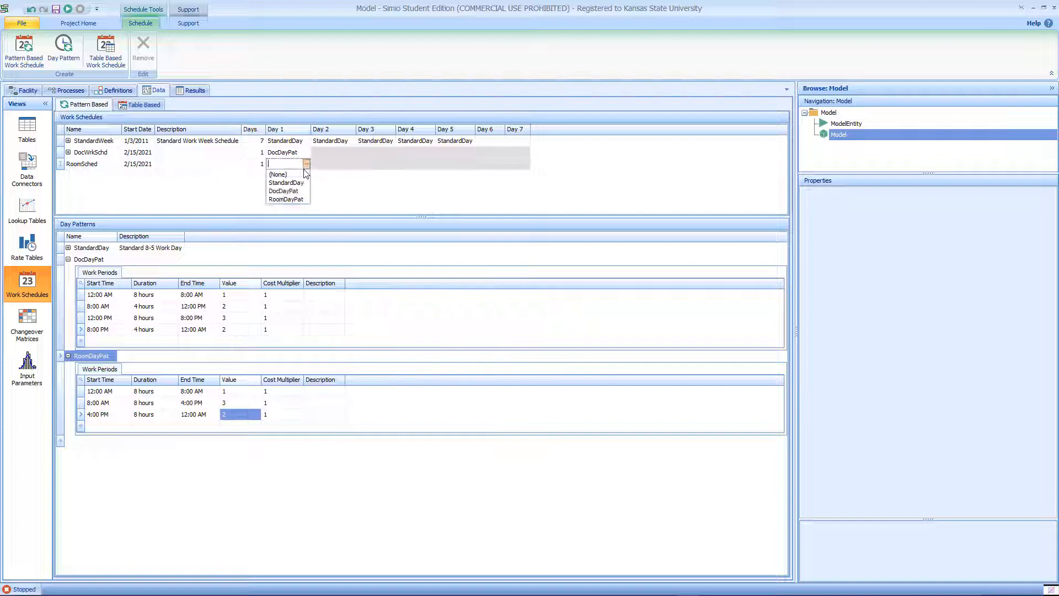
pyautogui.click(296, 199)
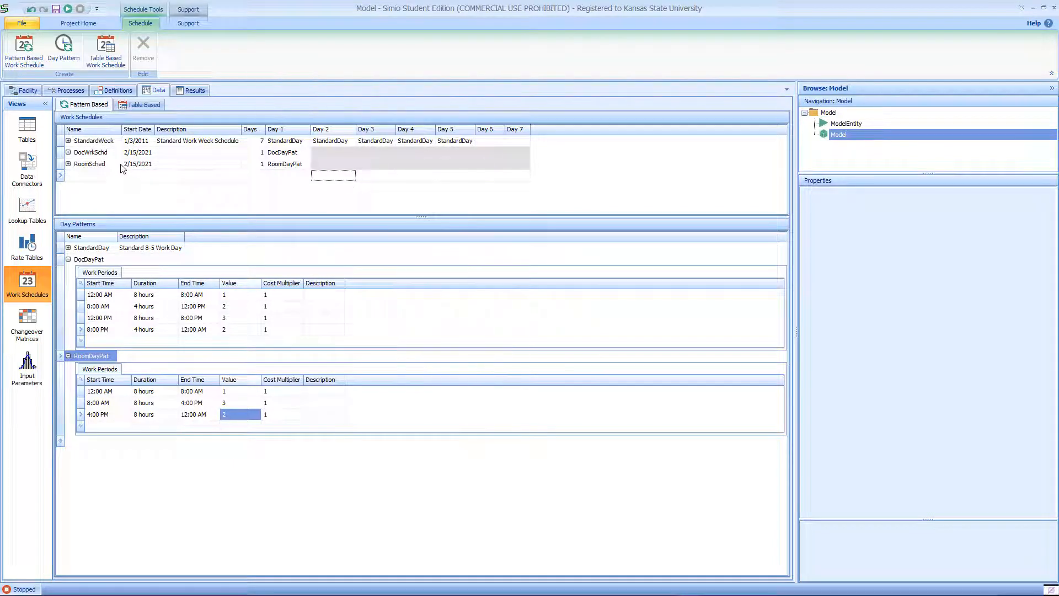
# Set the Doctor resource's capacity type to WorkSchedule with DocWrkSchd as its initial work schedule
pyautogui.click(30, 90)
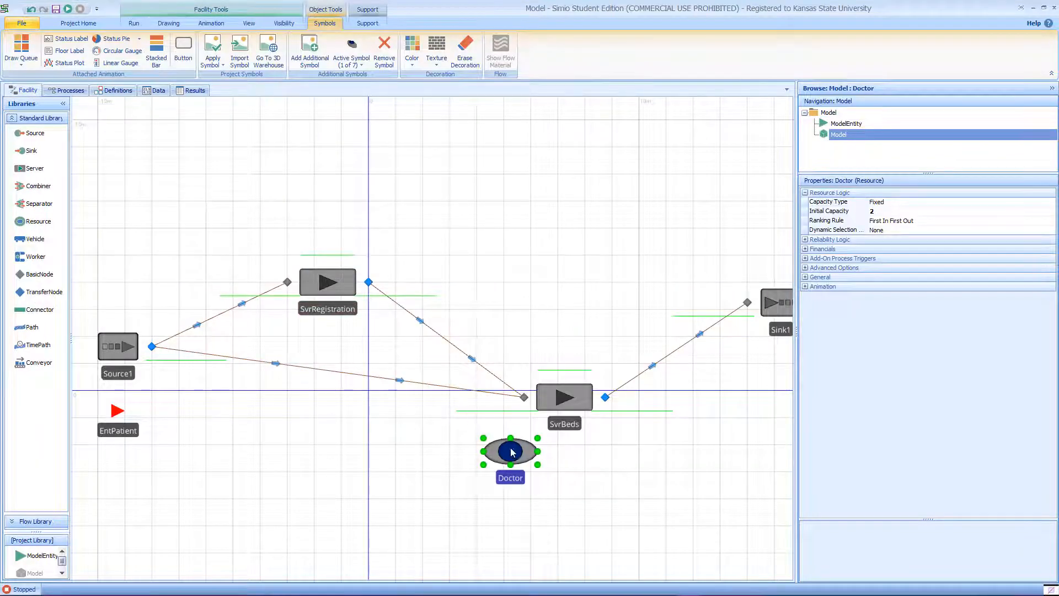
pyautogui.click(571, 469)
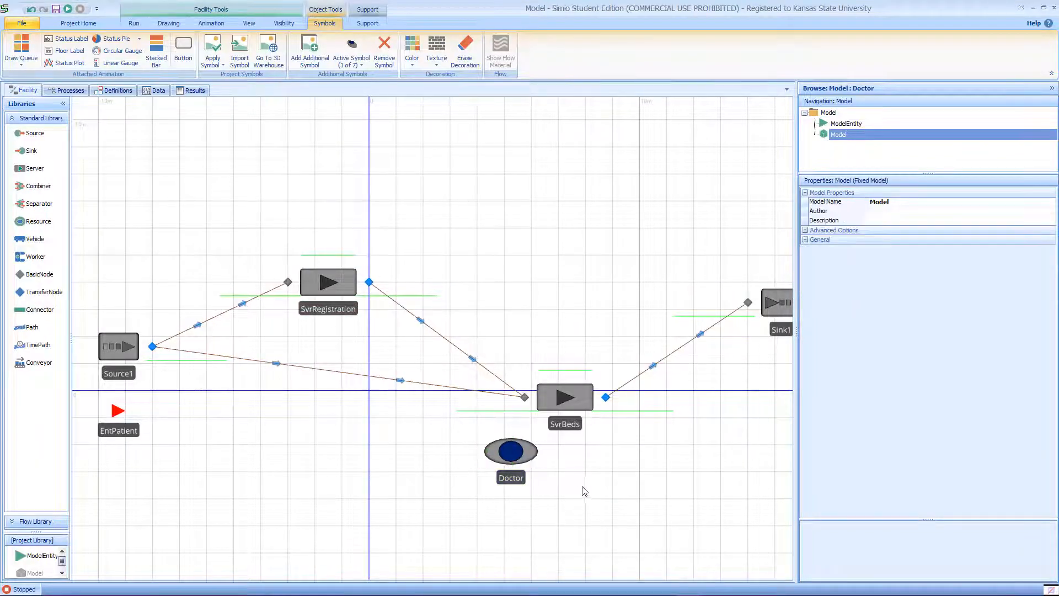
pyautogui.click(524, 462)
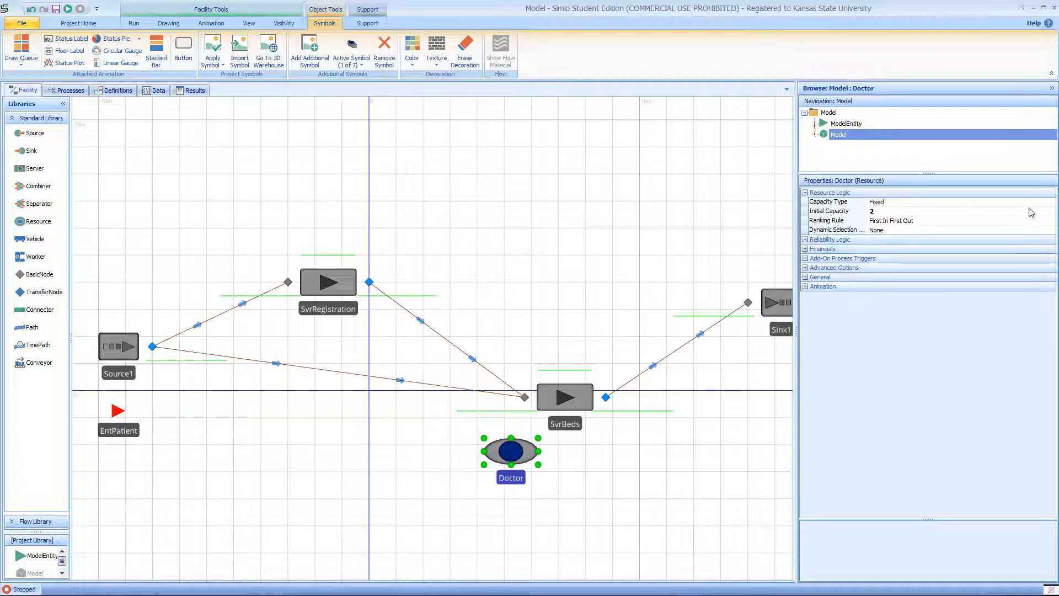
pyautogui.click(1051, 205)
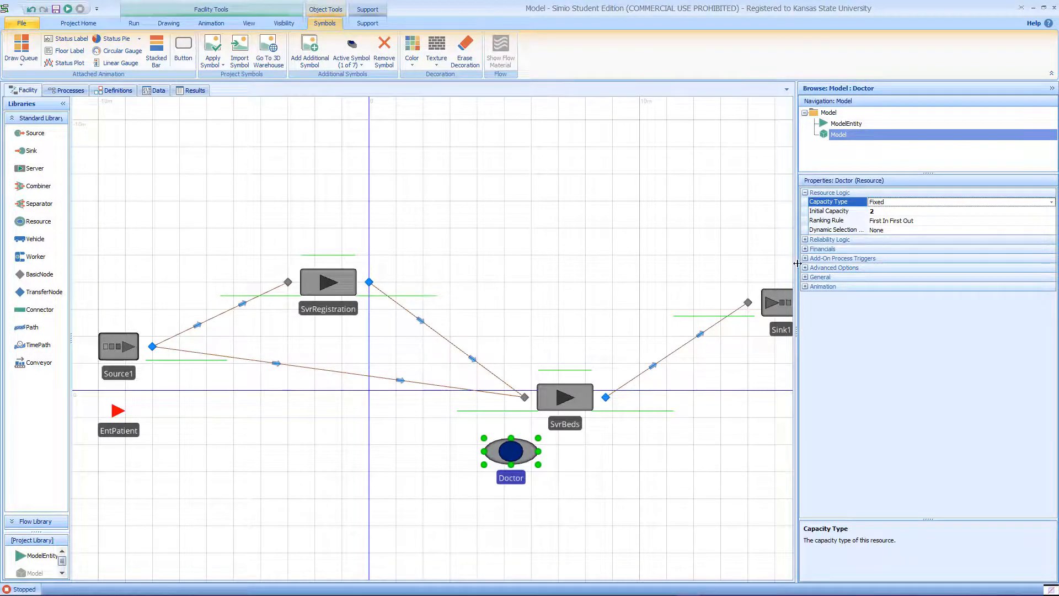
pyautogui.moveTo(798, 258); pyautogui.dragTo(668, 262)
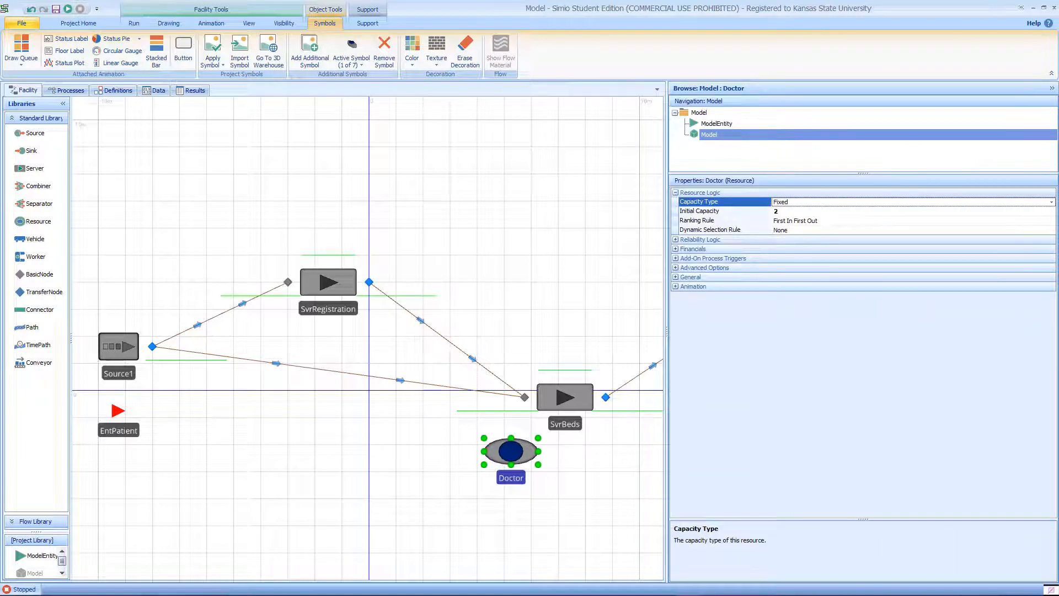
pyautogui.click(1051, 202)
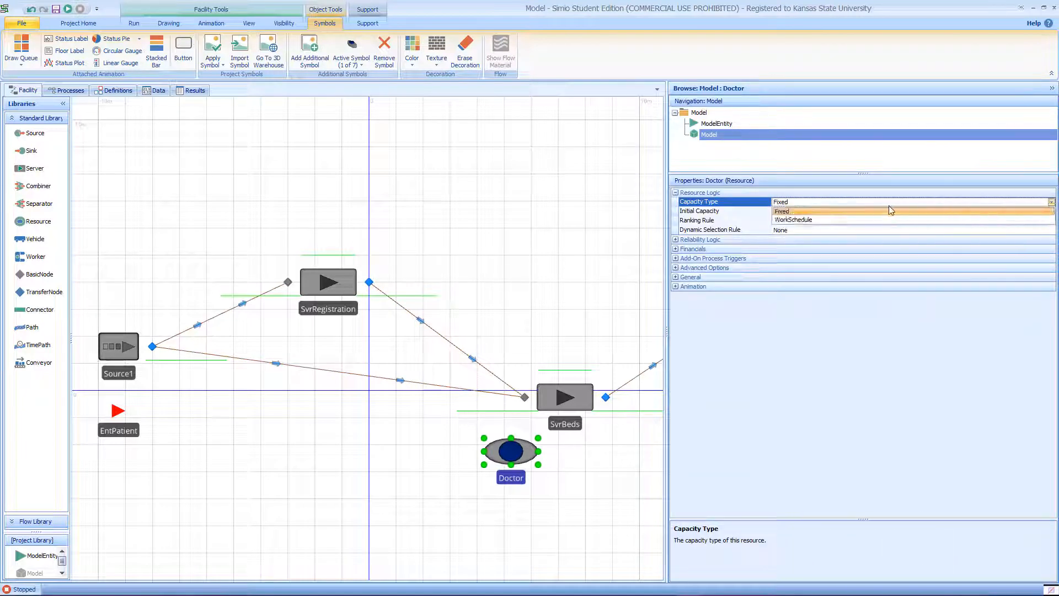
pyautogui.click(848, 219)
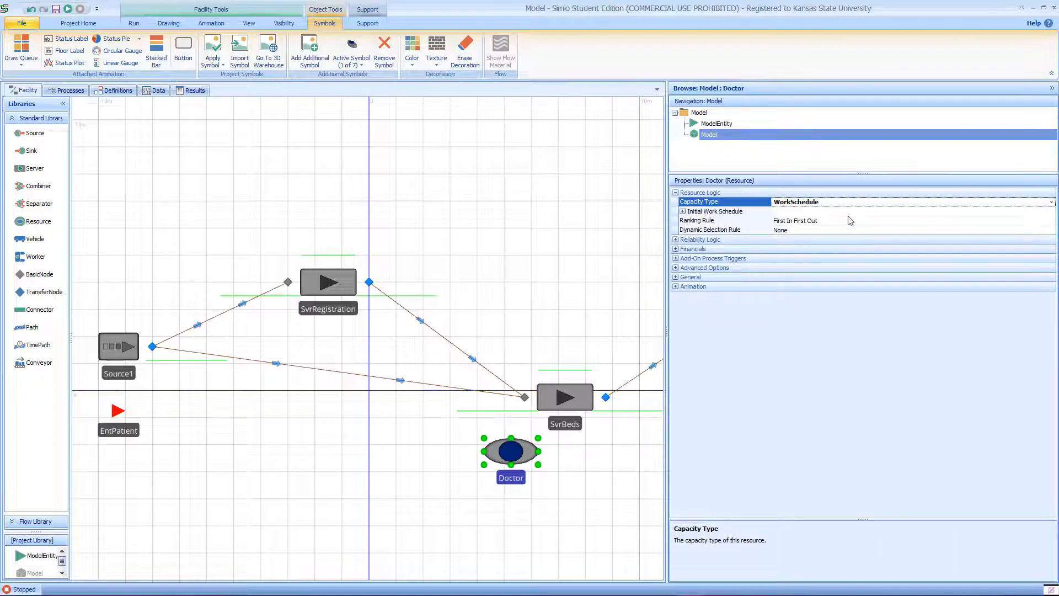
pyautogui.click(1031, 212)
pyautogui.click(1052, 212)
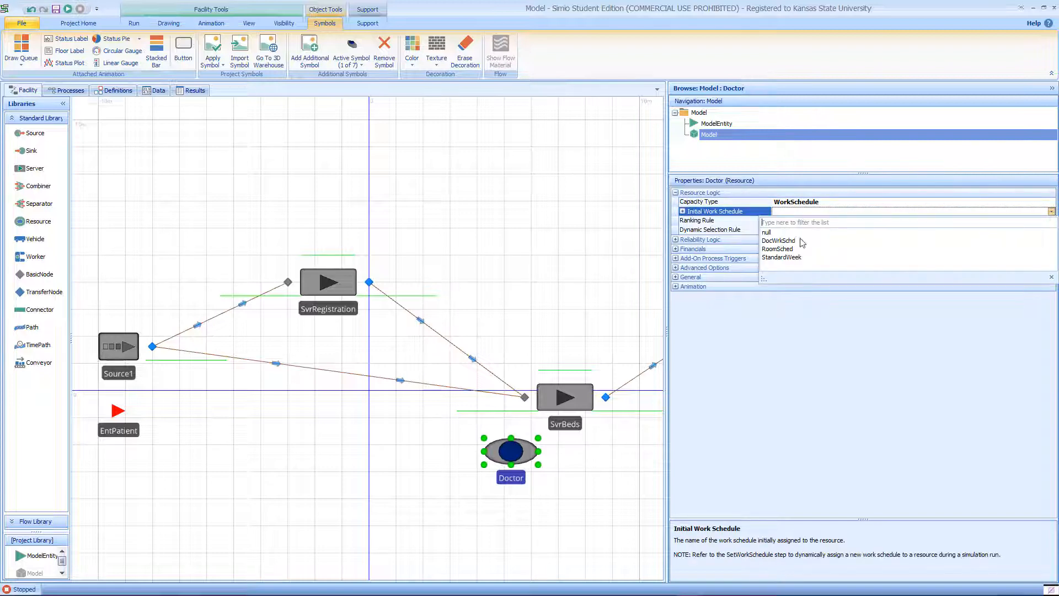
pyautogui.click(779, 241)
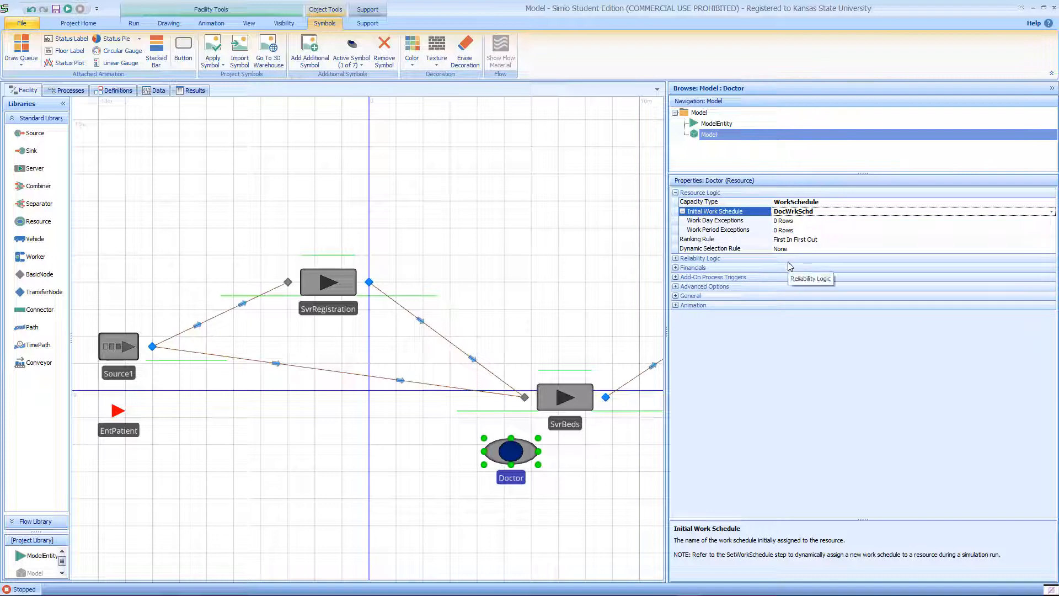
# Set the SvrBeds server's capacity type to WorkSchedule with DocWrkSchd as its initial work schedule
pyautogui.click(571, 393)
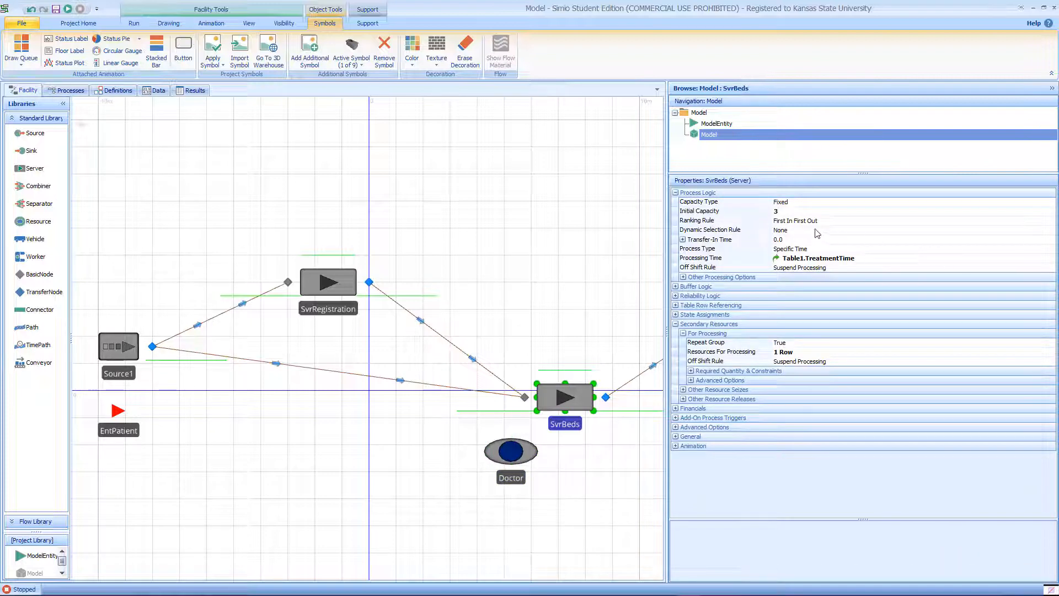
pyautogui.click(1050, 203)
pyautogui.click(1051, 201)
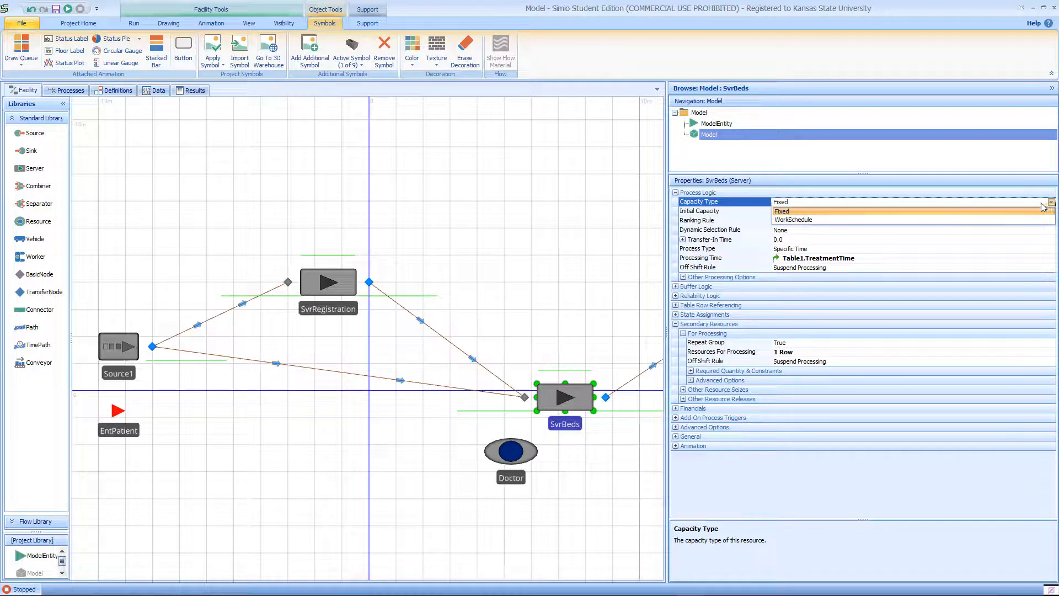
pyautogui.click(901, 219)
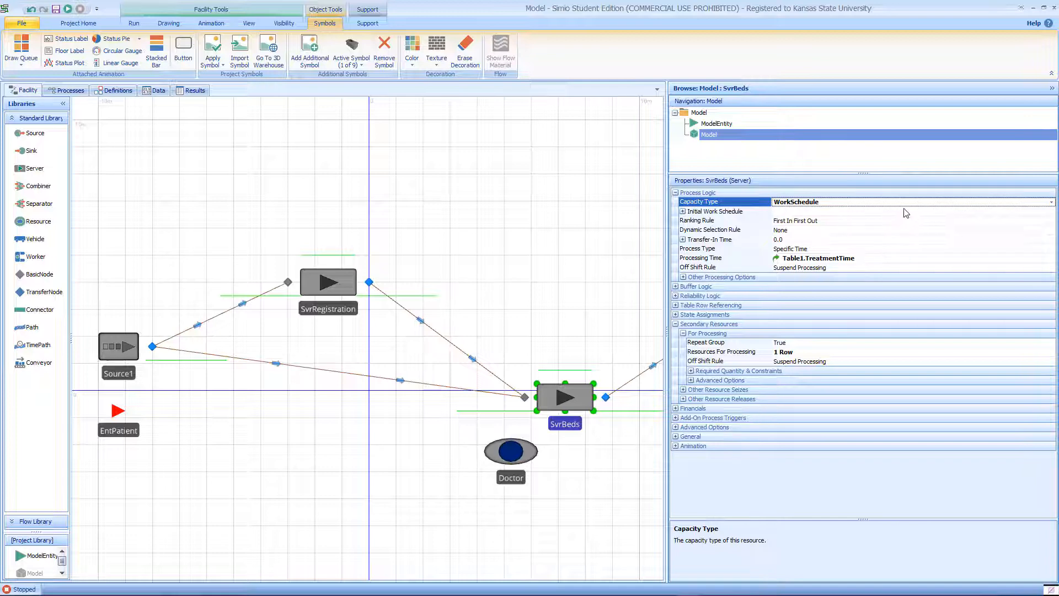
pyautogui.click(906, 211)
pyautogui.click(1051, 211)
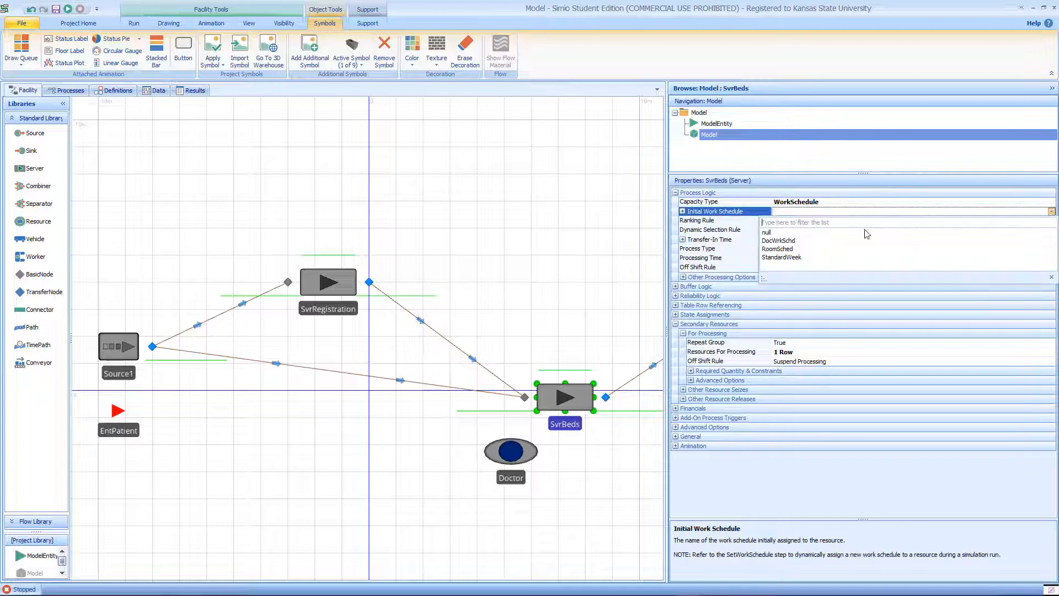
pyautogui.click(806, 241)
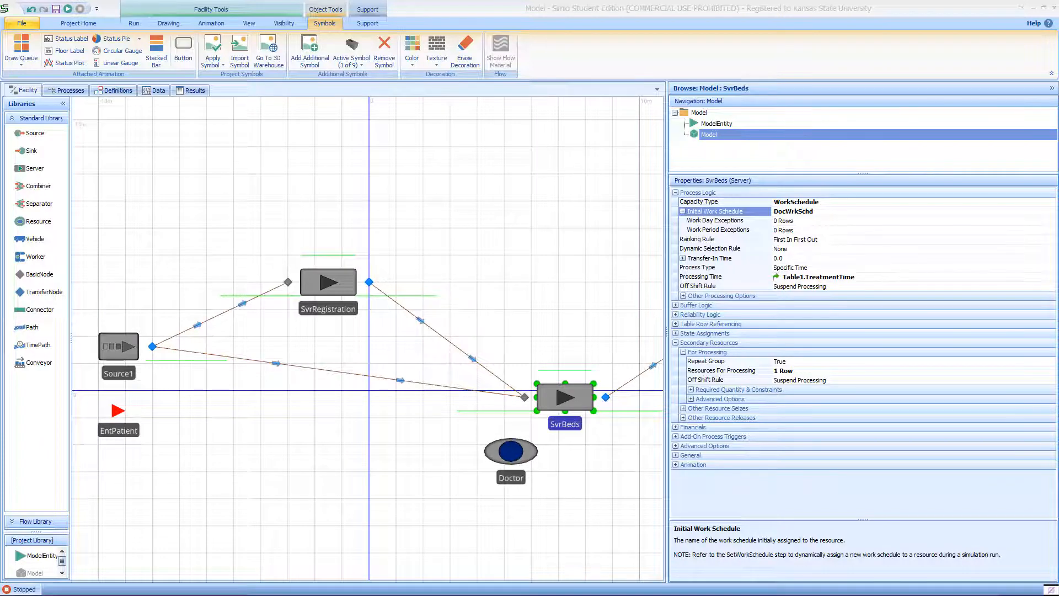
# Switch to S20HW1.pdf in Adobe Acrobat and examine Problem 8's staffing schedules, replication settings and confidence interval requirements
pyautogui.hotkey('alt', 'Tab')
pyautogui.scroll(-8, 850, 374)
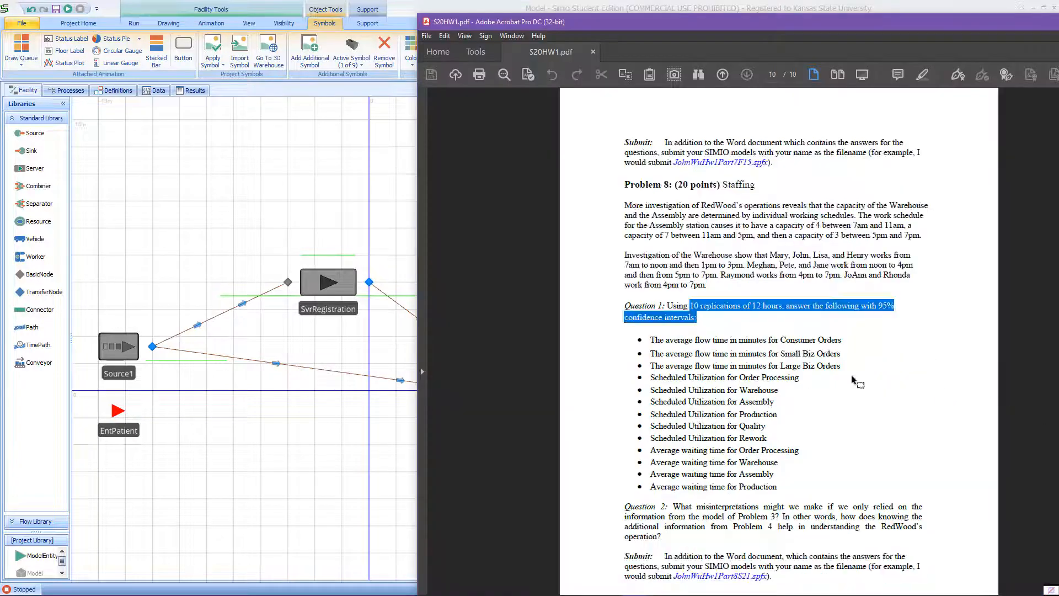
pyautogui.click(773, 249)
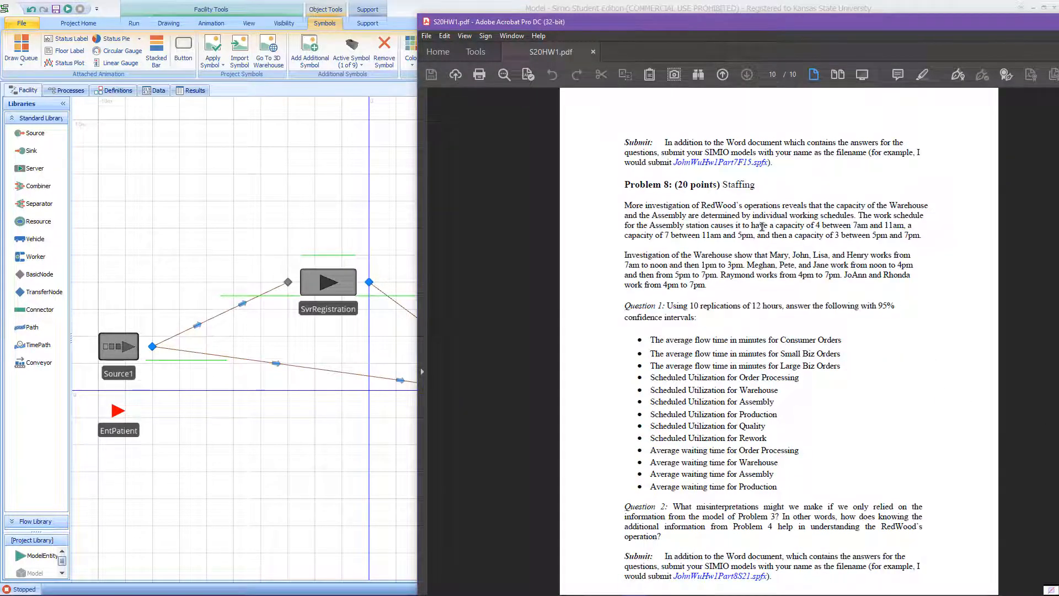
pyautogui.moveTo(761, 181); pyautogui.dragTo(720, 176)
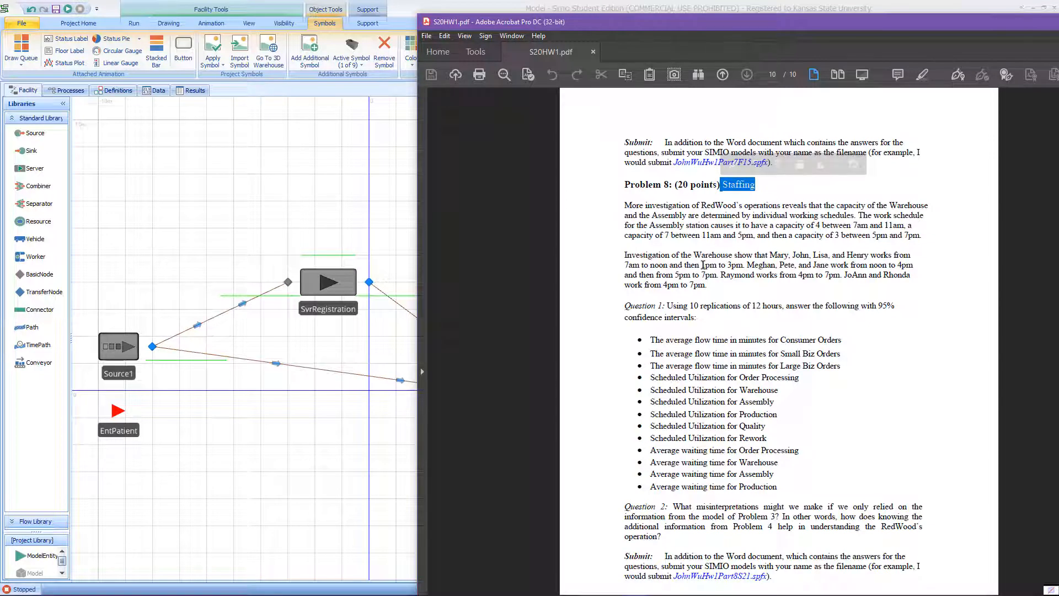
pyautogui.moveTo(711, 225); pyautogui.dragTo(894, 236)
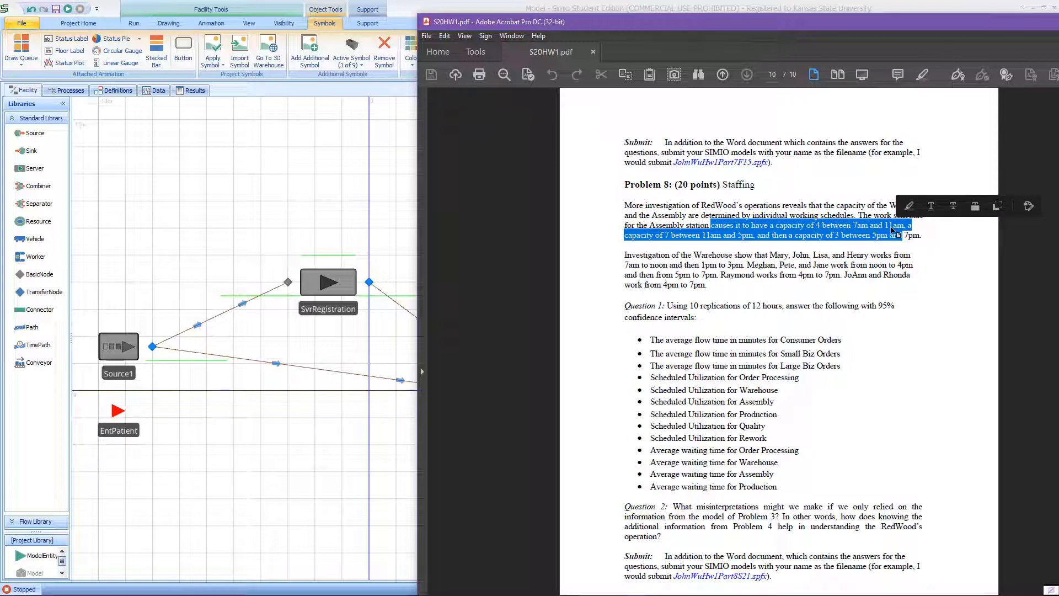
pyautogui.click(716, 306)
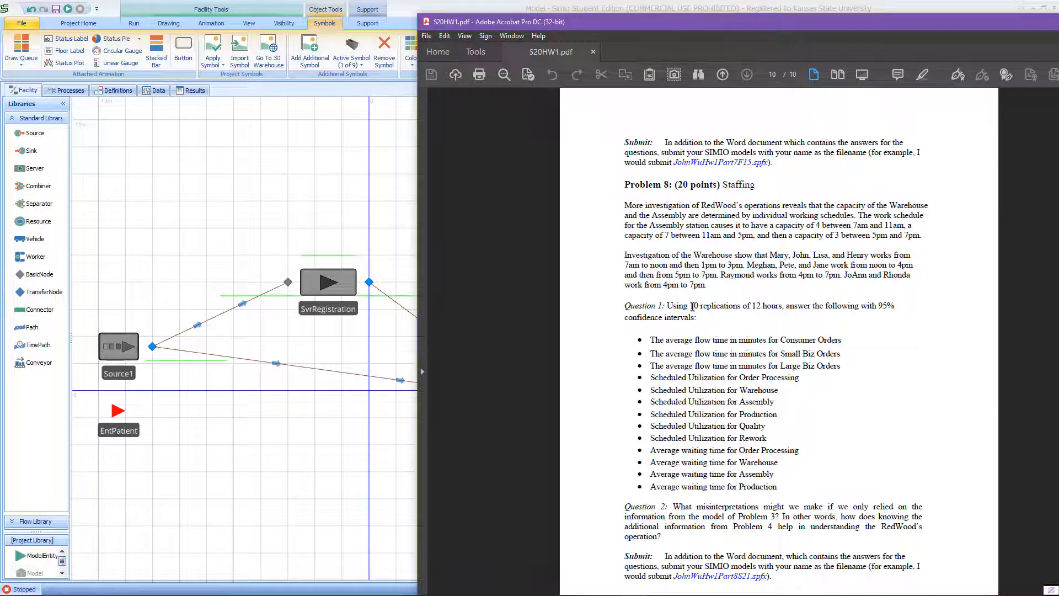
pyautogui.moveTo(690, 306); pyautogui.dragTo(771, 311)
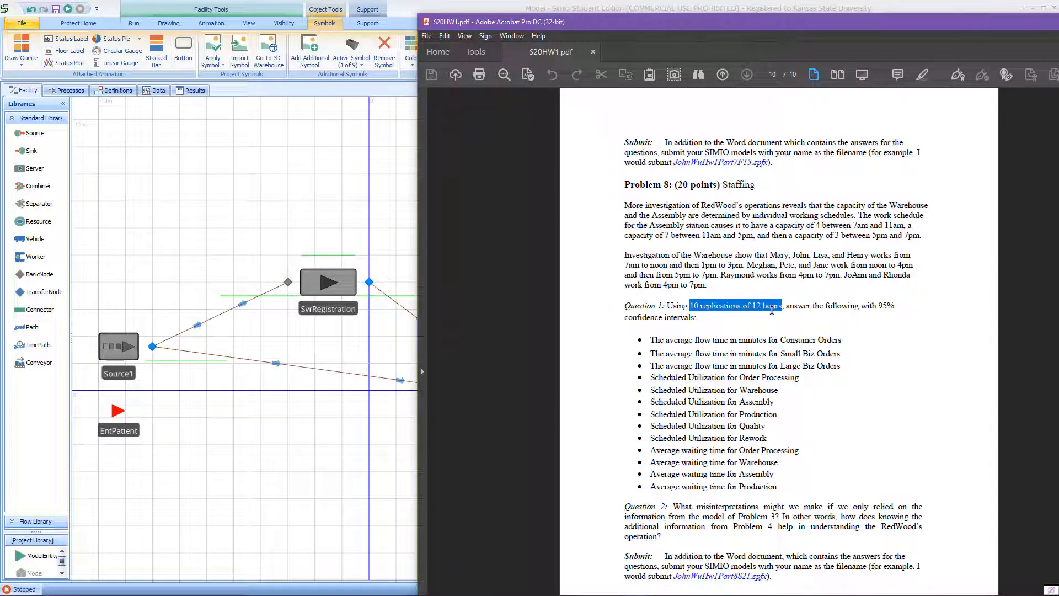
pyautogui.click(851, 307)
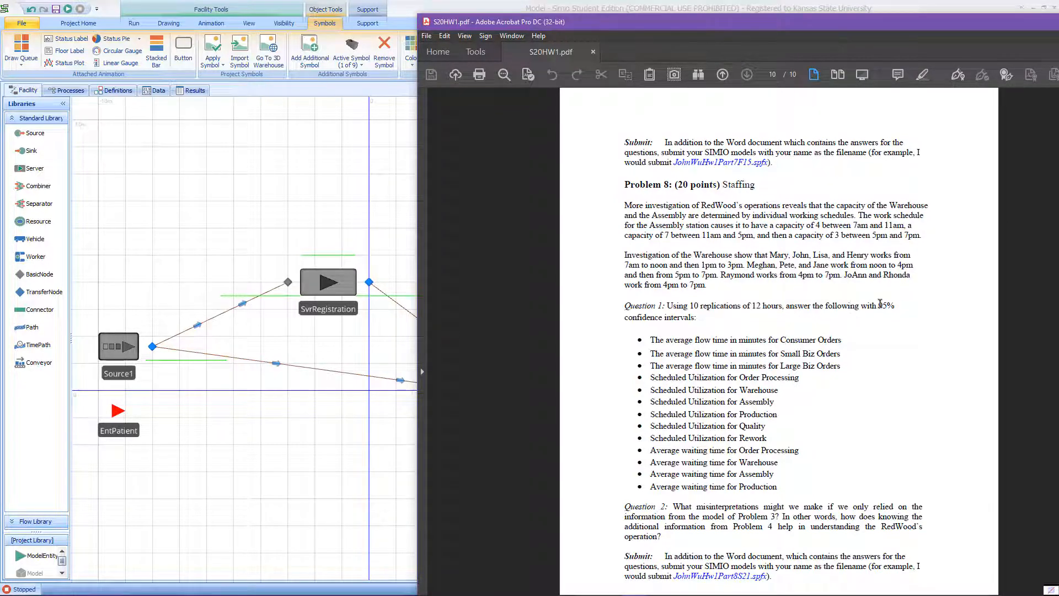
pyautogui.moveTo(880, 303); pyautogui.dragTo(695, 319)
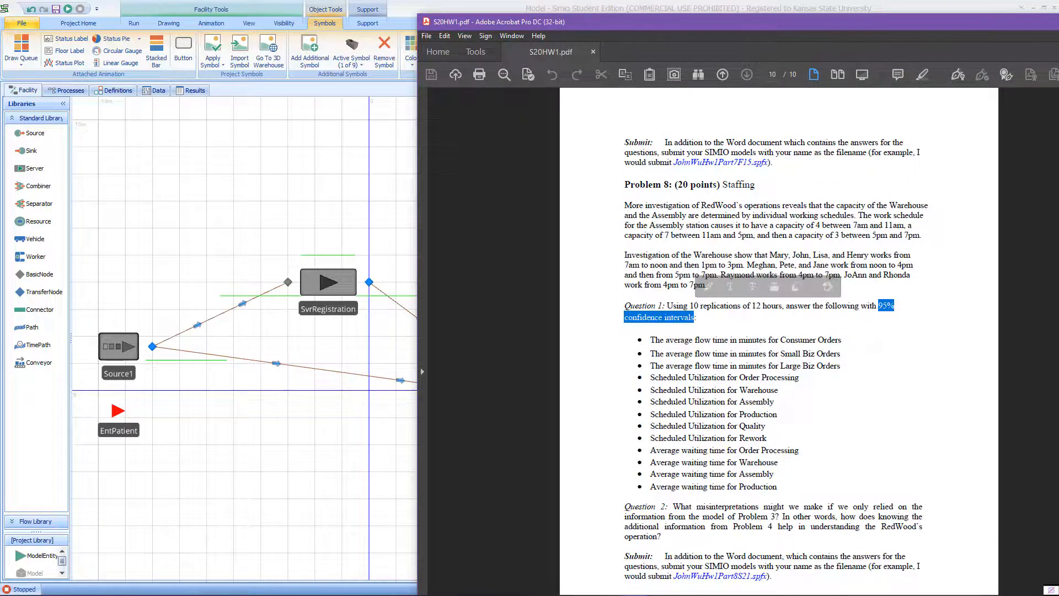
# Go back to Problem 6 in the homework PDF and switch to the HW1Spring2021Problem6 model in Simio
pyautogui.scroll(2, 648, 347)
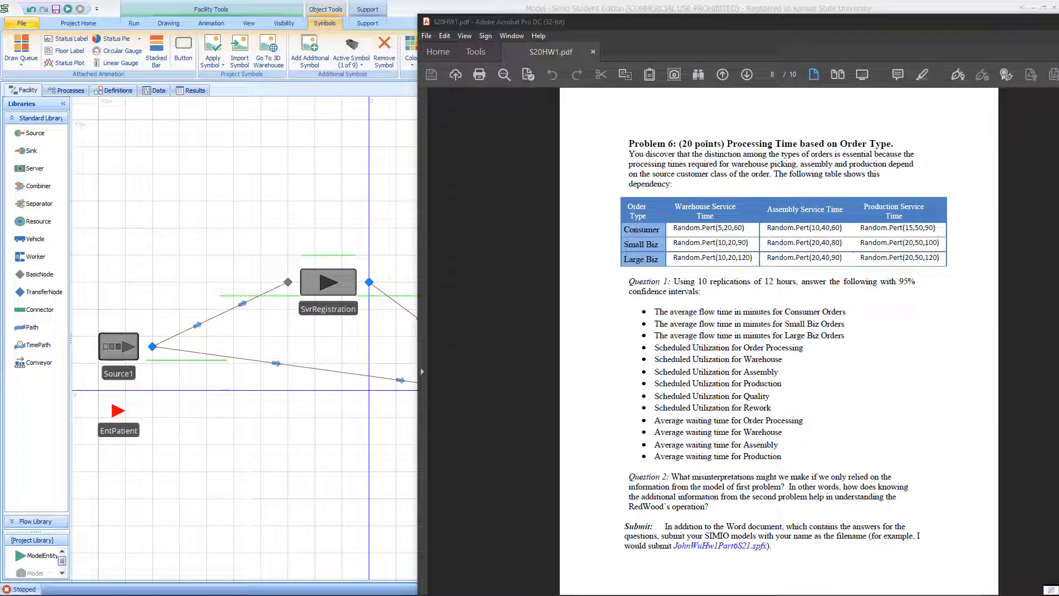
pyautogui.moveTo(1058, 97); pyautogui.dragTo(466, 16)
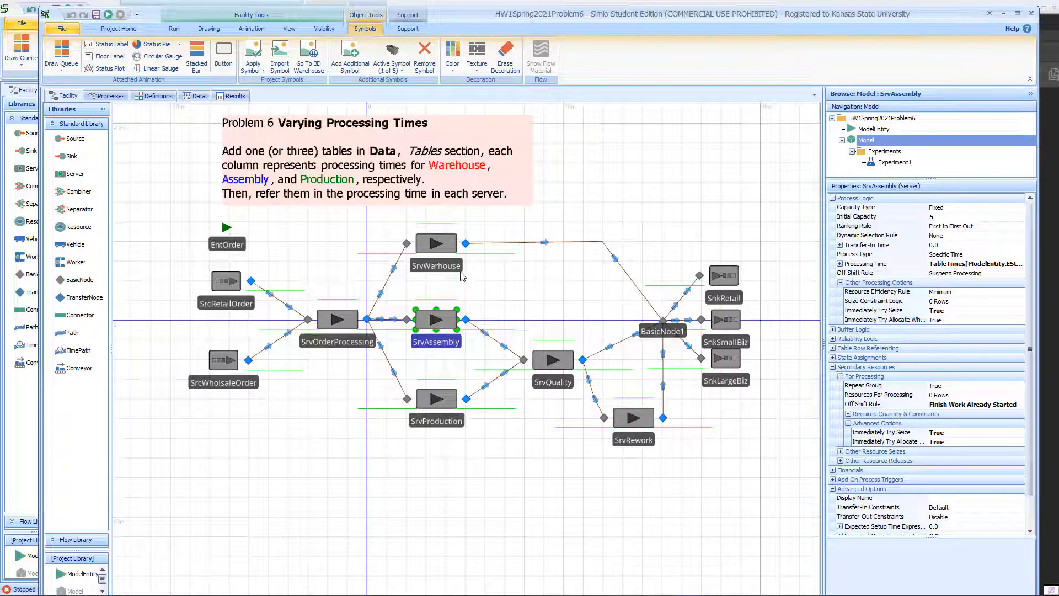
# Inspect the SrvWarhouse, SrvAssembly and SrvProduction servers and both order sources, and consult Problem 6's service time table in the homework PDF
pyautogui.click(443, 246)
pyautogui.click(441, 320)
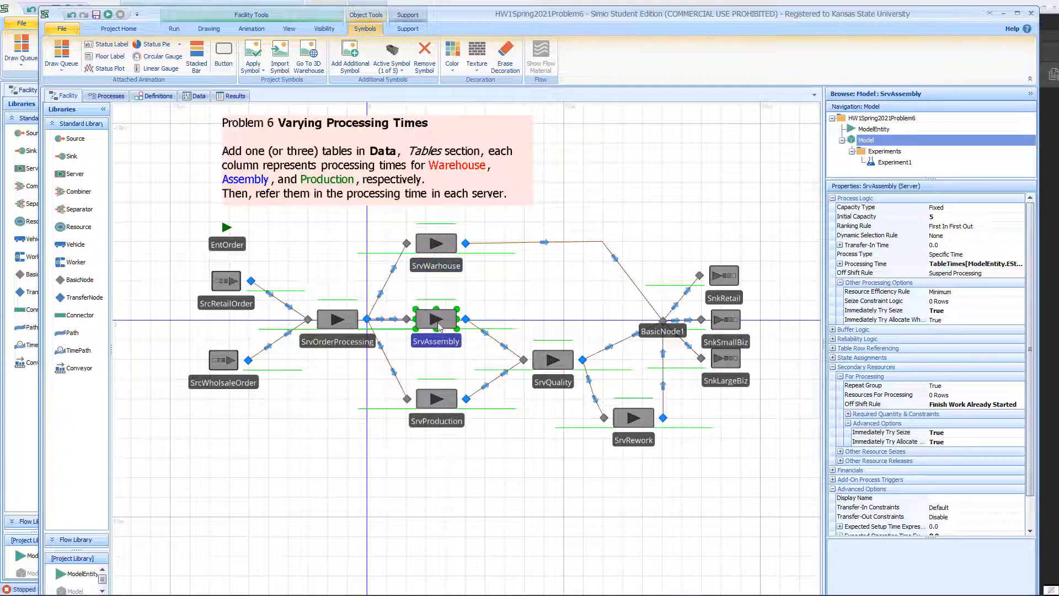
pyautogui.click(443, 407)
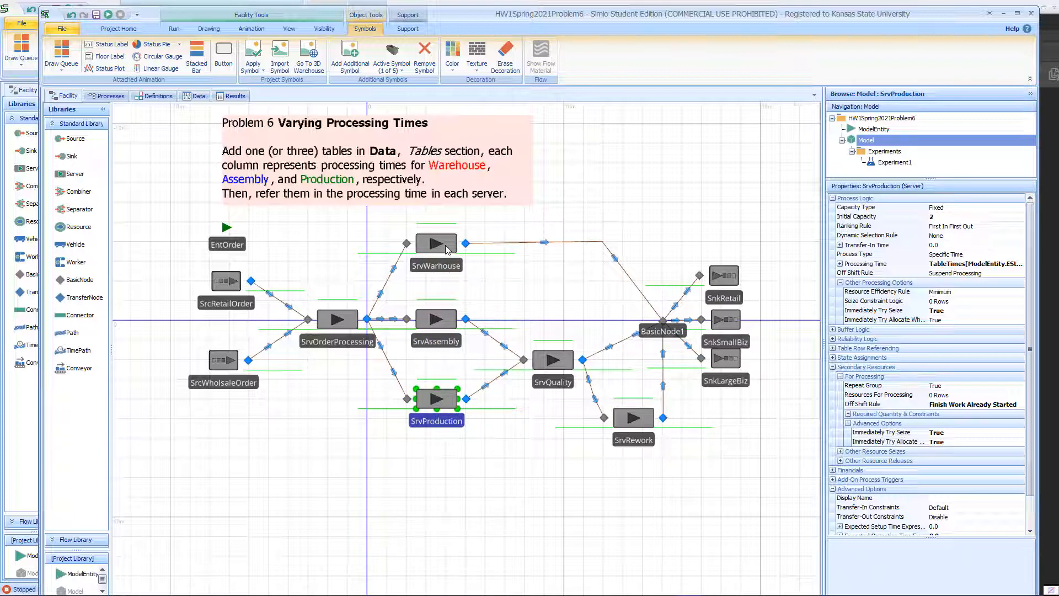
pyautogui.click(435, 312)
pyautogui.click(442, 404)
pyautogui.click(223, 288)
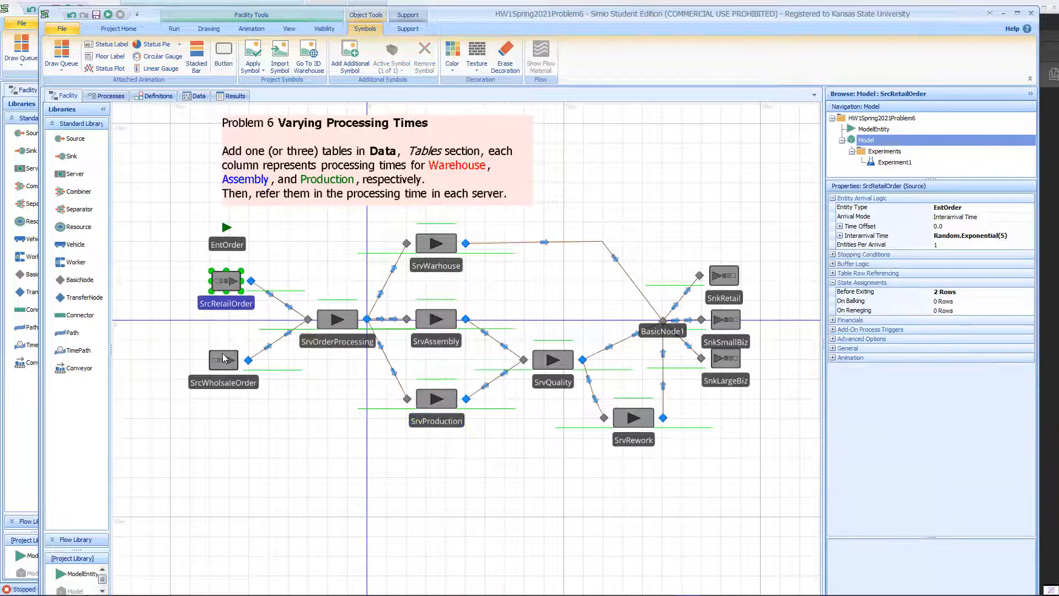
pyautogui.click(225, 358)
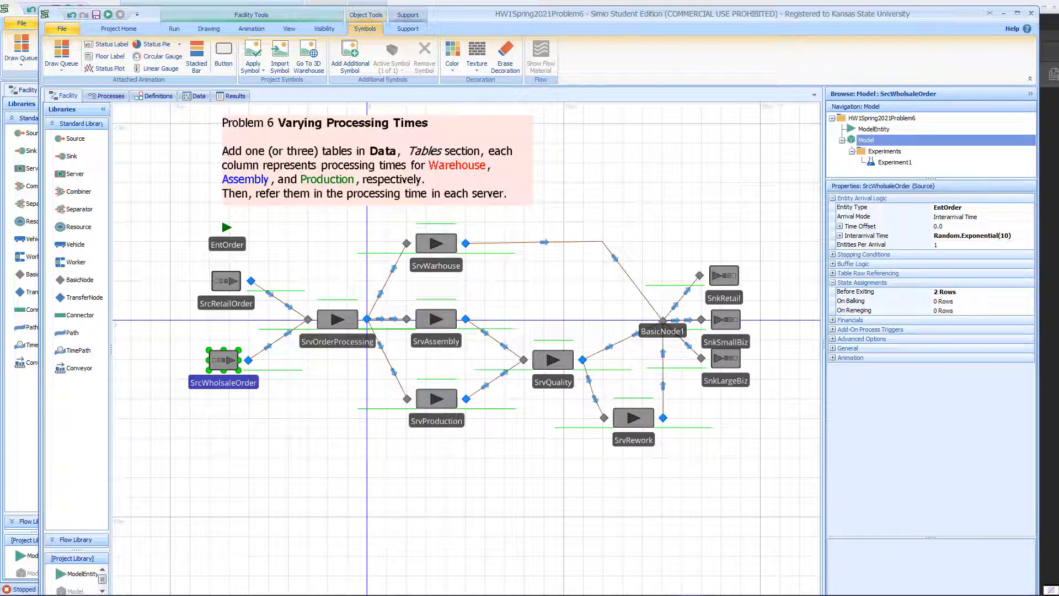
pyautogui.hotkey('alt', 'Tab')
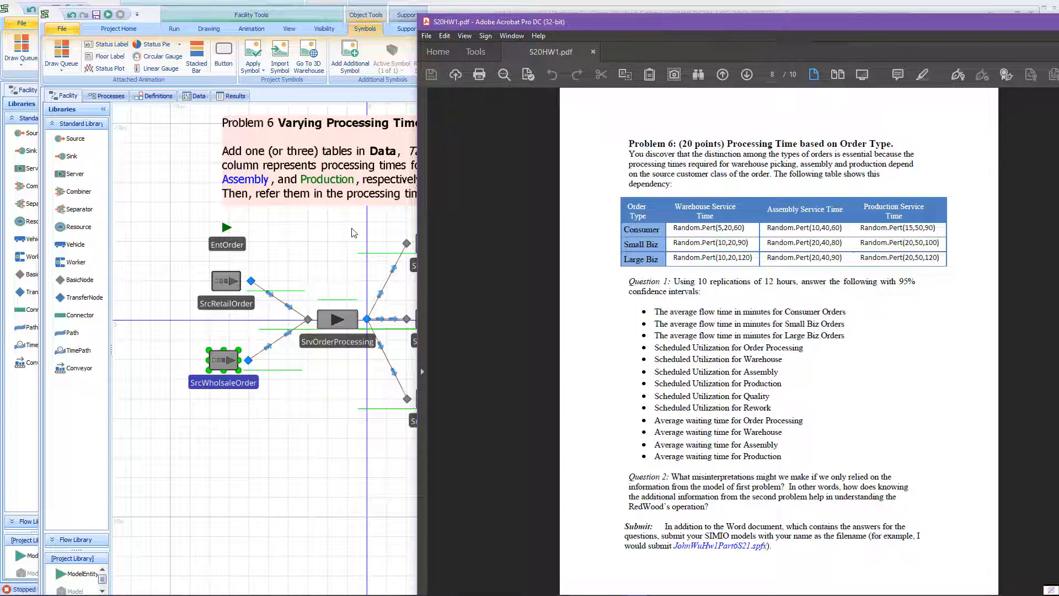
# Return to the Problem 6 model in Simio and examine the warehouse, assembly and production service time columns of TableTimes
pyautogui.click(197, 116)
pyautogui.click(197, 96)
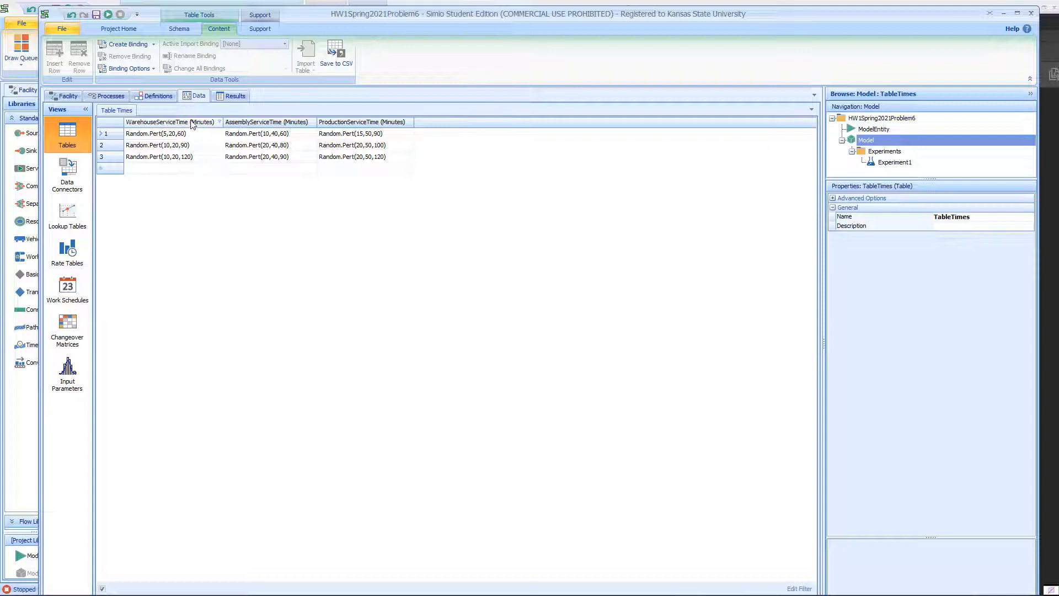
pyautogui.click(191, 122)
pyautogui.click(262, 122)
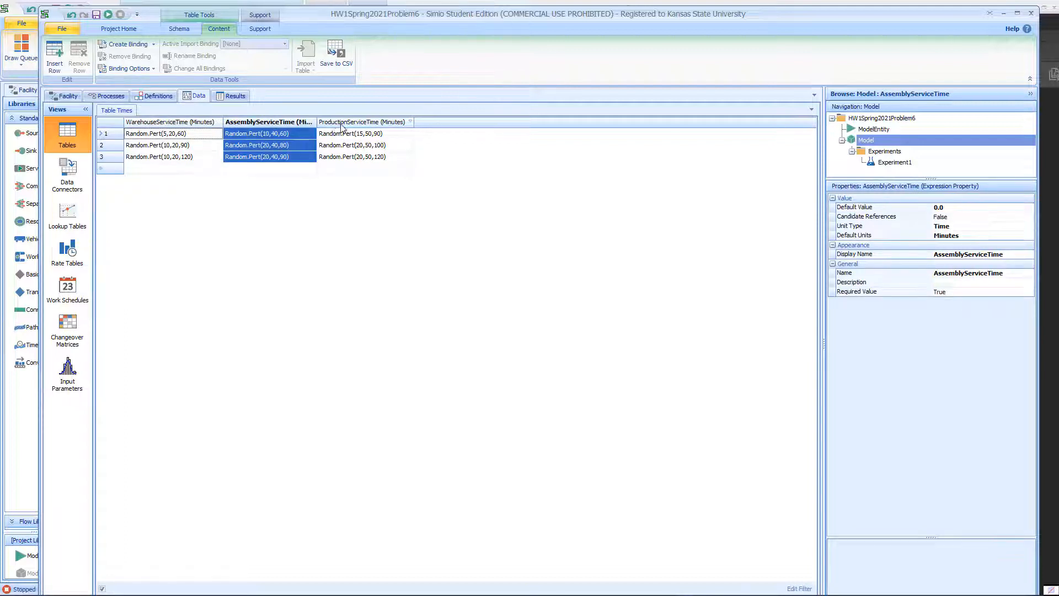
pyautogui.click(342, 123)
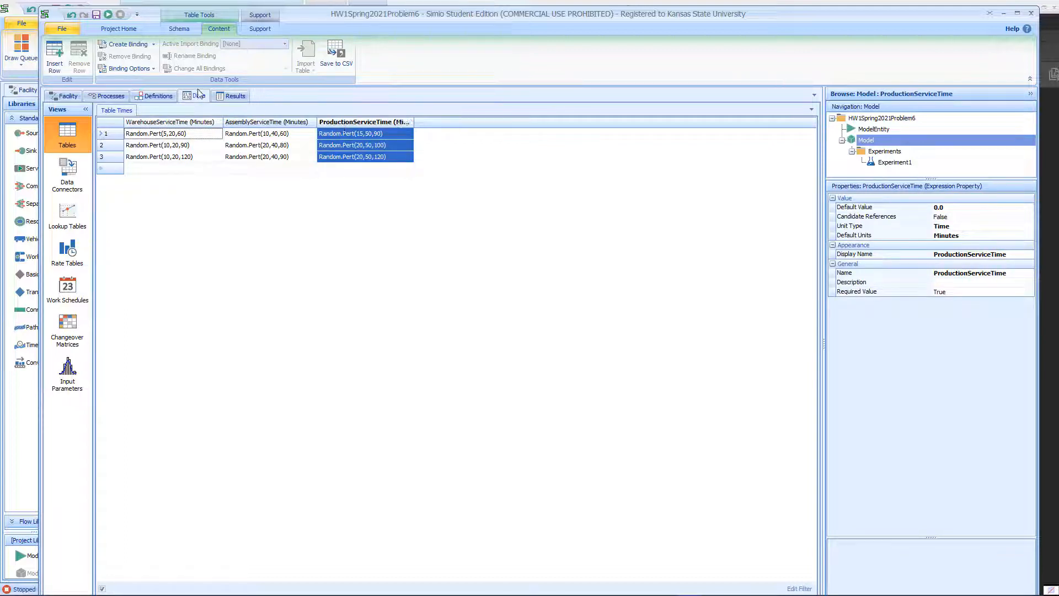
# Review the property types available for new table columns and check the name and time unit settings of the TableTimes columns
pyautogui.click(177, 122)
pyautogui.click(179, 28)
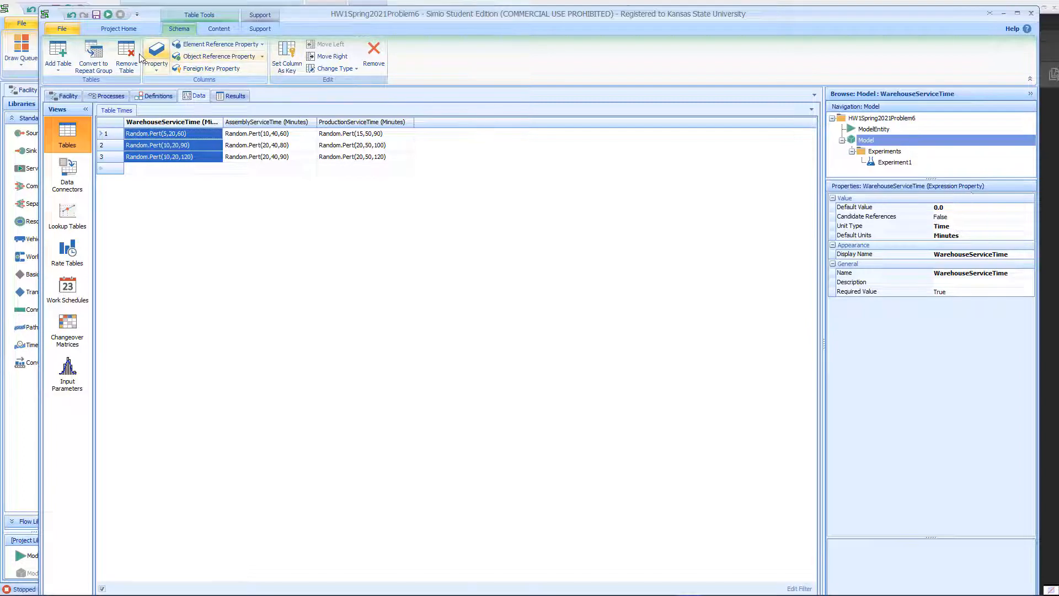
pyautogui.click(156, 59)
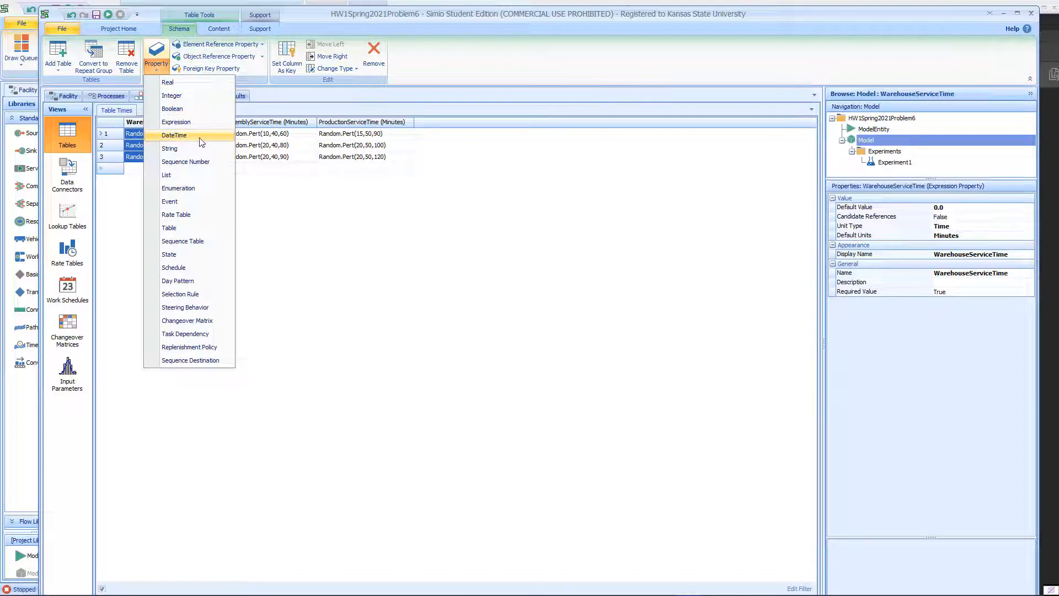
pyautogui.click(385, 229)
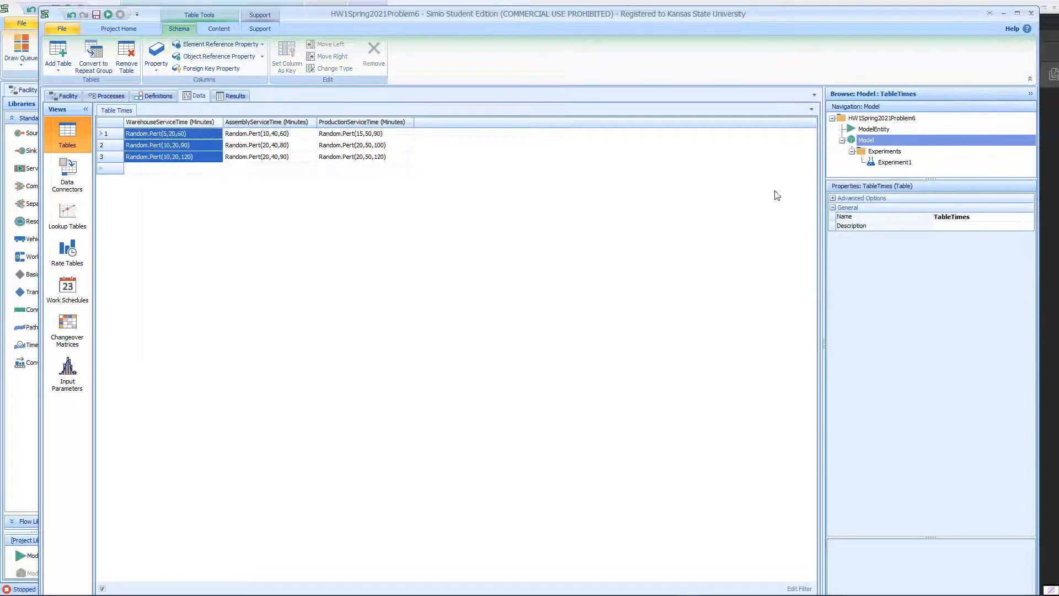
pyautogui.click(184, 122)
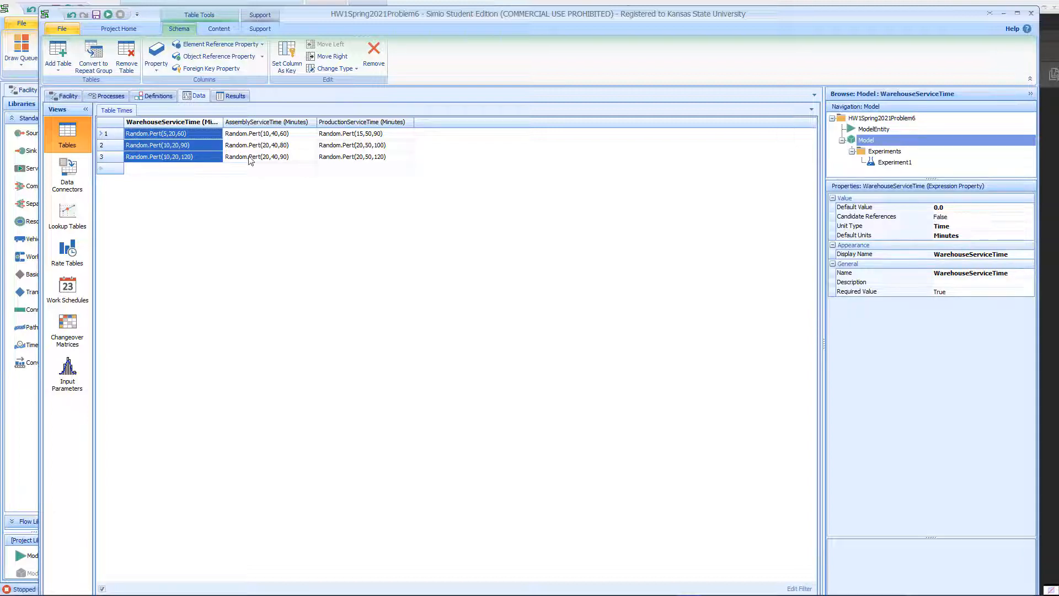
pyautogui.click(227, 186)
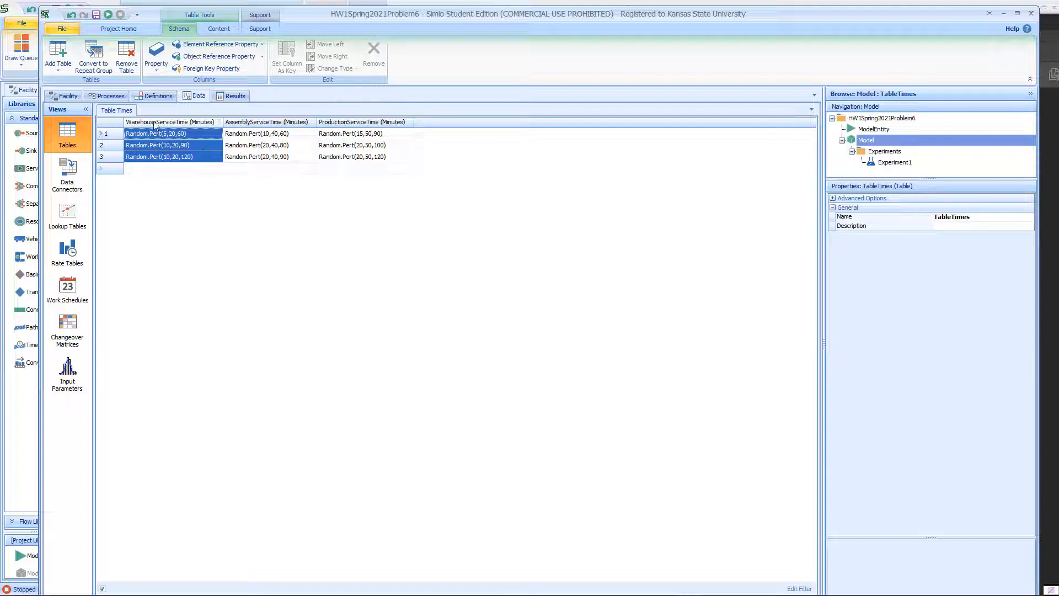
pyautogui.click(261, 127)
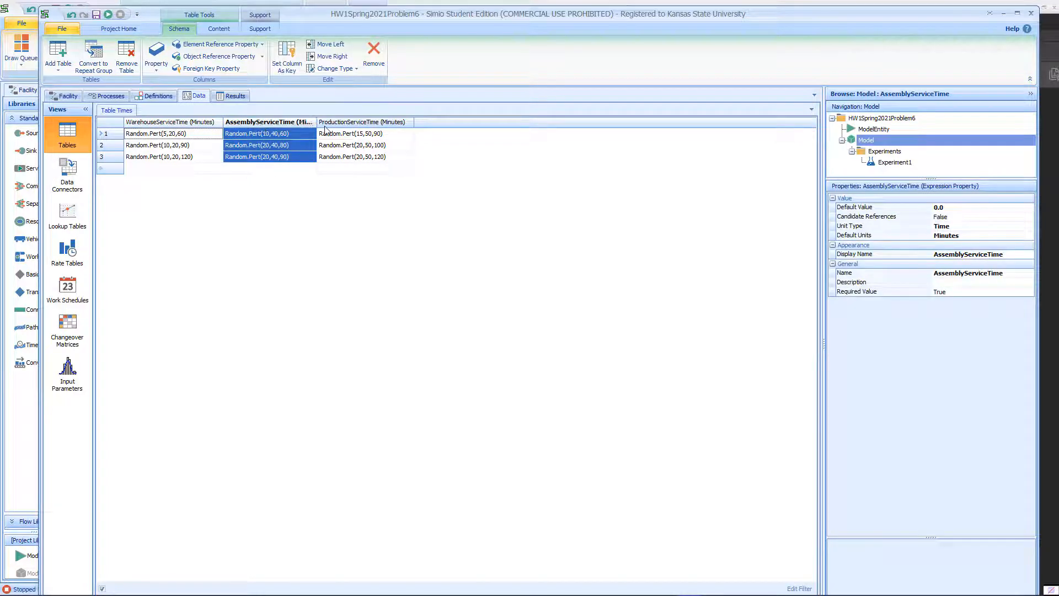
pyautogui.click(327, 125)
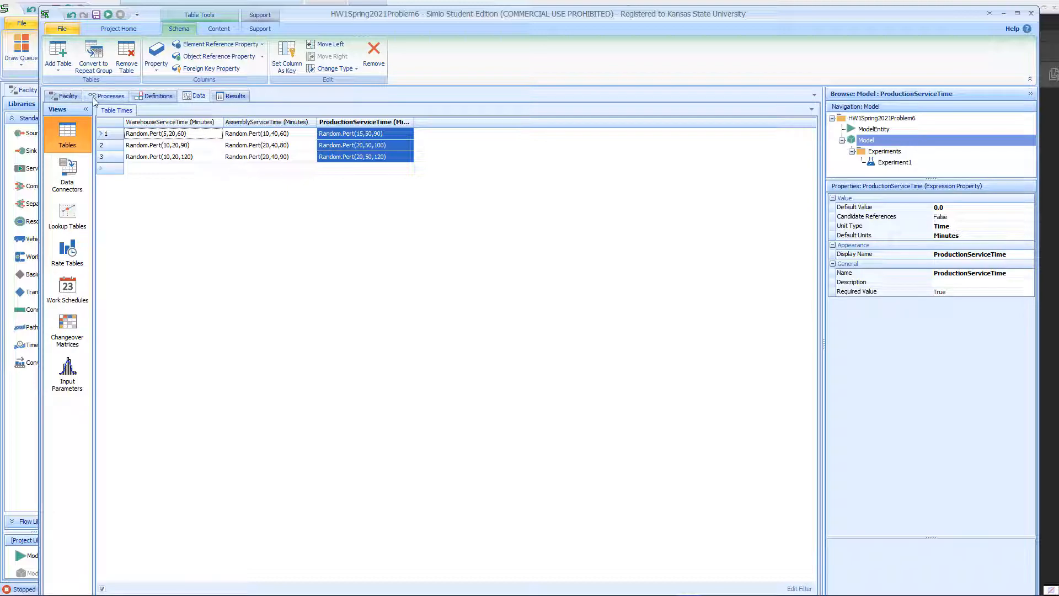
# Examine SrvWarhouse's full Processing Time expression in the facility model and compare it with the TableTimes data
pyautogui.click(65, 96)
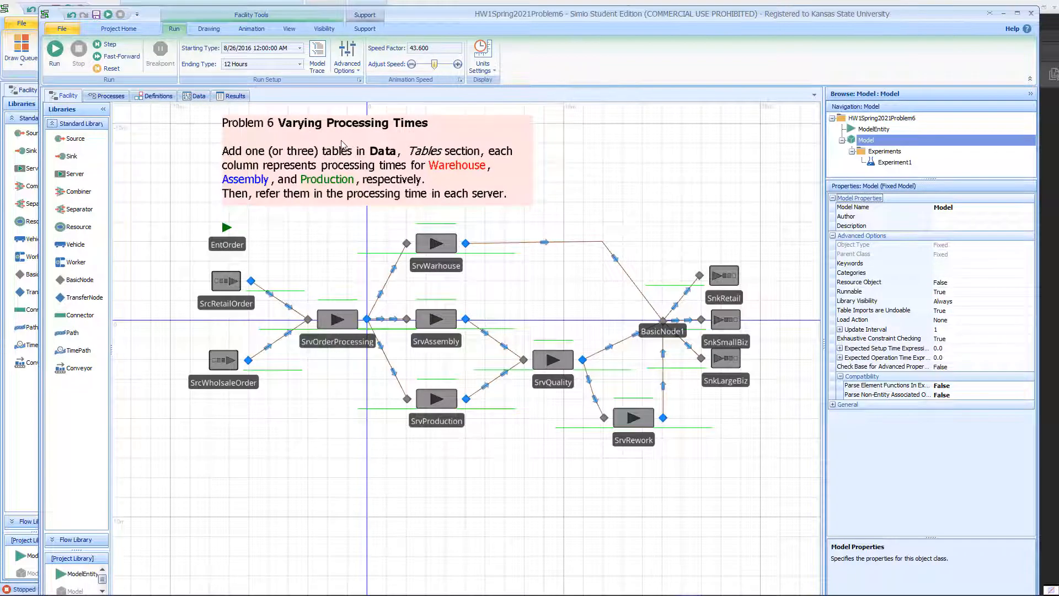
pyautogui.click(444, 251)
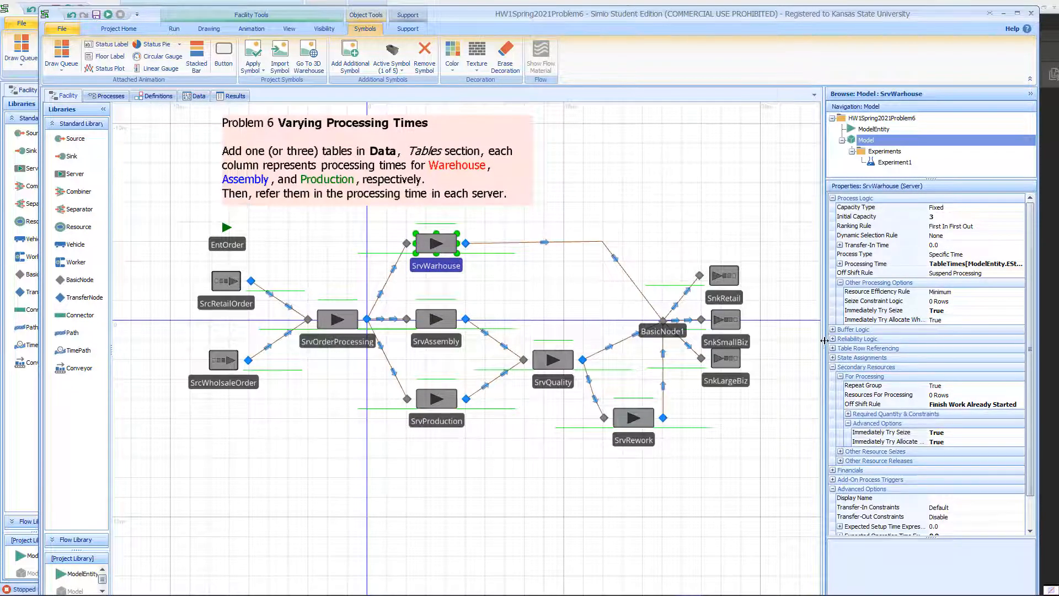
pyautogui.moveTo(823, 348); pyautogui.dragTo(603, 313)
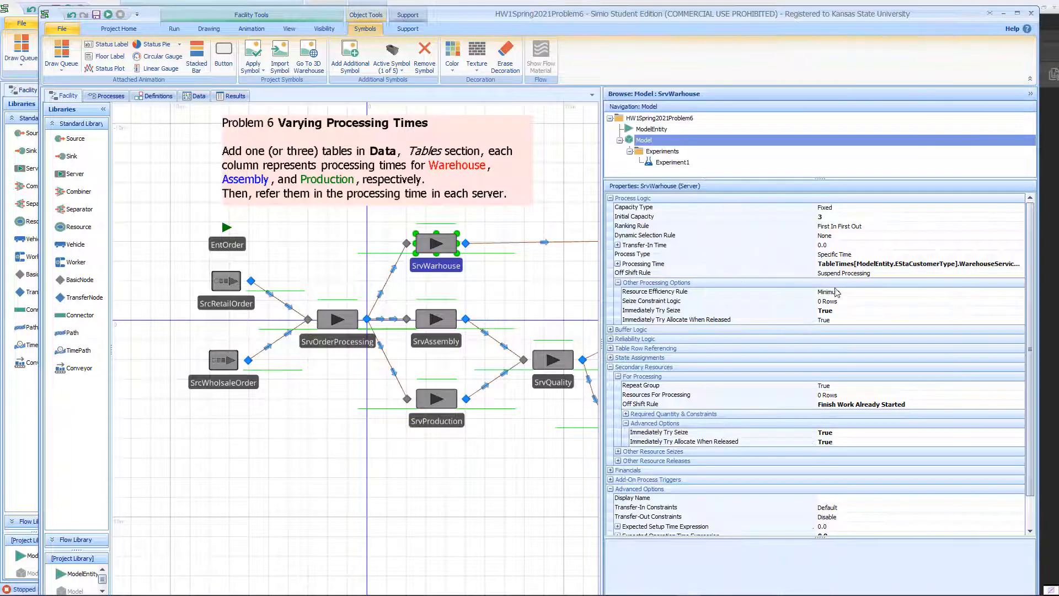
pyautogui.moveTo(816, 264); pyautogui.dragTo(692, 263)
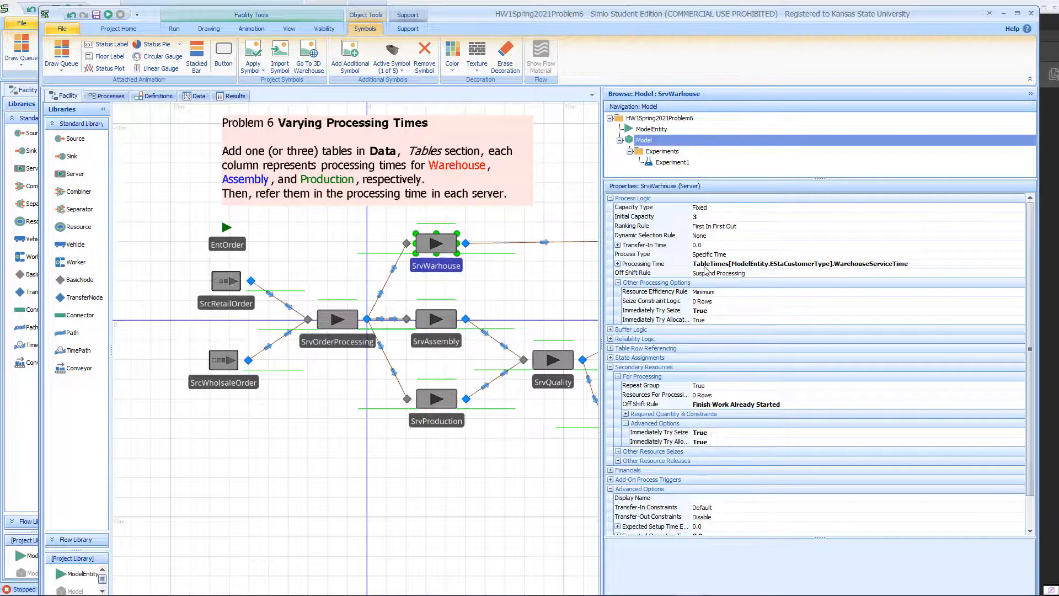
pyautogui.click(187, 96)
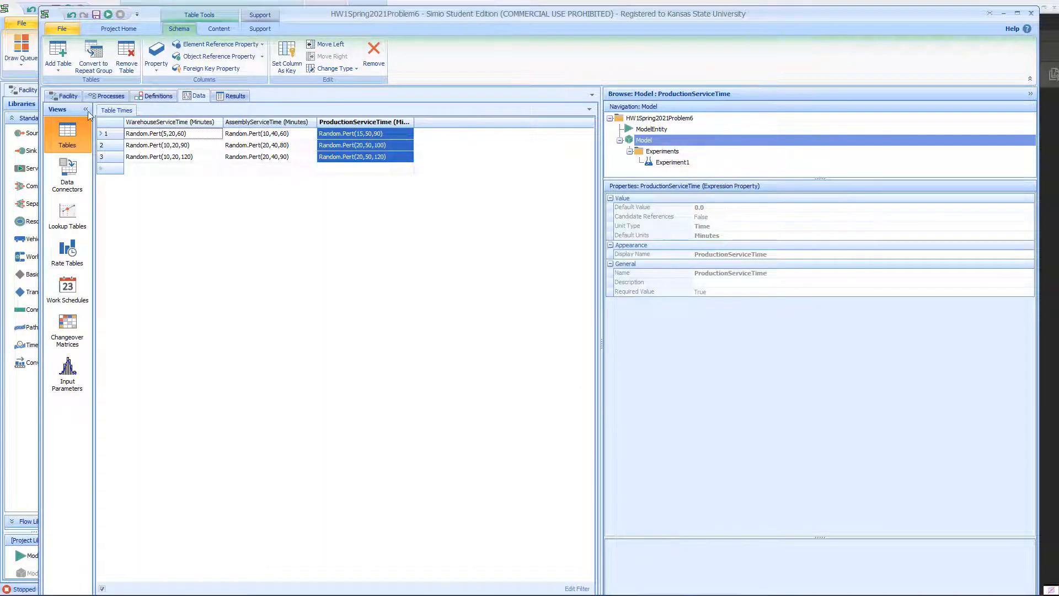
pyautogui.click(63, 96)
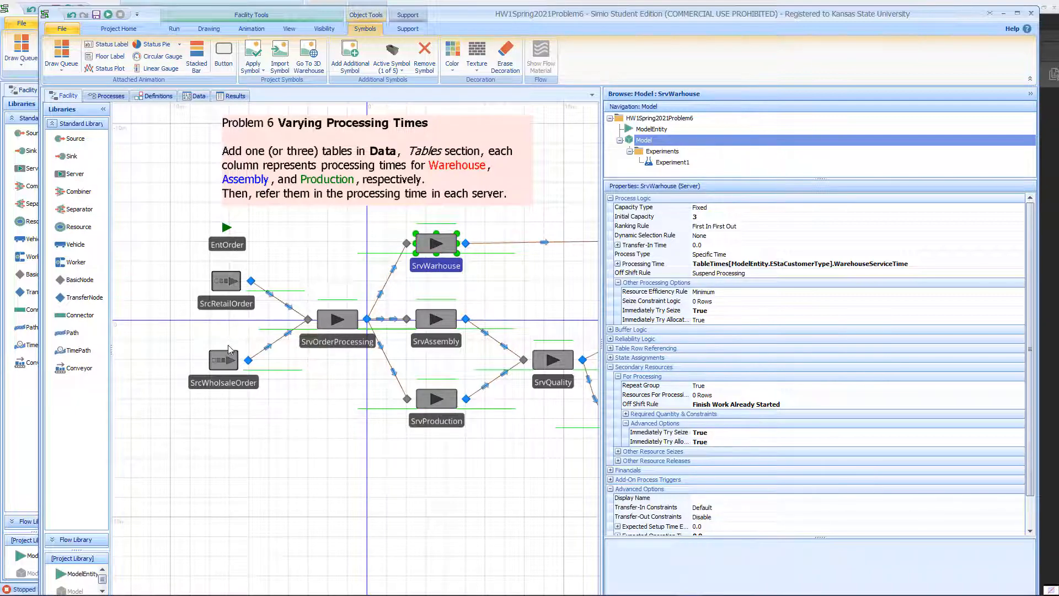
# Examine the Before Exiting state assignments of SrcWholsaleOrder and SrcRetailOrder to see how each sets the customer type
pyautogui.click(222, 366)
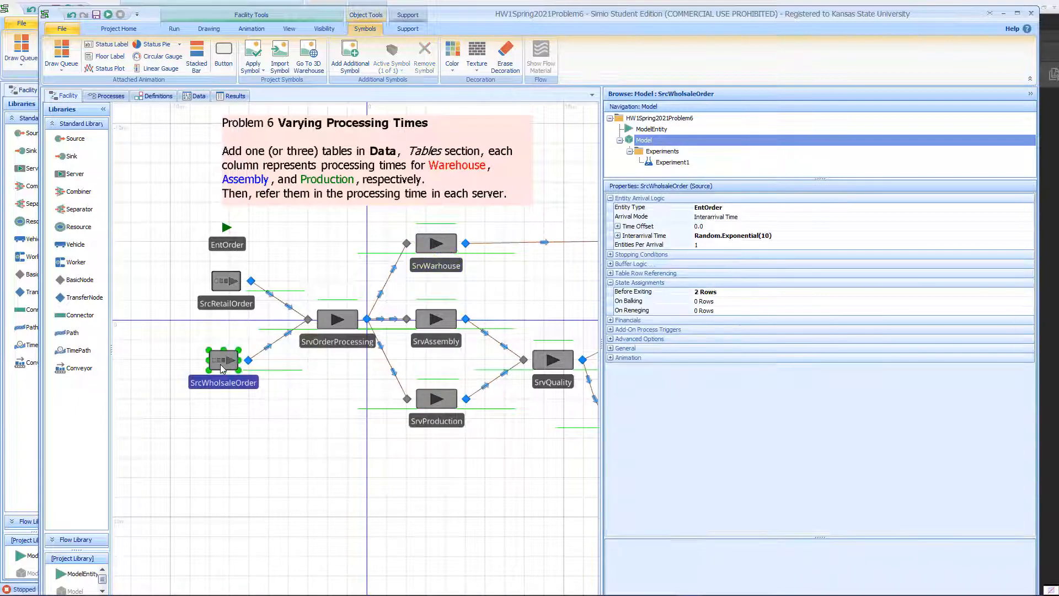
pyautogui.click(1021, 294)
pyautogui.click(1029, 292)
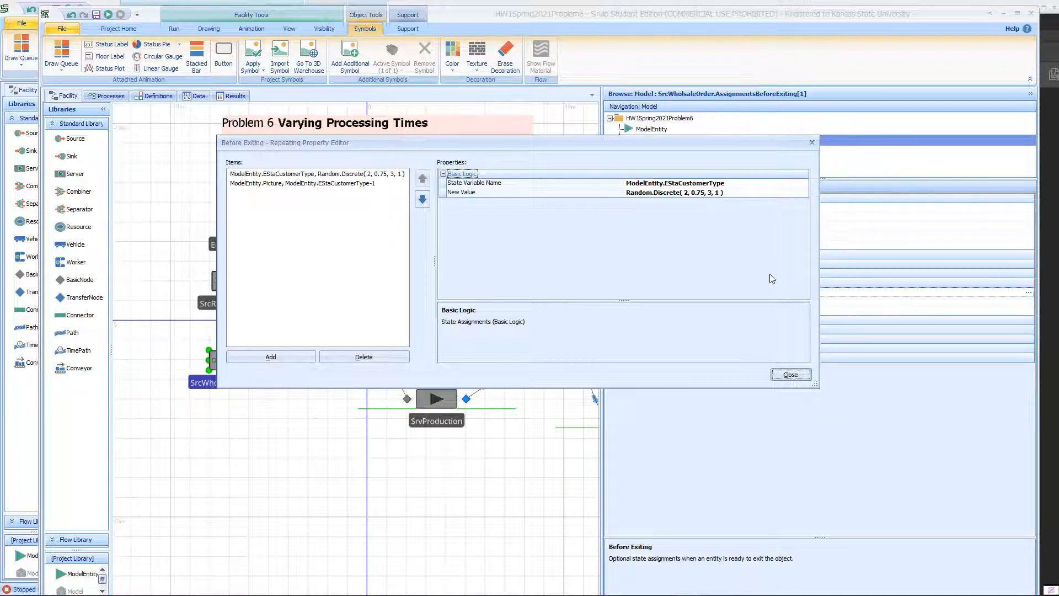
pyautogui.click(788, 375)
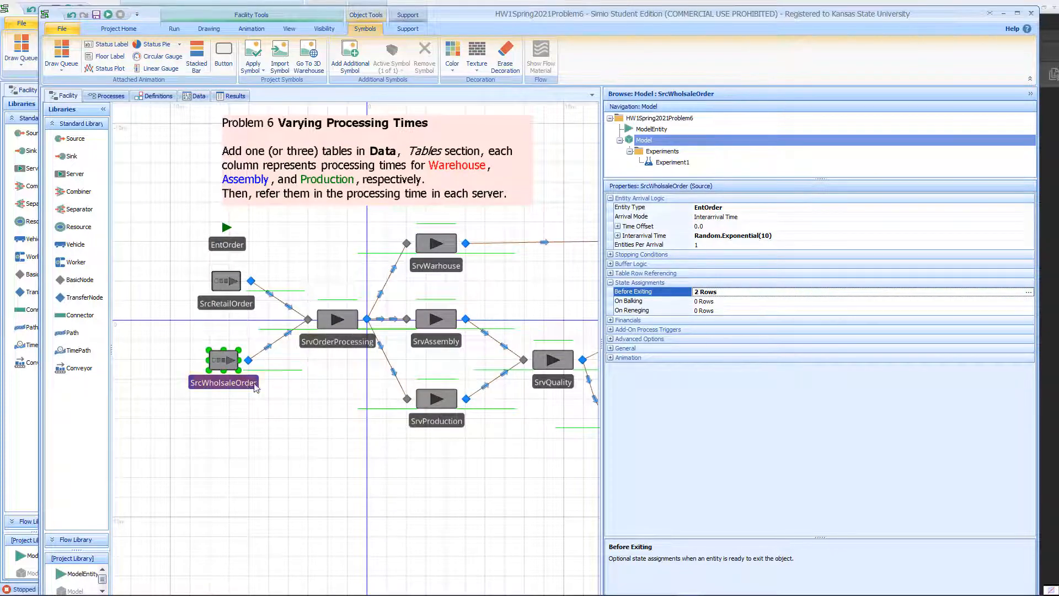
pyautogui.click(229, 279)
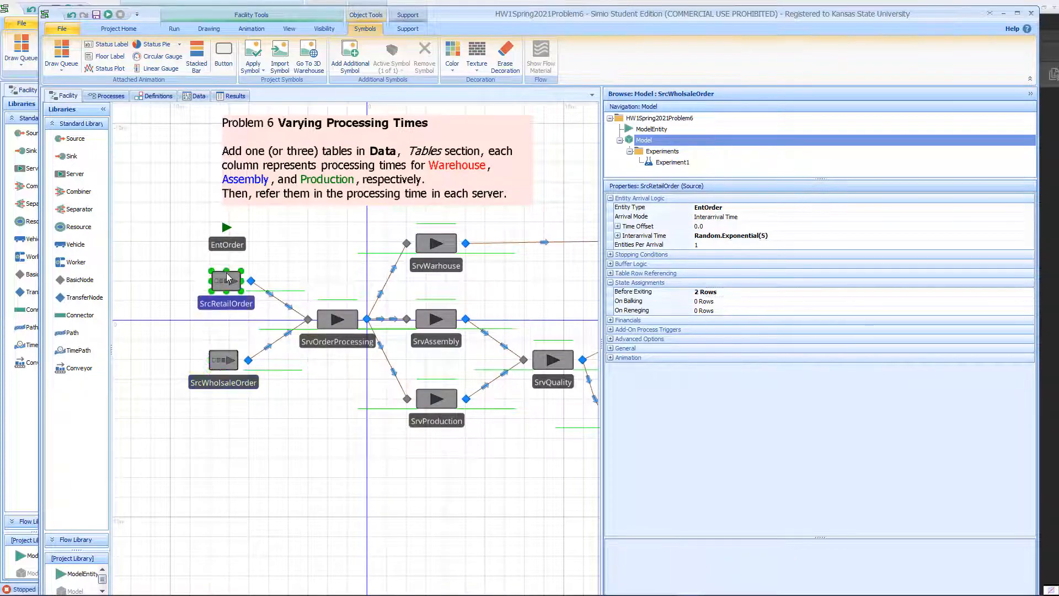
pyautogui.click(1029, 295)
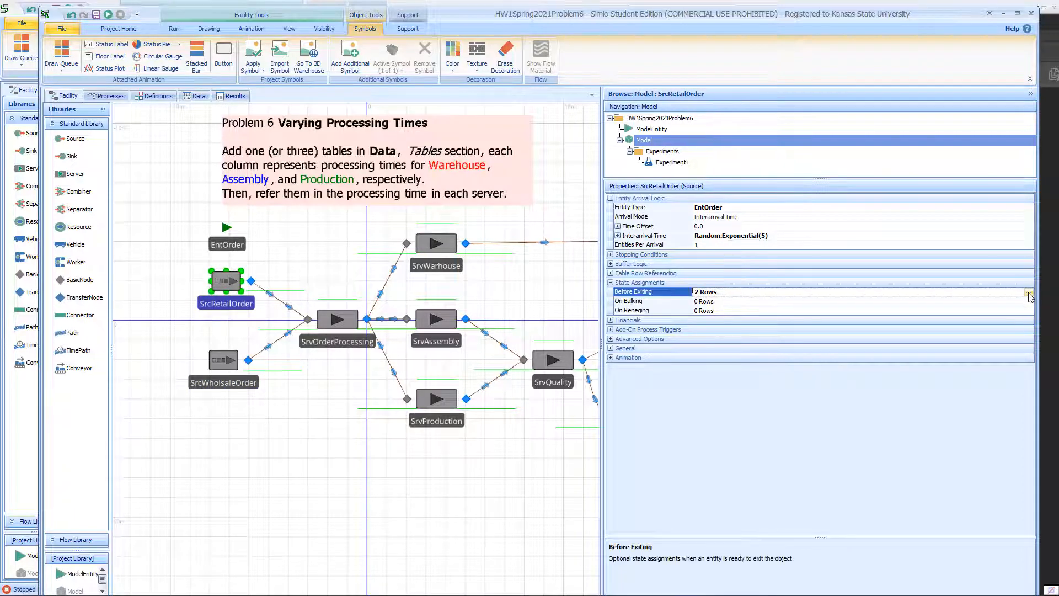
pyautogui.click(1029, 293)
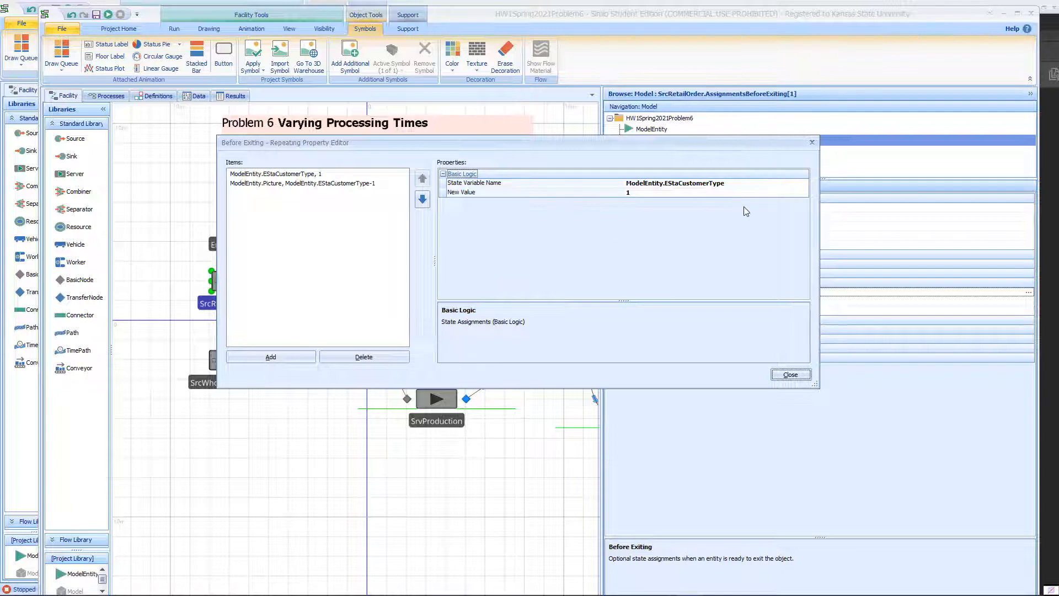
pyautogui.click(791, 375)
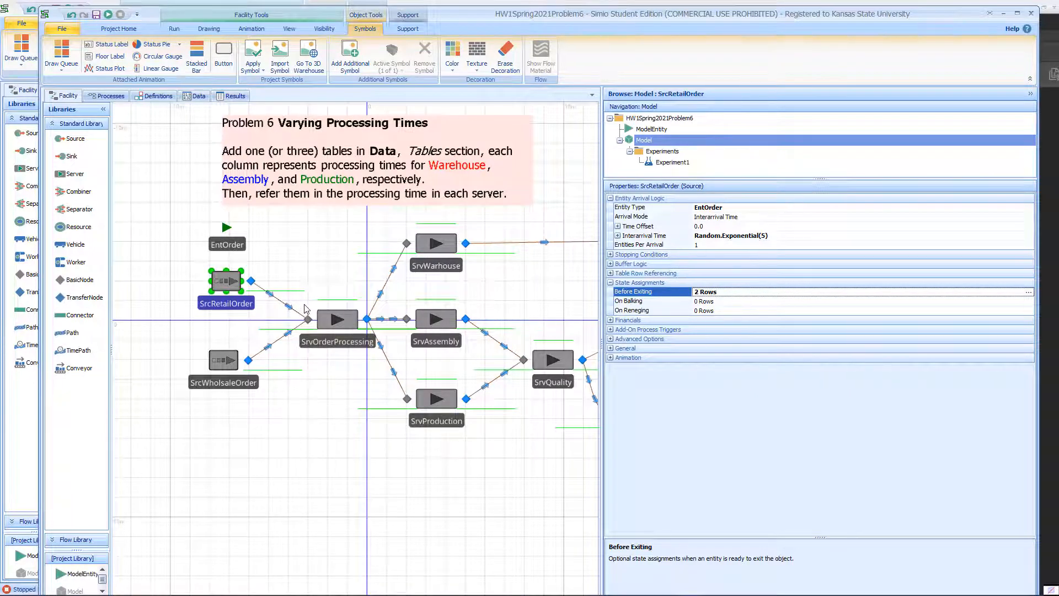
# Compare the Processing Time expressions of the SrvWarhouse, SrvAssembly and SrvProduction servers
pyautogui.click(447, 245)
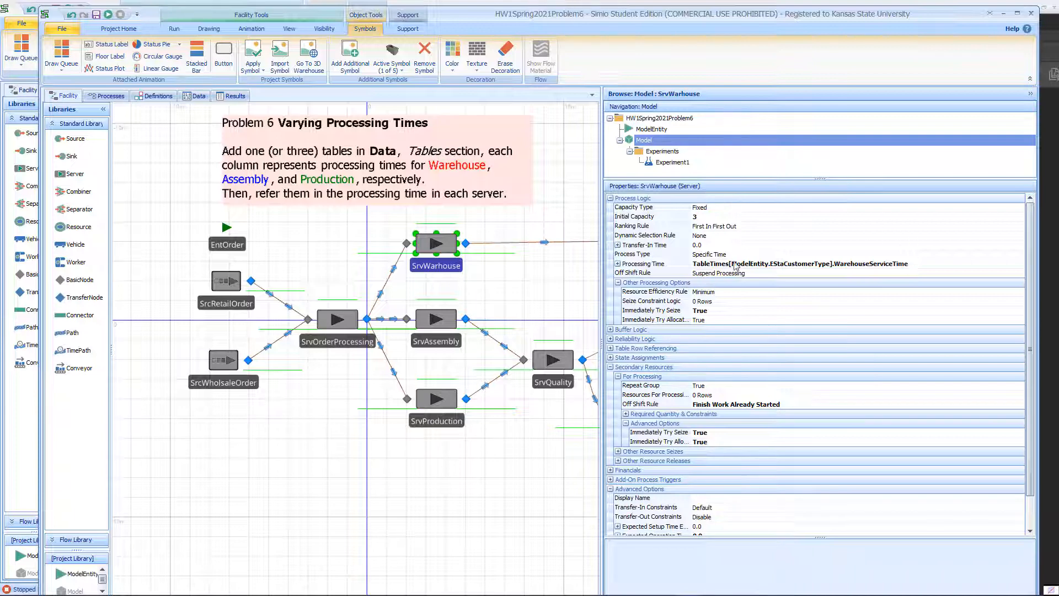
pyautogui.click(448, 322)
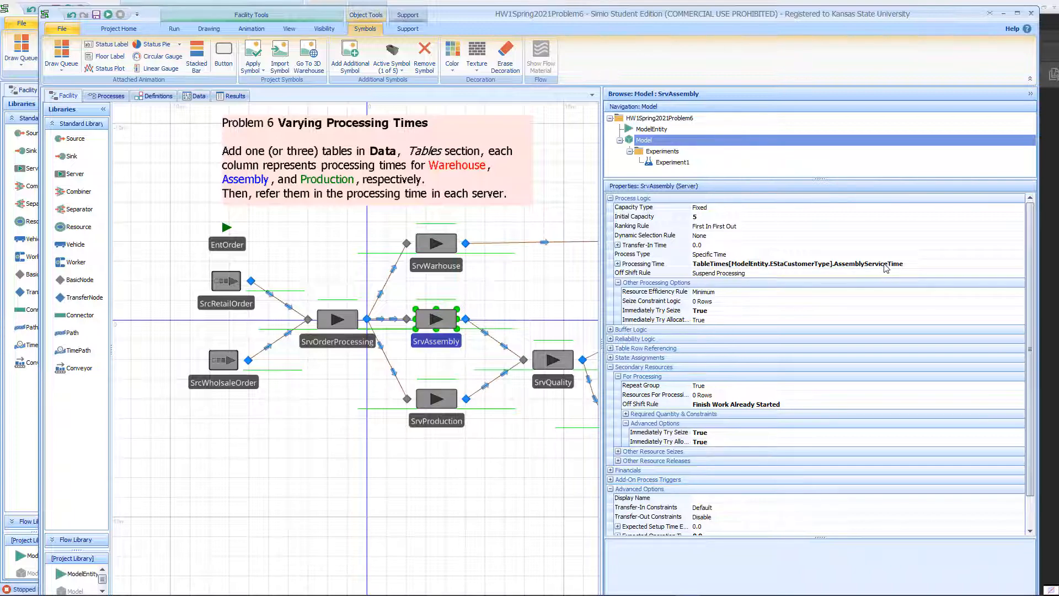
pyautogui.click(452, 395)
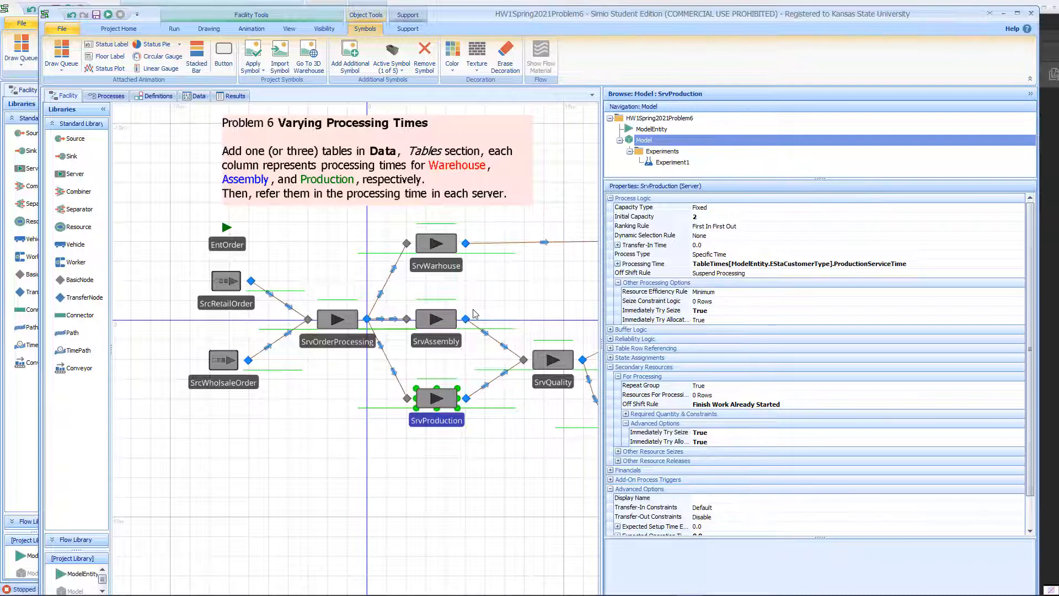
pyautogui.click(448, 247)
pyautogui.click(448, 319)
pyautogui.click(437, 395)
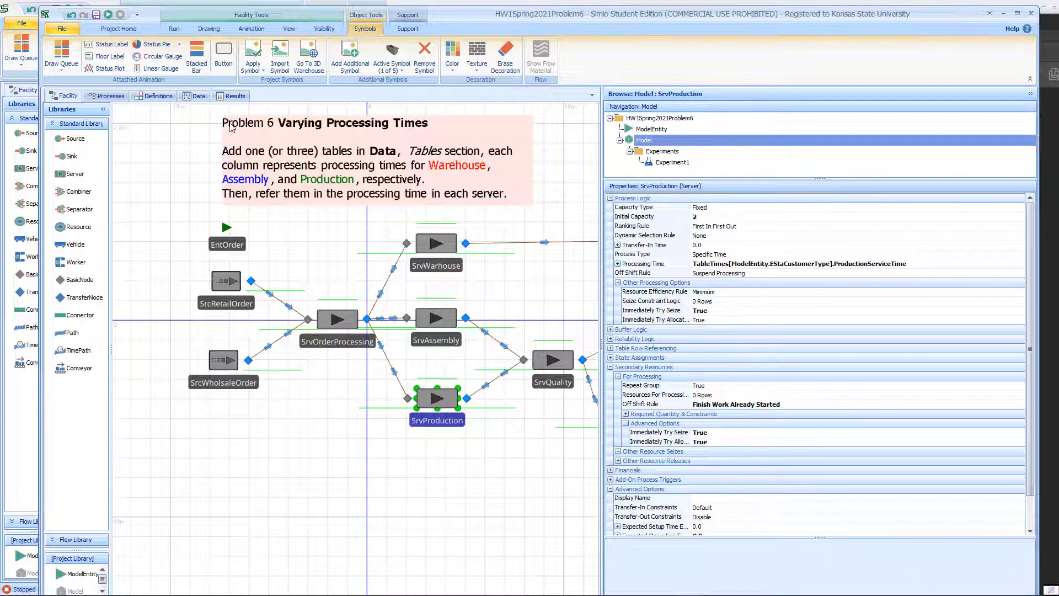
# Recheck the TableTimes data and return to the full facility layout with nothing selected
pyautogui.click(204, 98)
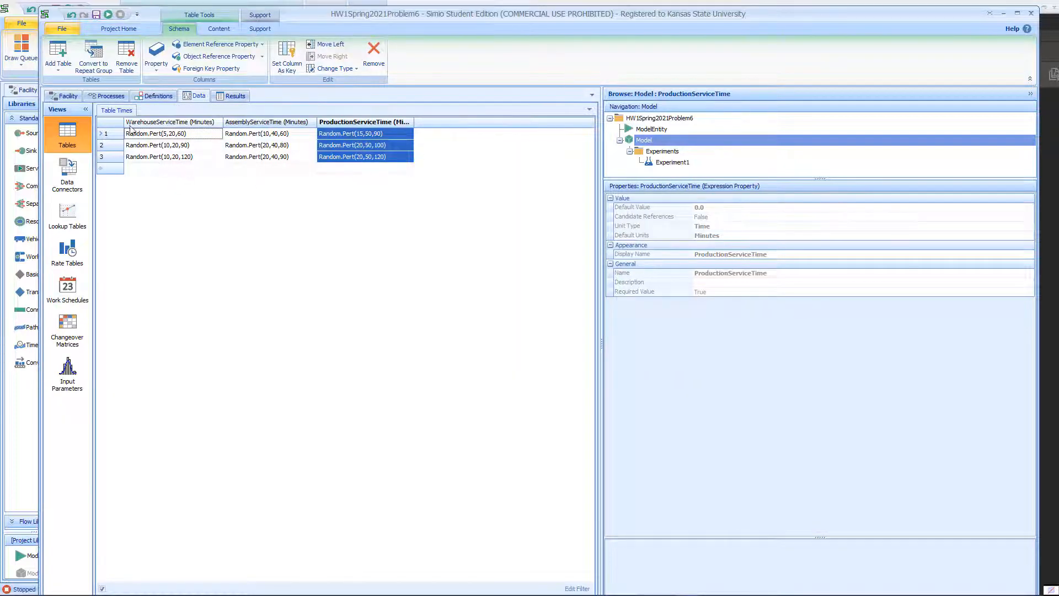
pyautogui.click(67, 97)
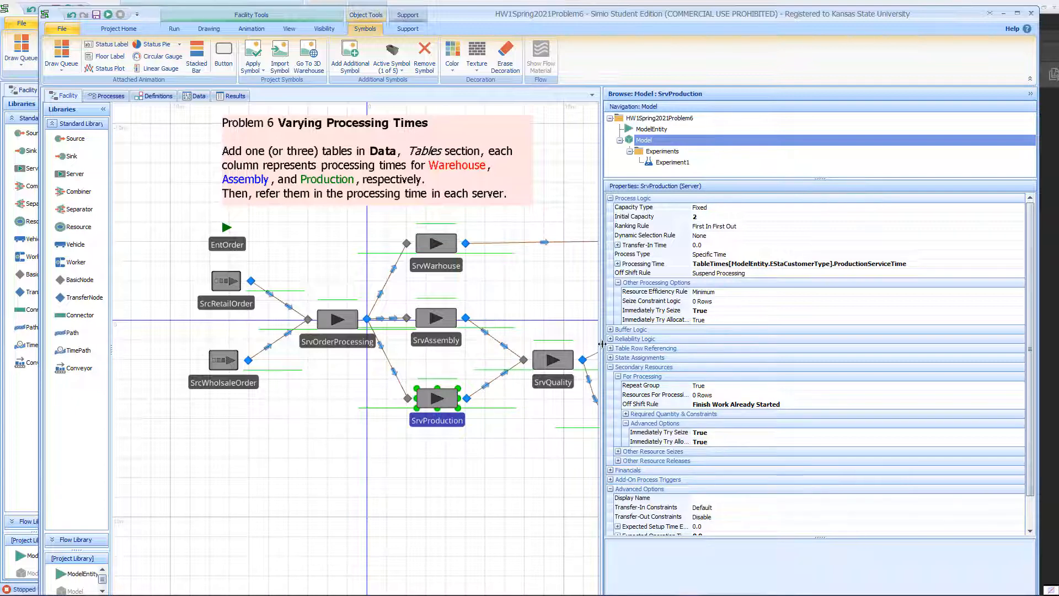
pyautogui.moveTo(602, 344); pyautogui.dragTo(923, 364)
pyautogui.click(667, 233)
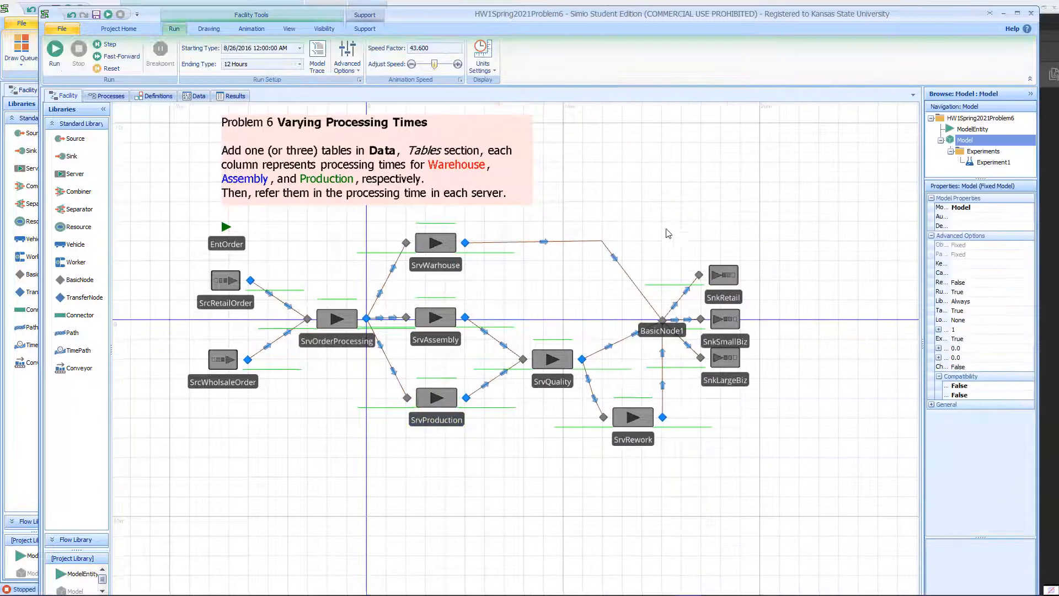
# Examine BasicNode1's routing logic and compare the Selection Weight expressions of its connectors to SnkRetail, SnkSmallBiz and SnkLargeBiz
pyautogui.scroll(2, 668, 233)
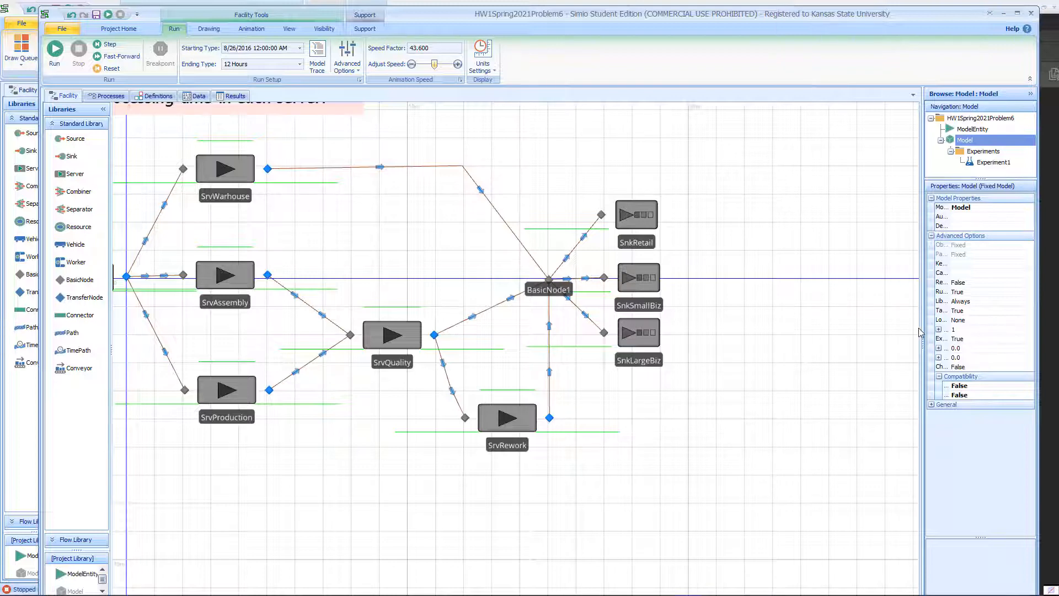
pyautogui.moveTo(924, 346); pyautogui.dragTo(767, 330)
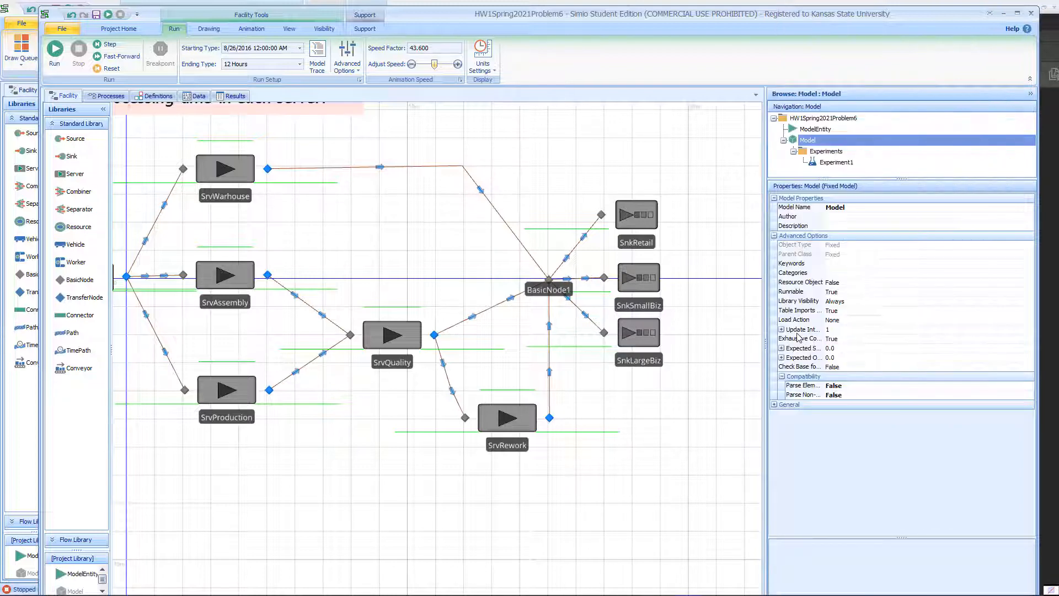
pyautogui.click(551, 286)
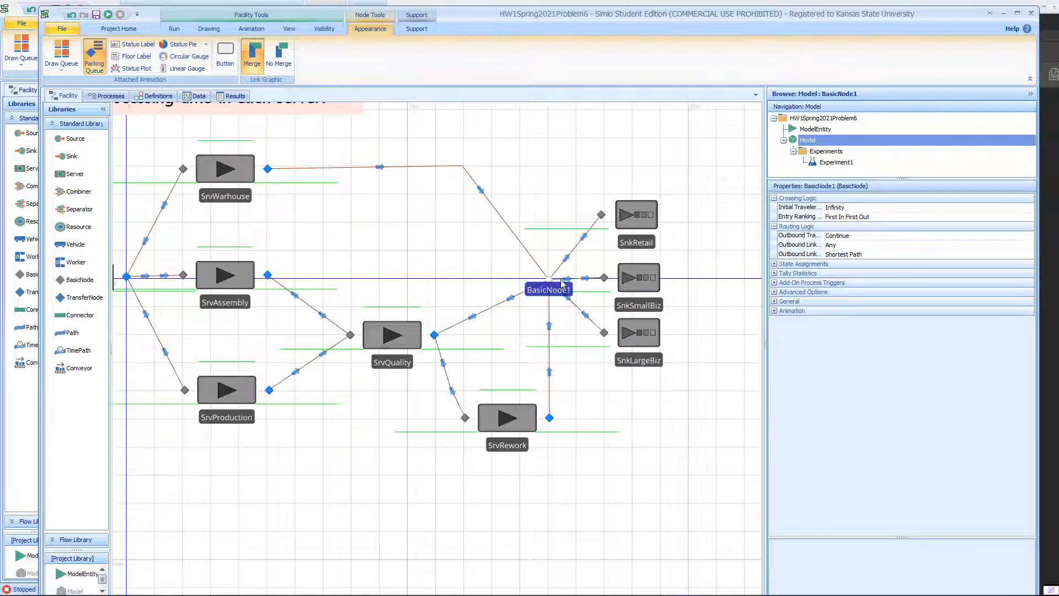
pyautogui.click(581, 251)
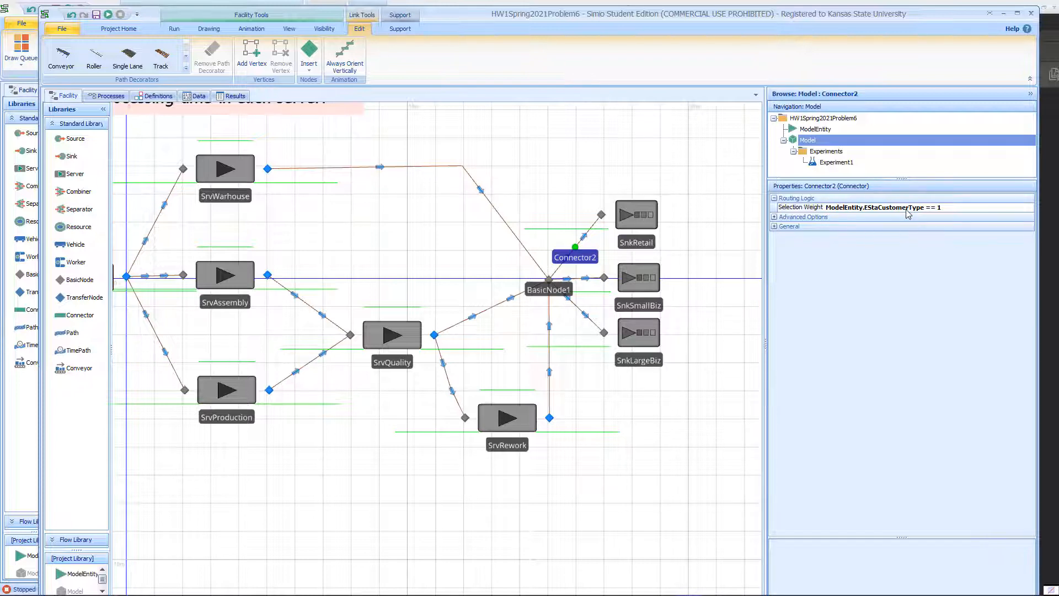
pyautogui.click(580, 278)
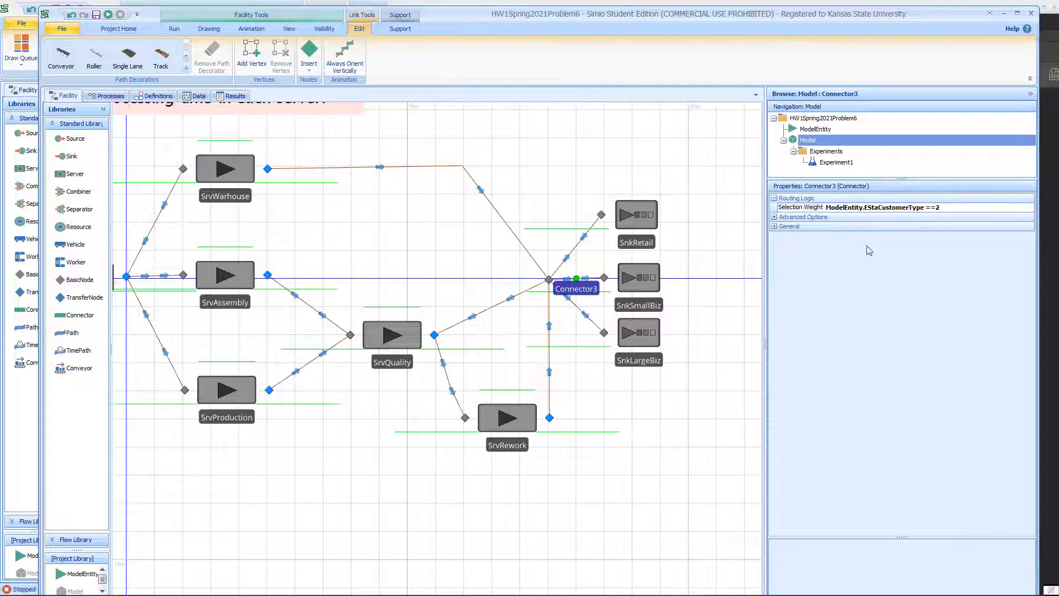
pyautogui.click(587, 319)
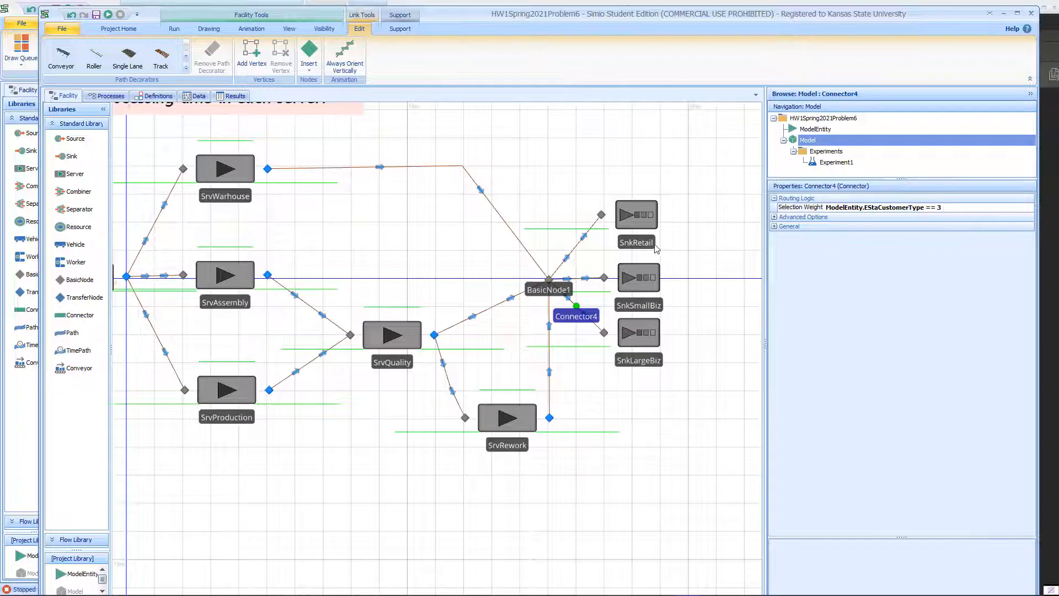
pyautogui.click(576, 248)
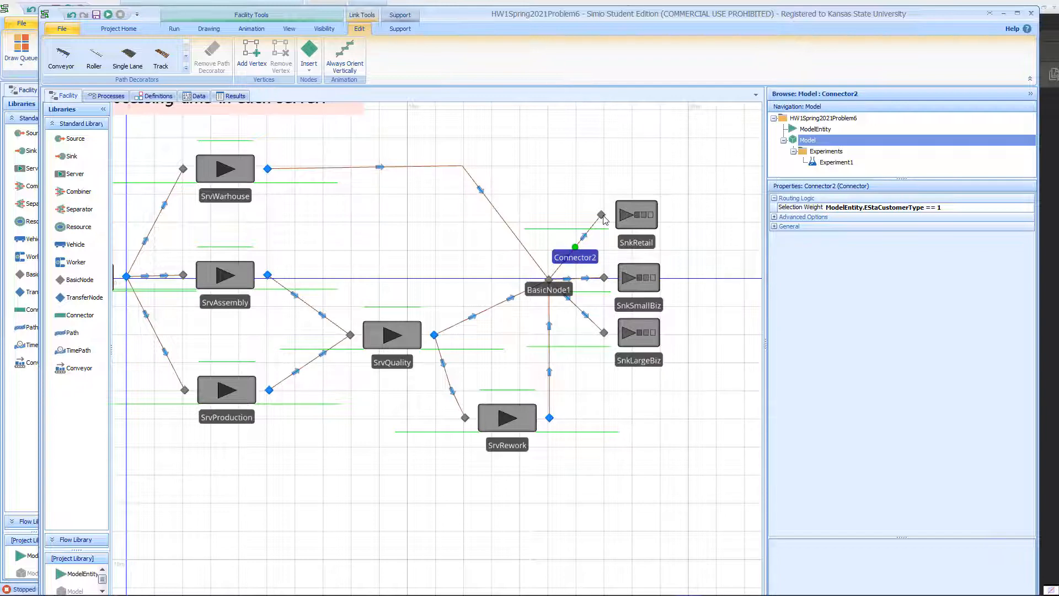
pyautogui.click(581, 280)
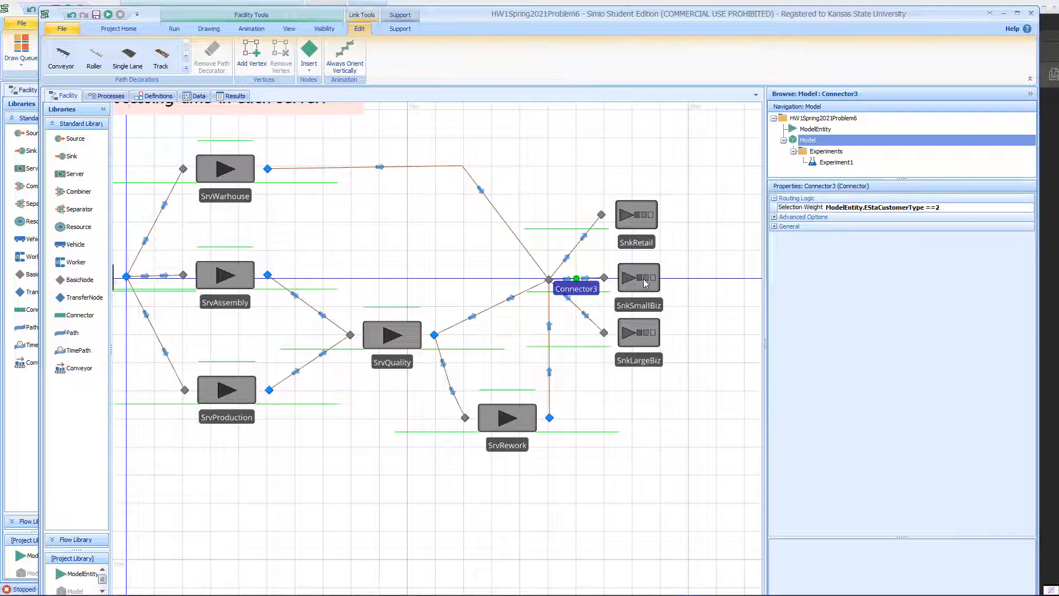
# Set the Outbound Link Rule of BasicNode1 to By Link Weight
pyautogui.click(551, 280)
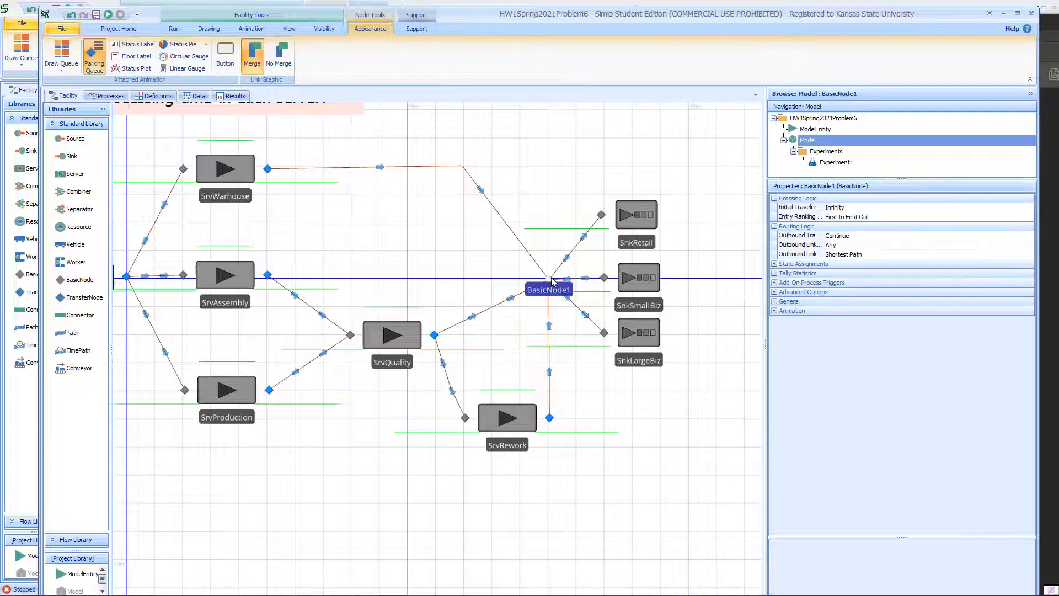
pyautogui.click(1010, 256)
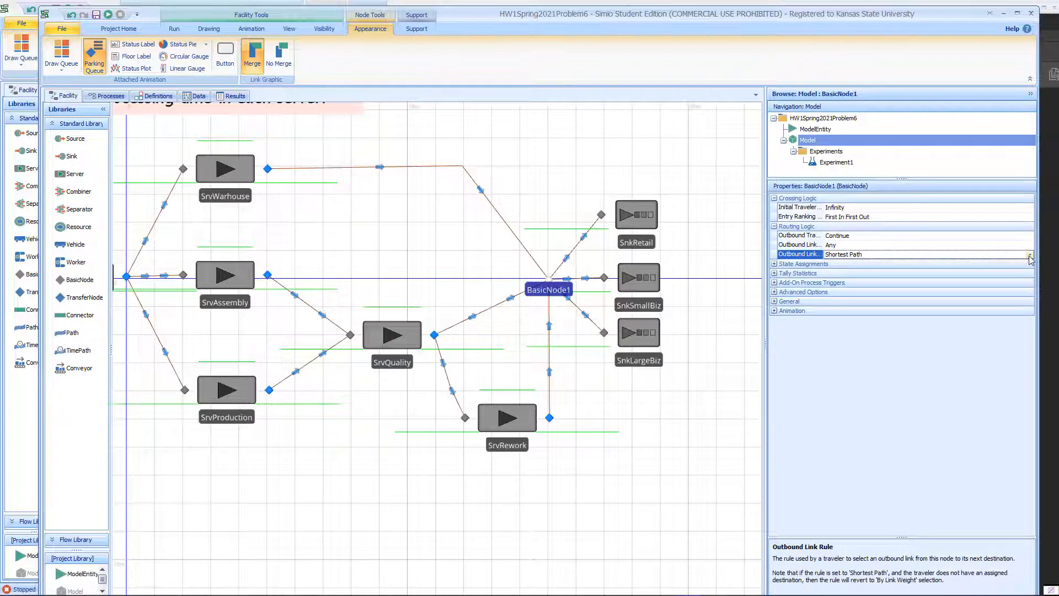
pyautogui.click(1030, 256)
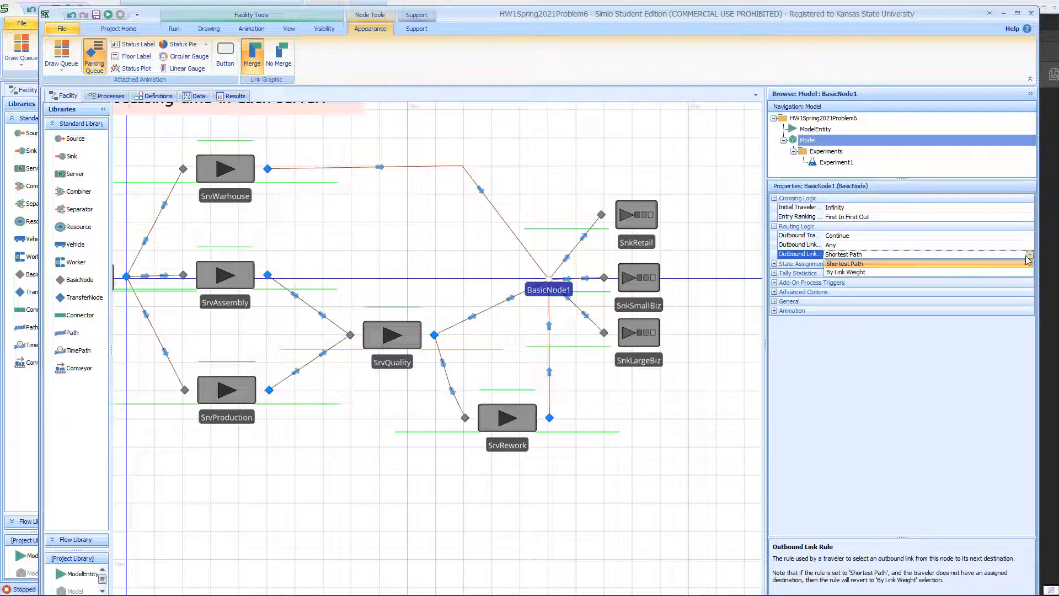
pyautogui.click(925, 272)
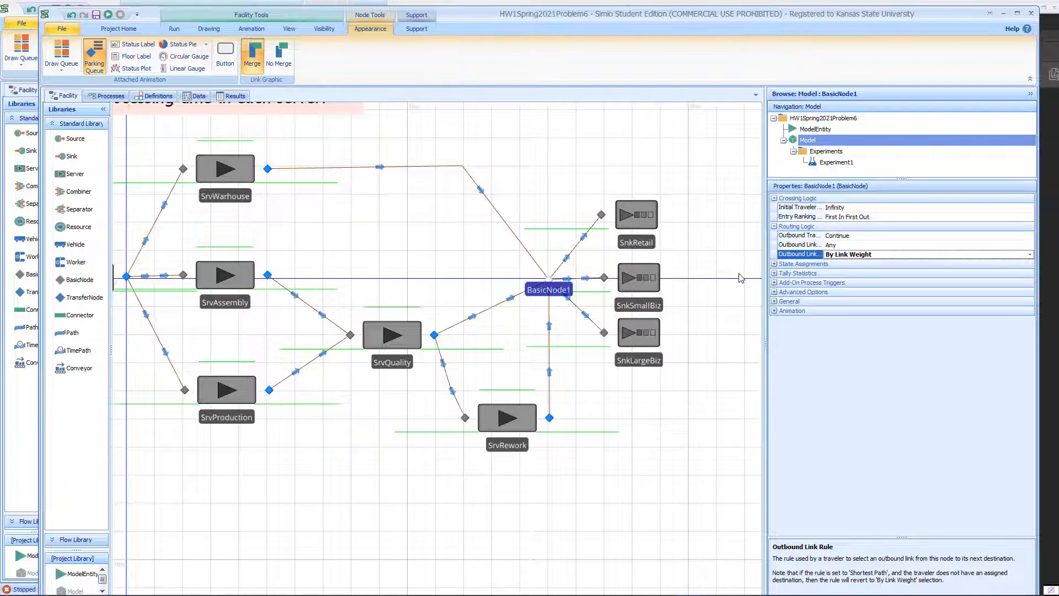
pyautogui.moveTo(538, 145); pyautogui.dragTo(668, 161)
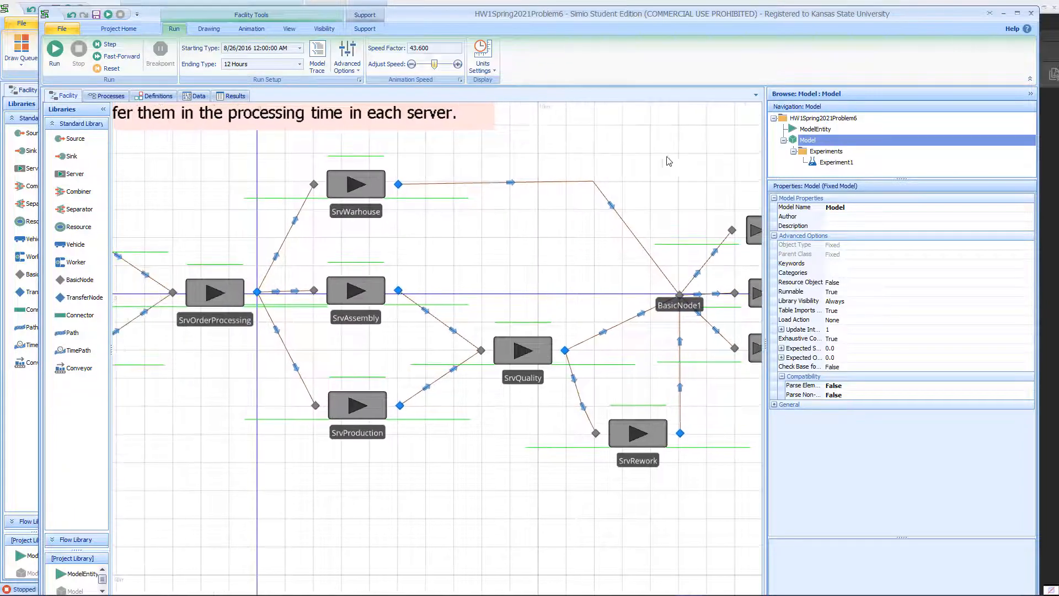
pyautogui.moveTo(524, 141); pyautogui.dragTo(615, 151)
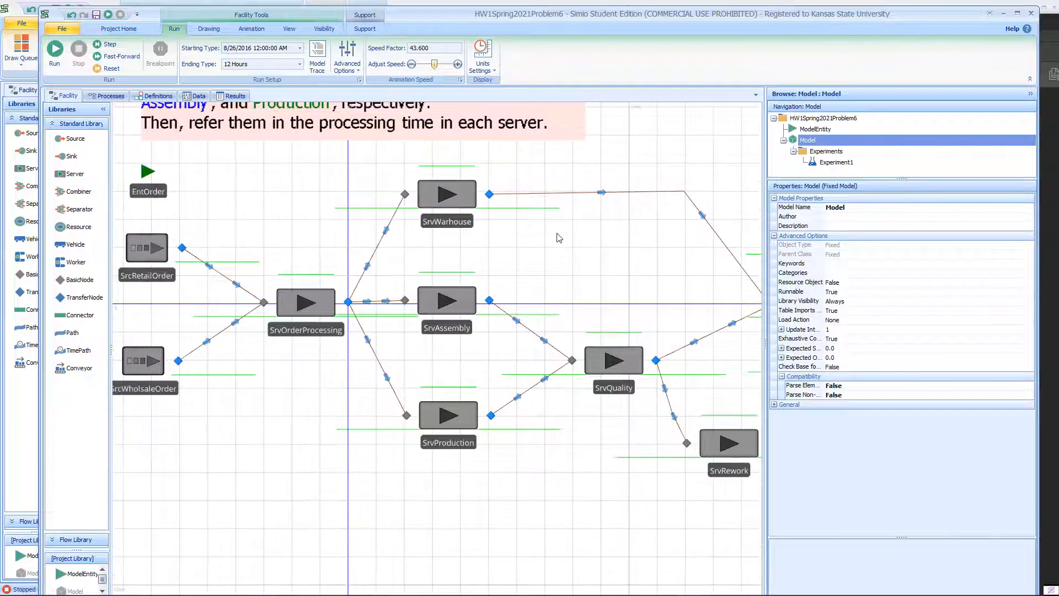